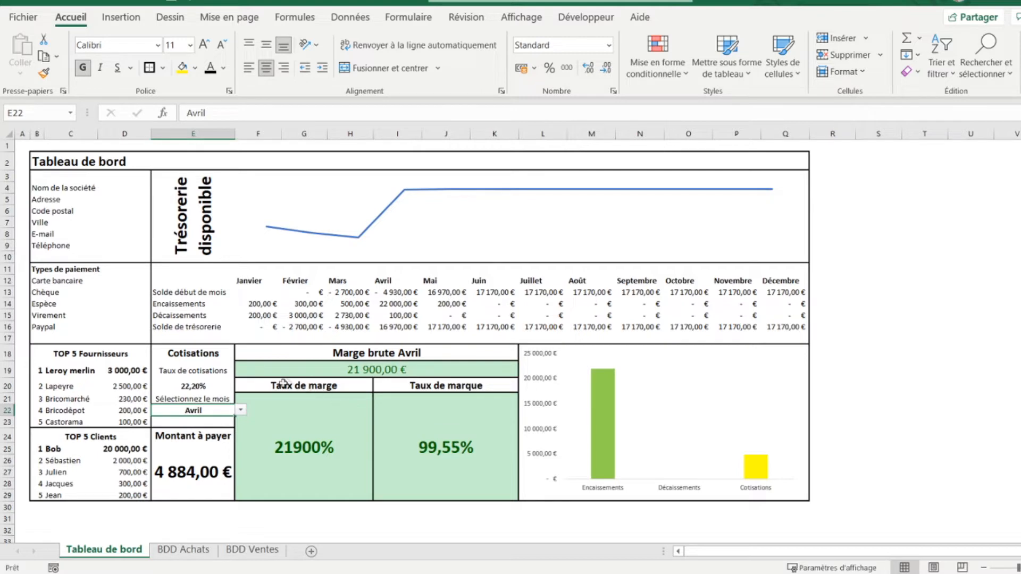
Switch the selected month in cell E22 of the finished dashboard to Février
left_click(241, 411)
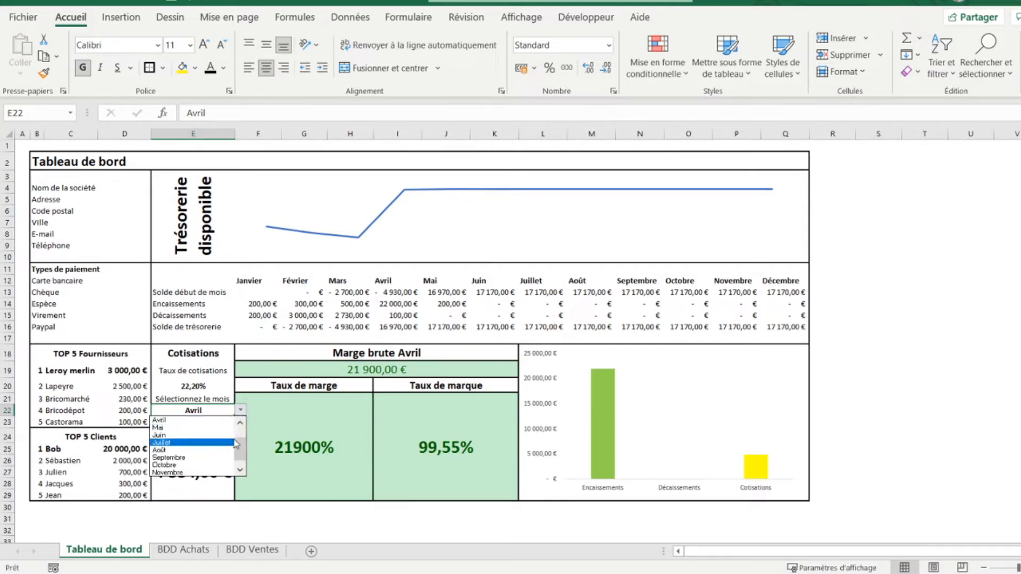
left_click_drag(241, 448, 241, 435)
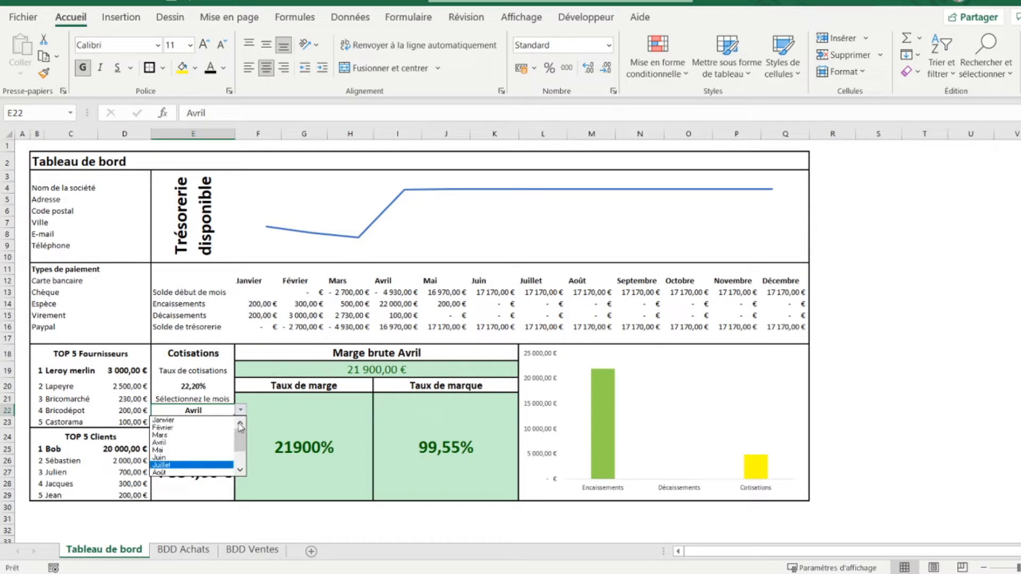
left_click(194, 428)
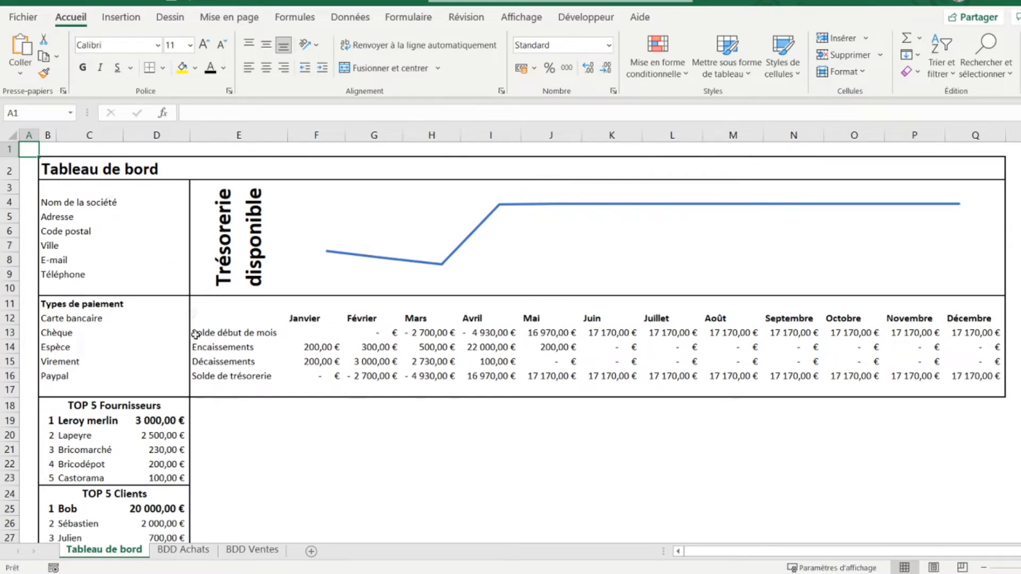
Enter the heading "Cotisations" in cell E18, just under the treasury table
left_click(213, 408)
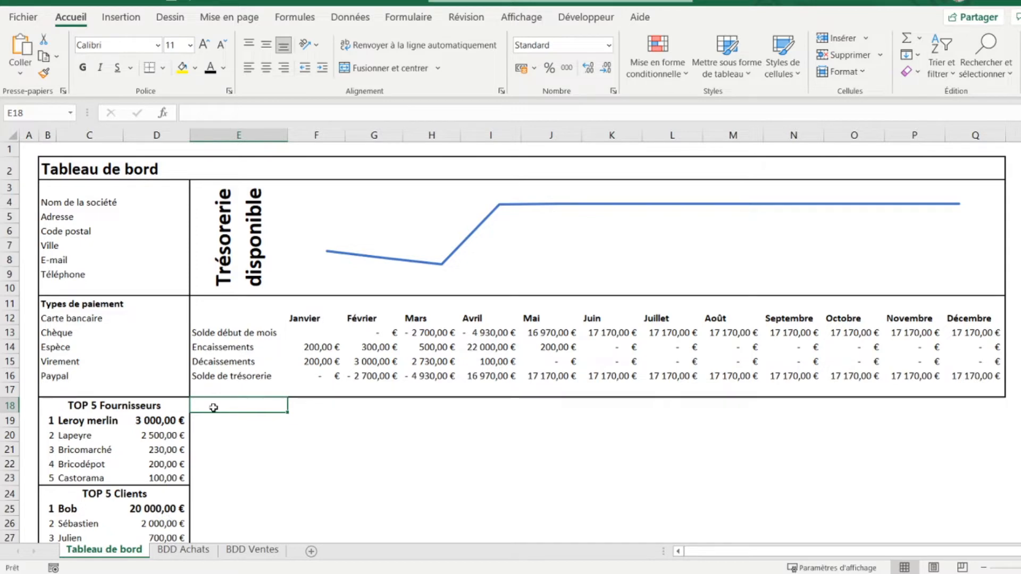
type("Coi")
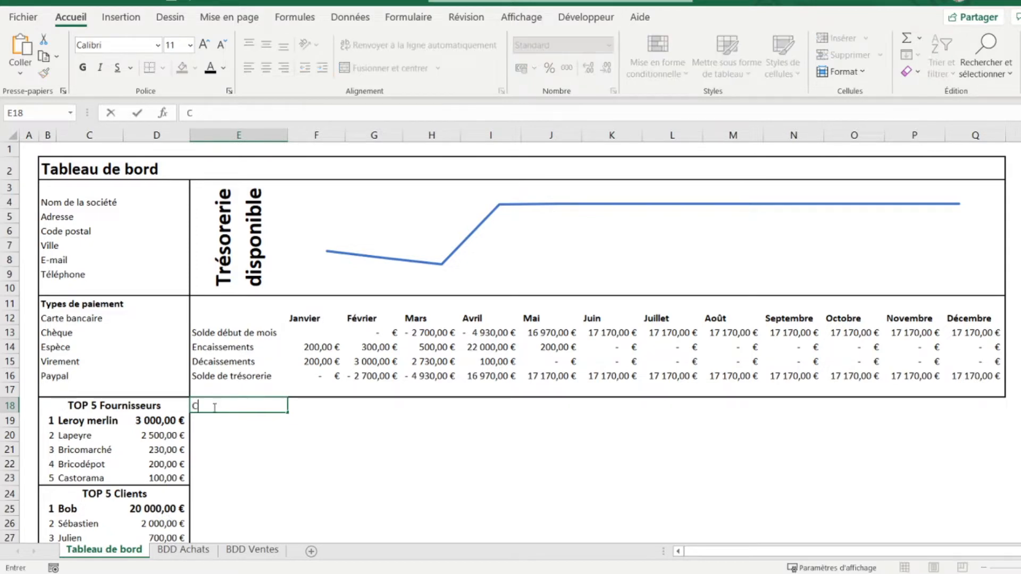
key("BackSpace")
type("tisations")
key("Return")
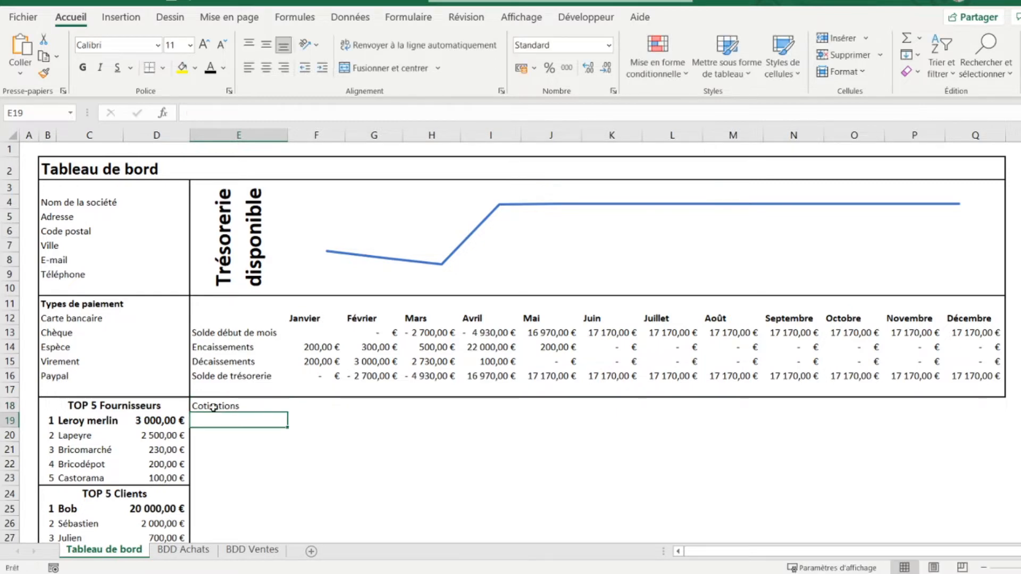
Format the Cotisations heading in E18 as bold 14 pt text, centred horizontally and vertically
left_click(214, 407)
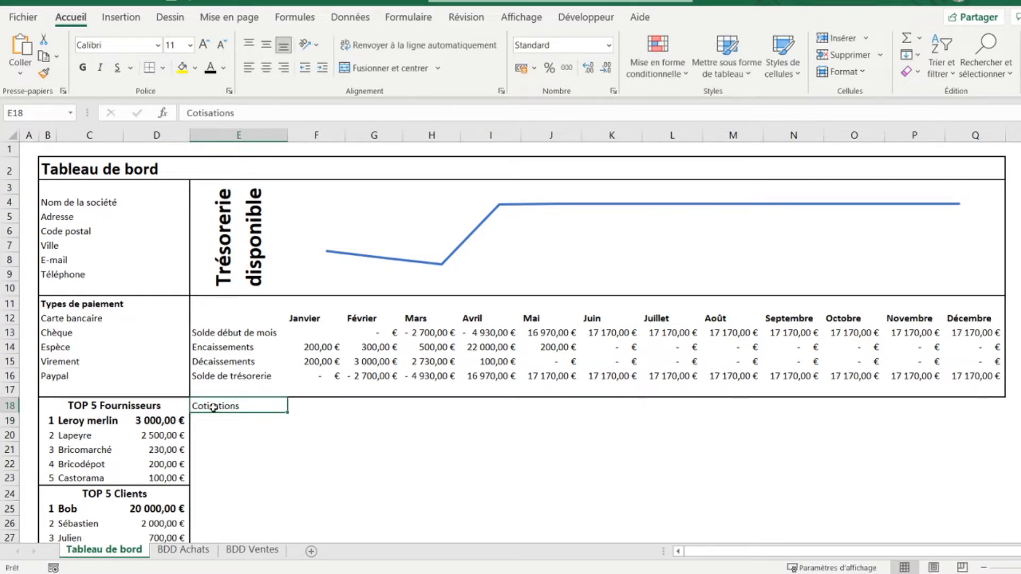
left_click(203, 45)
left_click(202, 45)
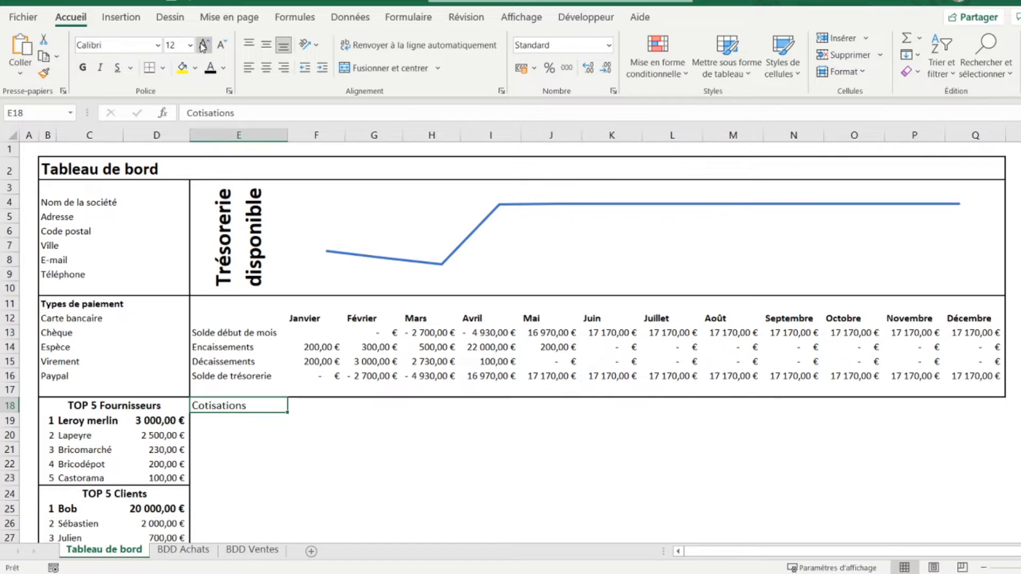
left_click(269, 68)
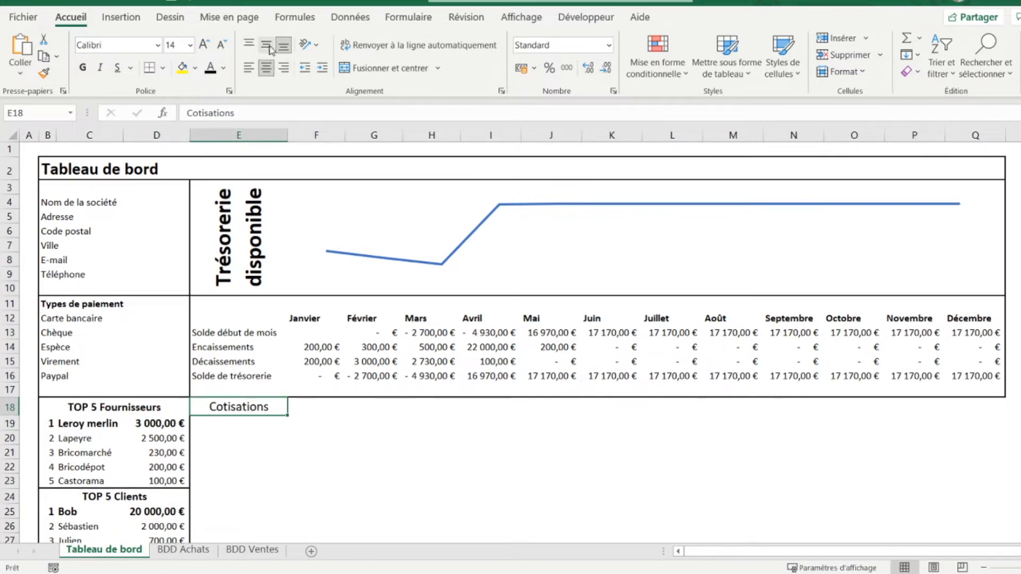
left_click(266, 45)
left_click(84, 68)
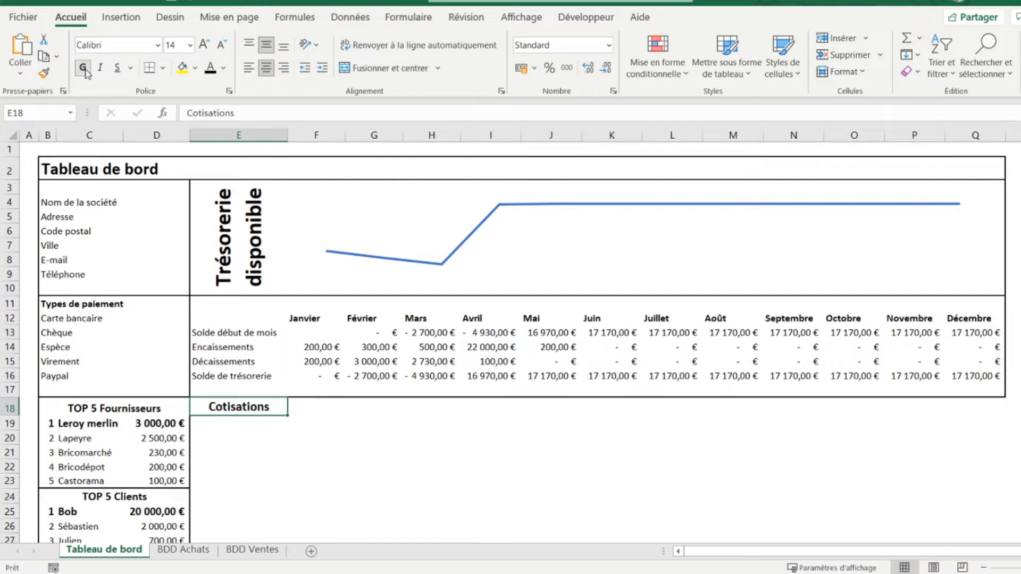
Enter the label "Taux de cotisations" in cell E19 and centre it horizontally
key("Return")
type("Taux de ")
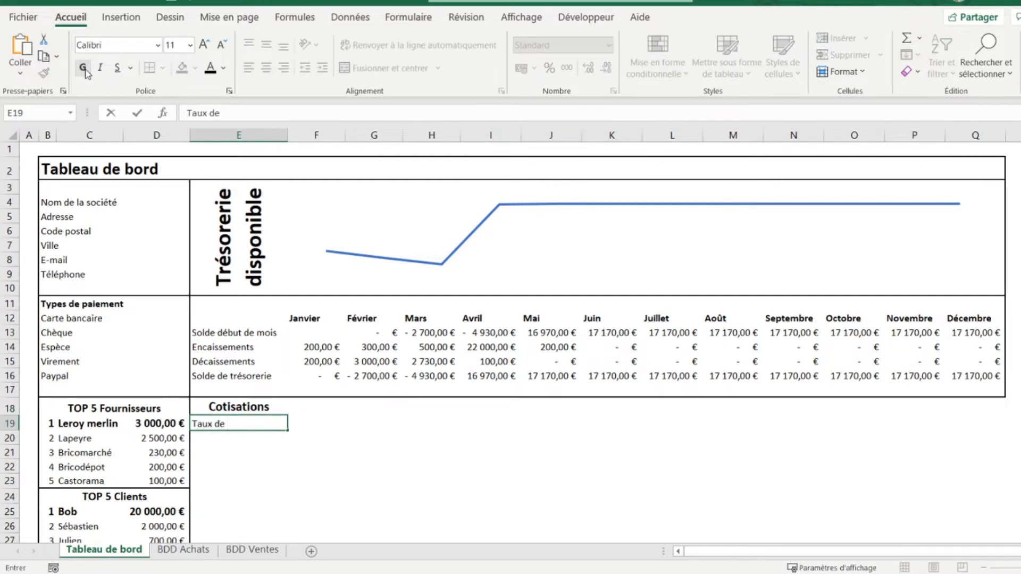
type("cotisations")
key("Return")
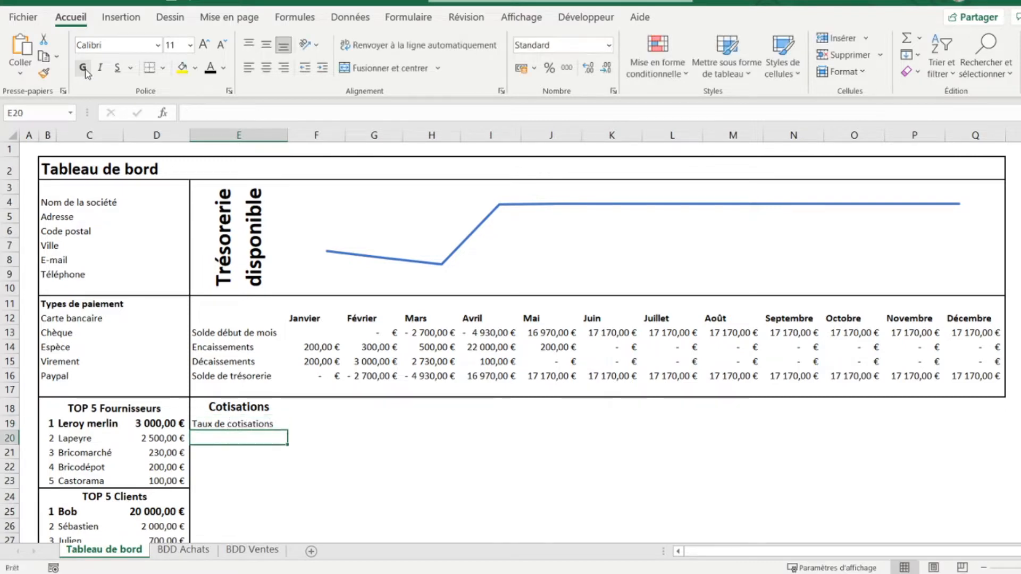
key("Up")
left_click(266, 67)
Add a data validation list to E20 with the rates 12,9%, 22,2% and 22,3%, and choose 22,2%
key("Down")
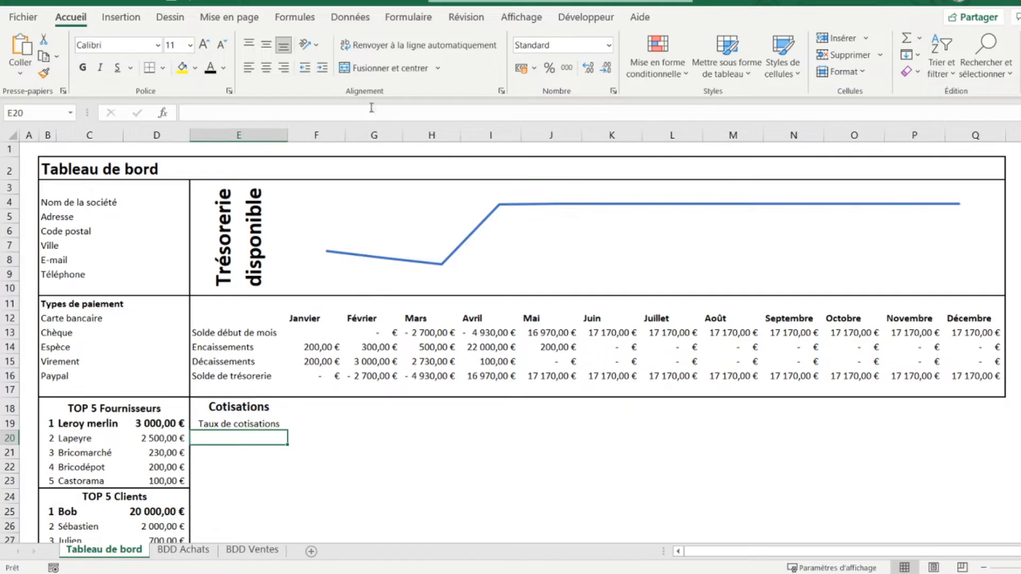
left_click(350, 19)
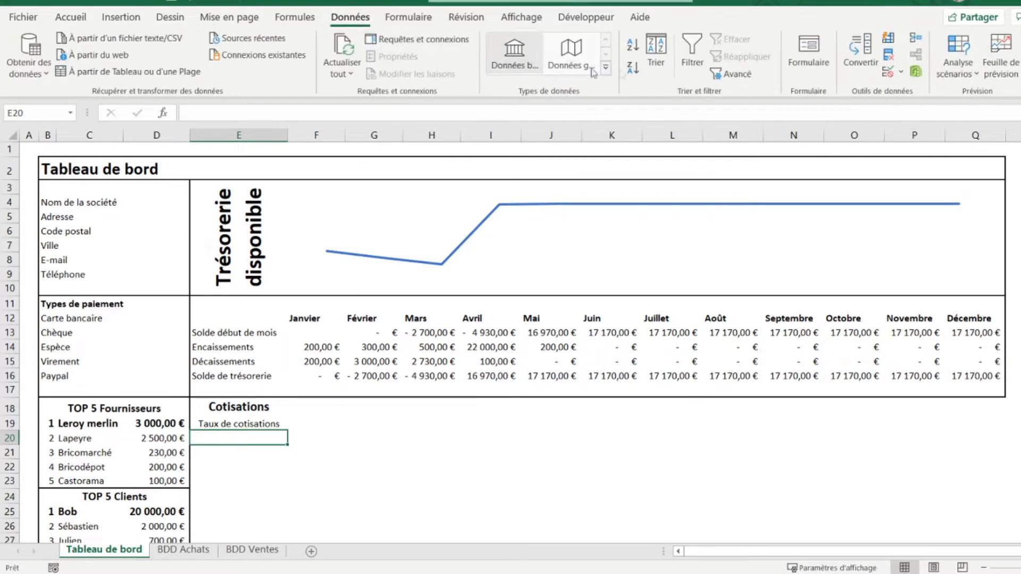
left_click(888, 75)
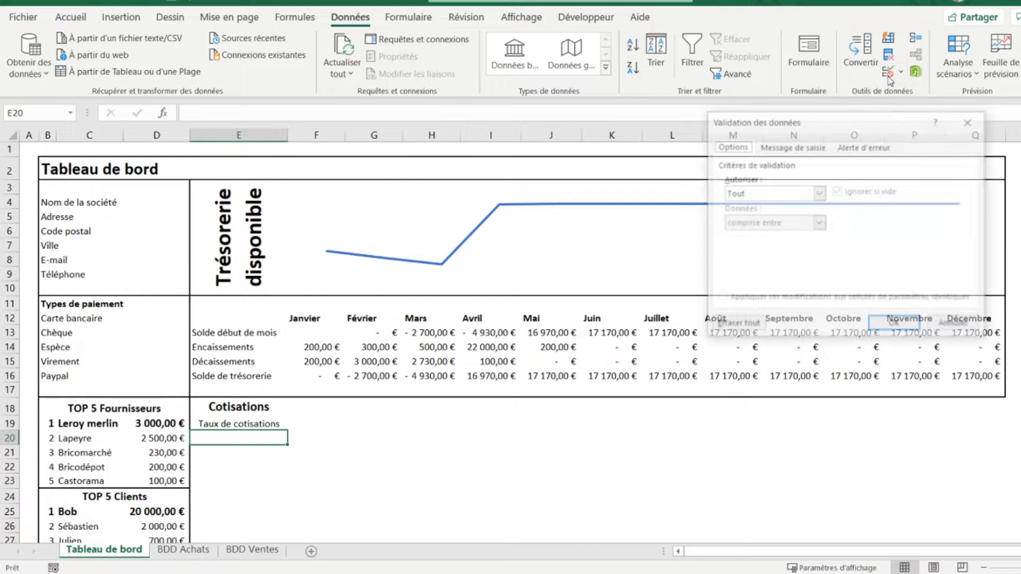
left_click(773, 196)
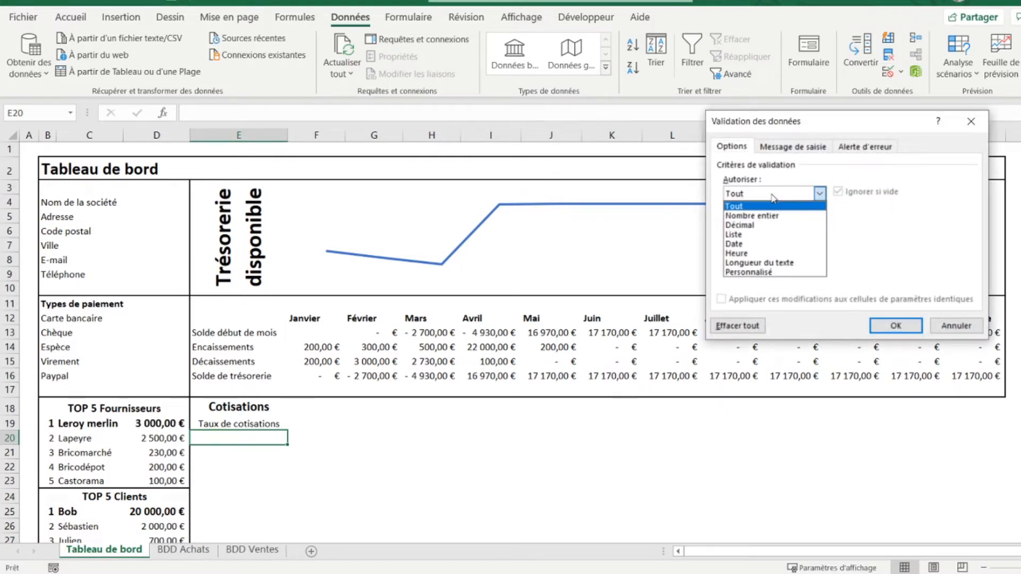
left_click(742, 234)
left_click(741, 252)
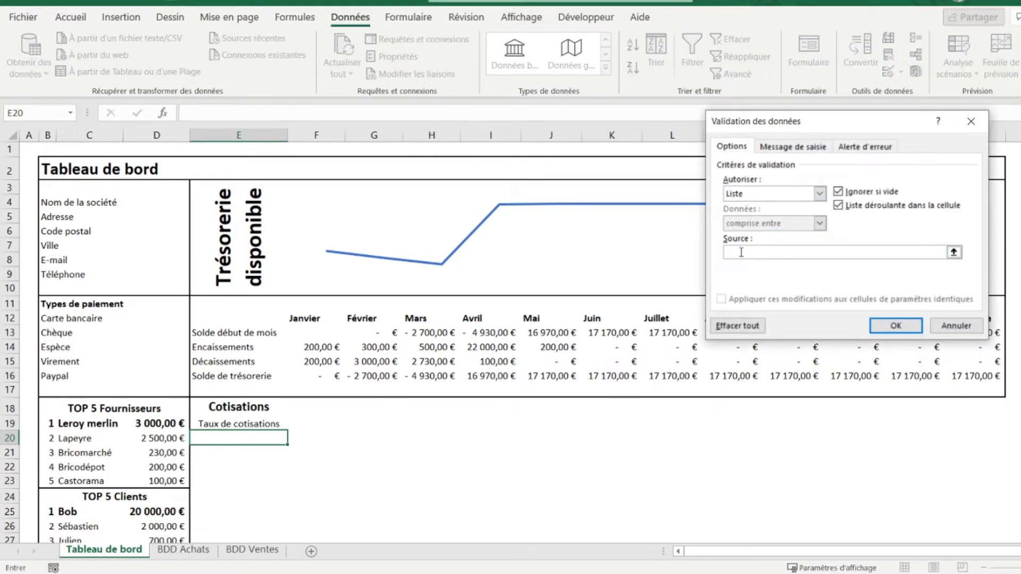
type("12,9%;22,2%;22,3%;")
key("Return")
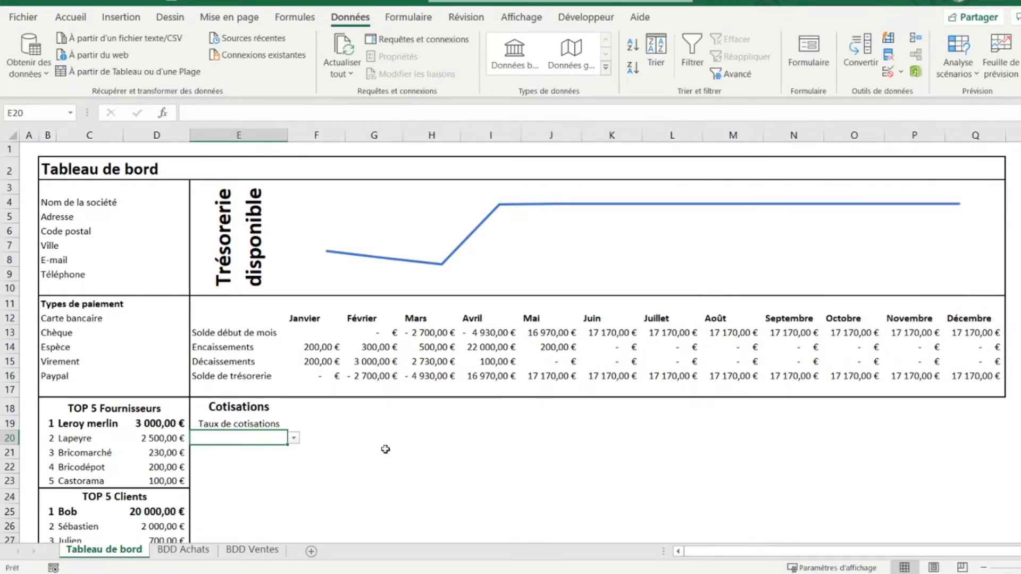
left_click(294, 438)
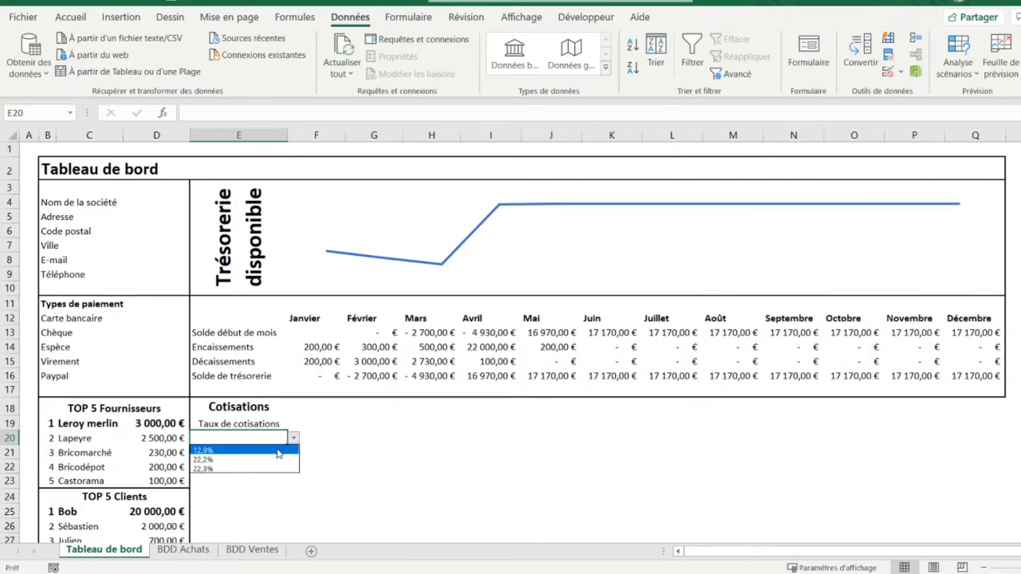
left_click(258, 459)
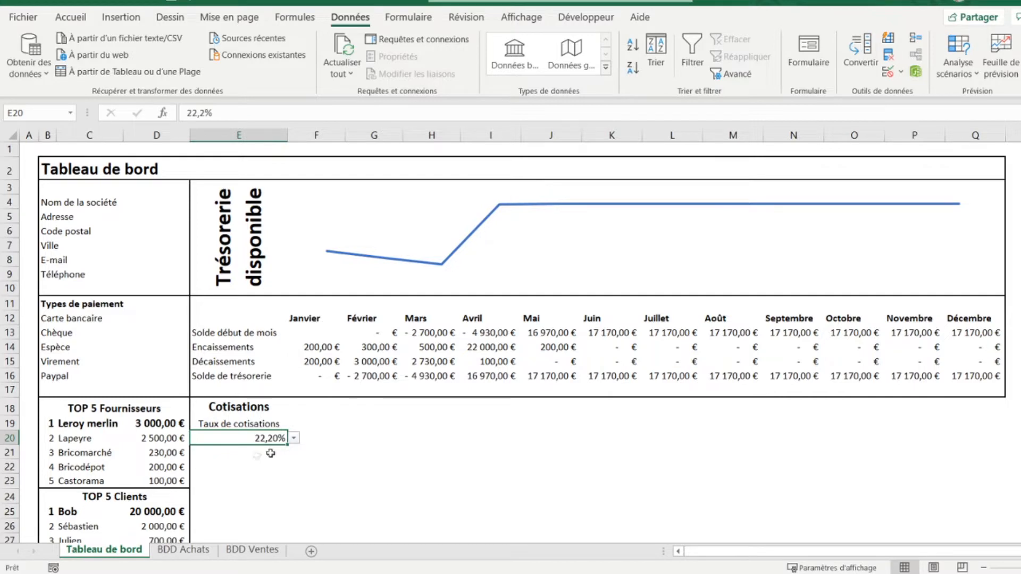
Enter the label "Sélectionnez le mois" in cell E21 and centre it horizontally and vertically
left_click(246, 456)
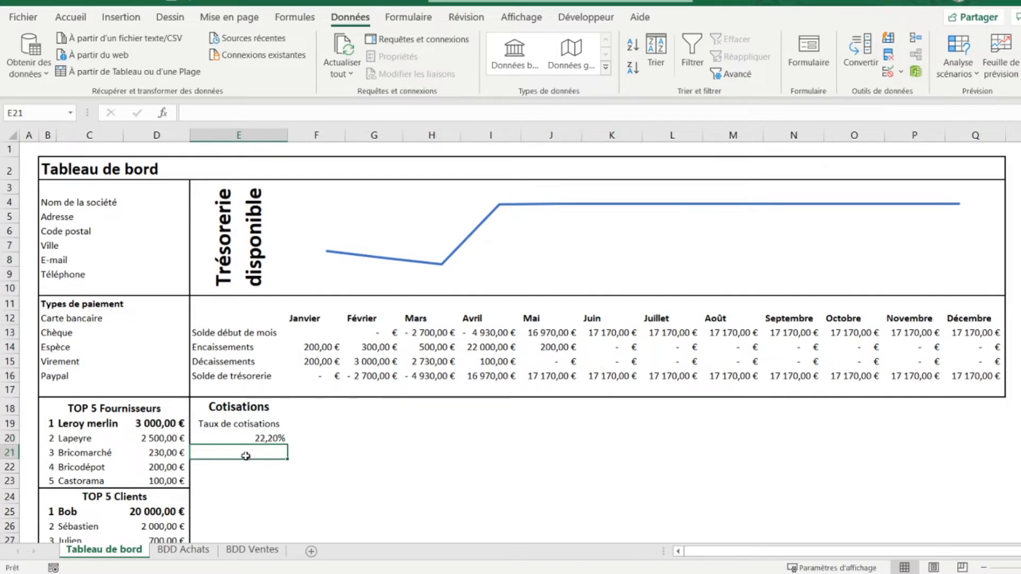
type("S")
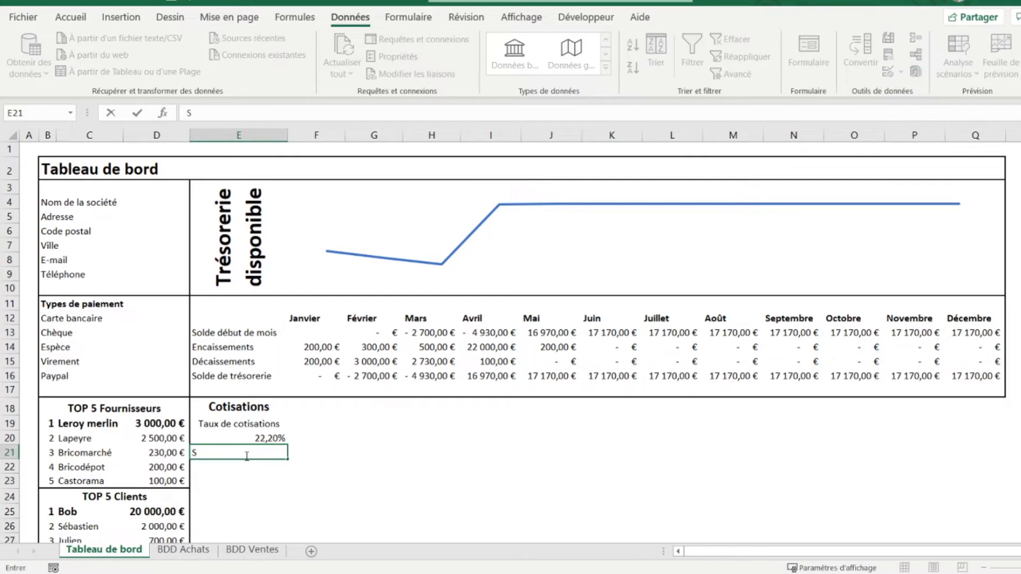
type("électionnez le moi")
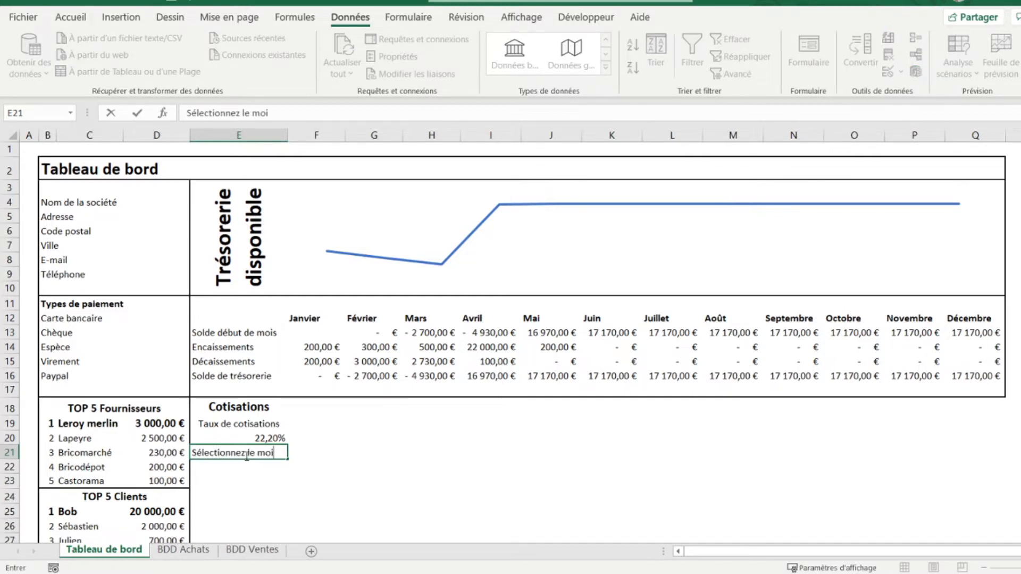
type("s")
key("Return")
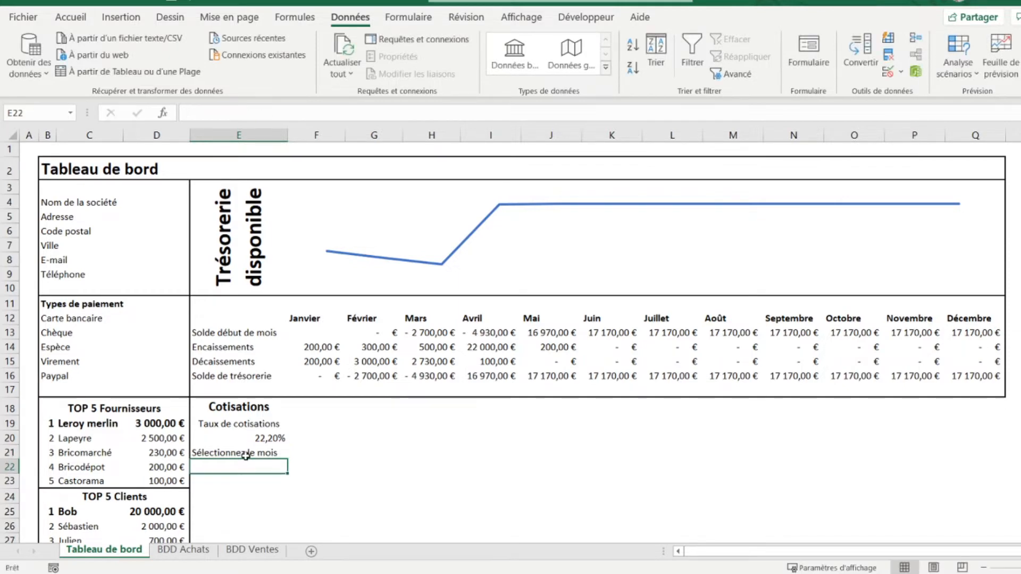
left_click(245, 455)
left_click(71, 17)
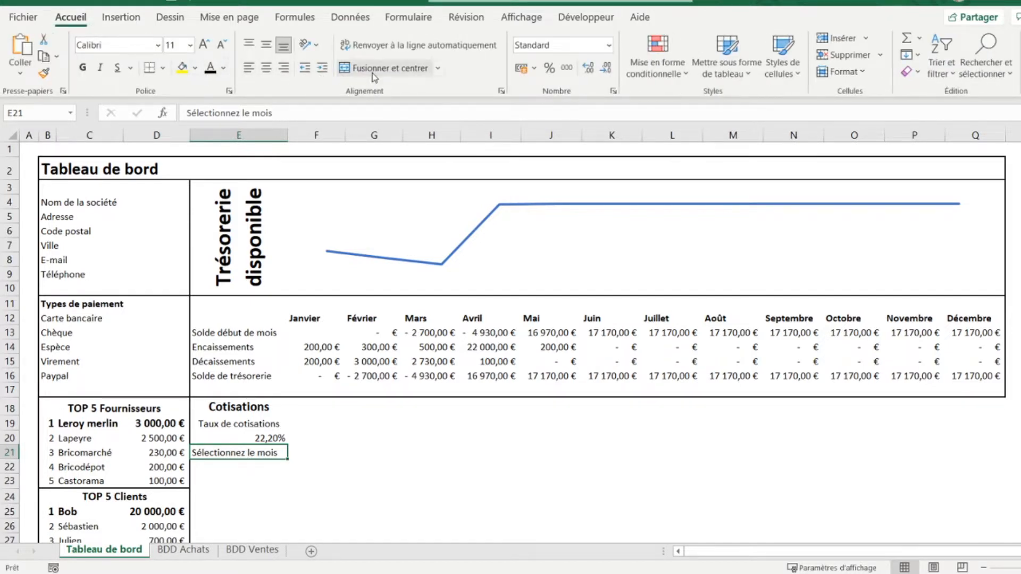
left_click(265, 67)
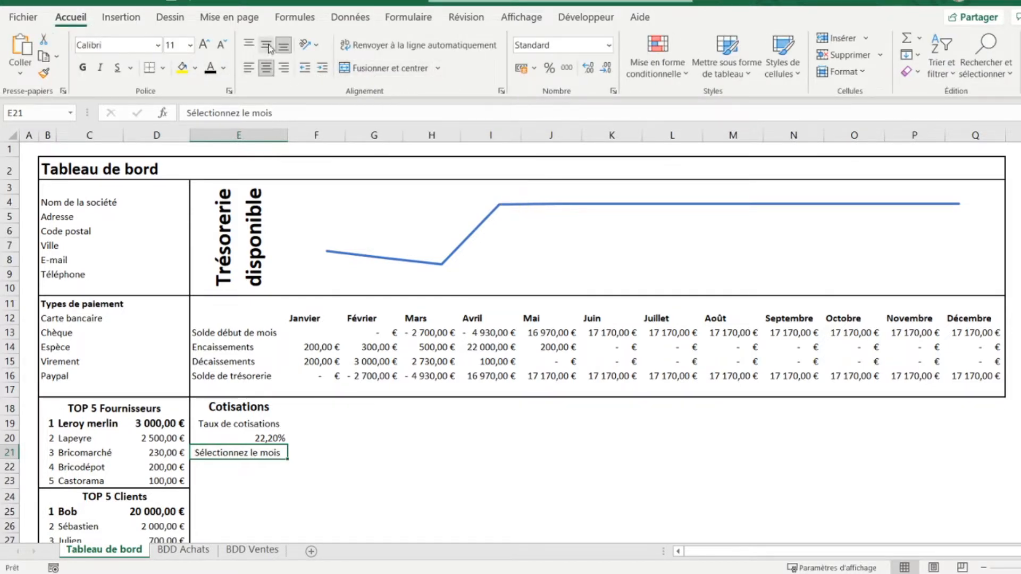
left_click(267, 46)
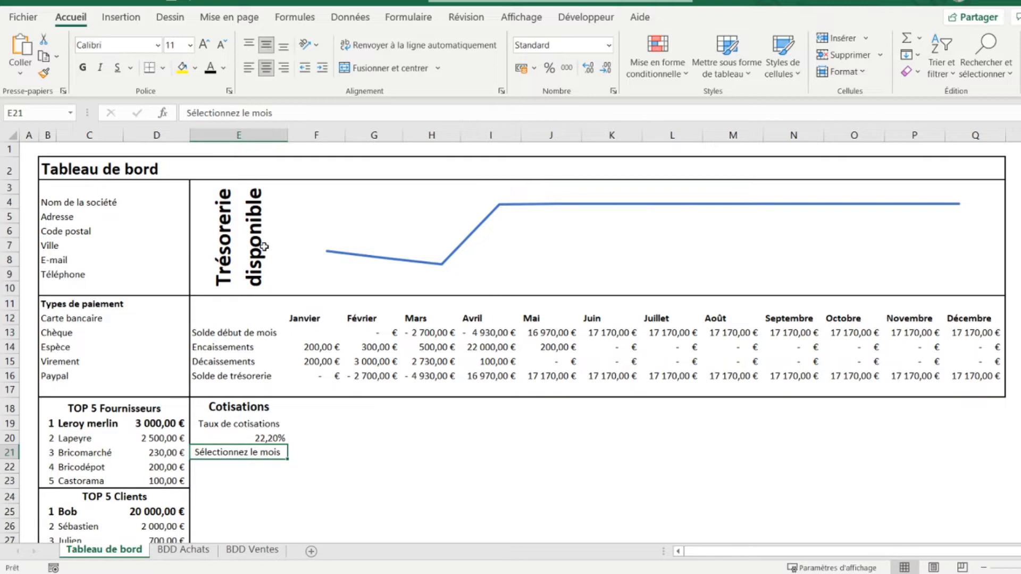
Centre the contribution rate in cell E20 horizontally and make it bold
left_click(238, 437)
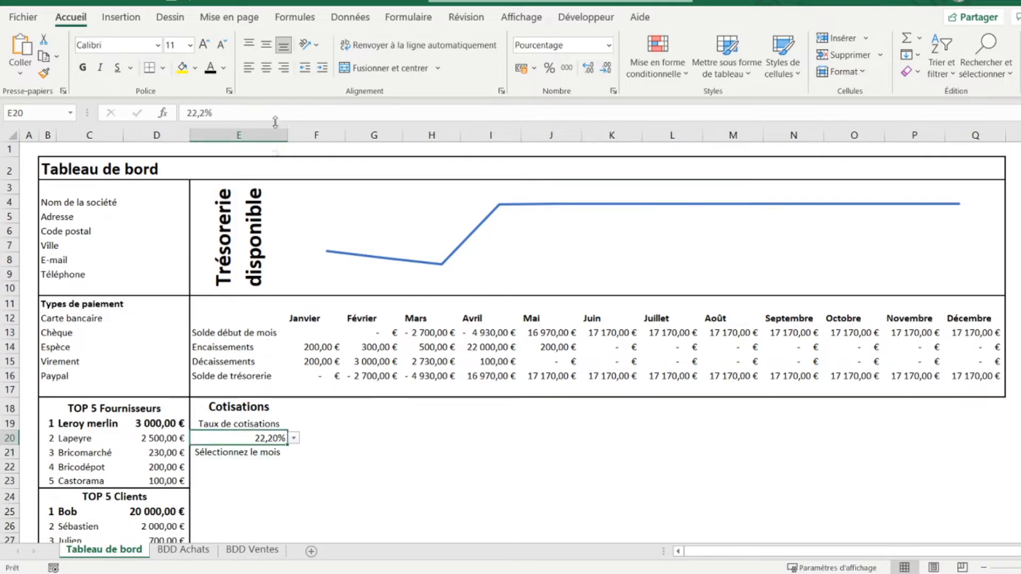
left_click(265, 71)
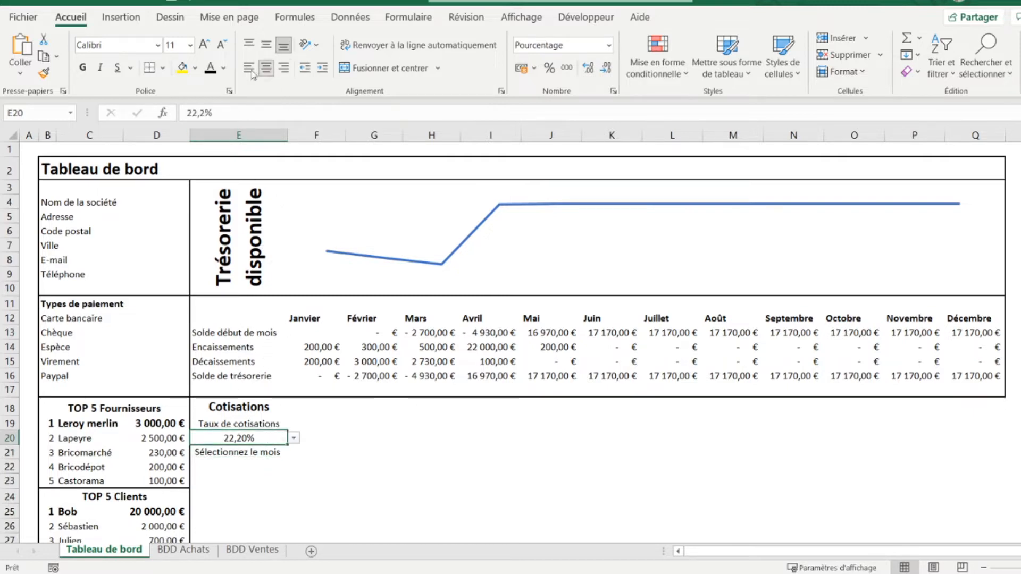
left_click(82, 67)
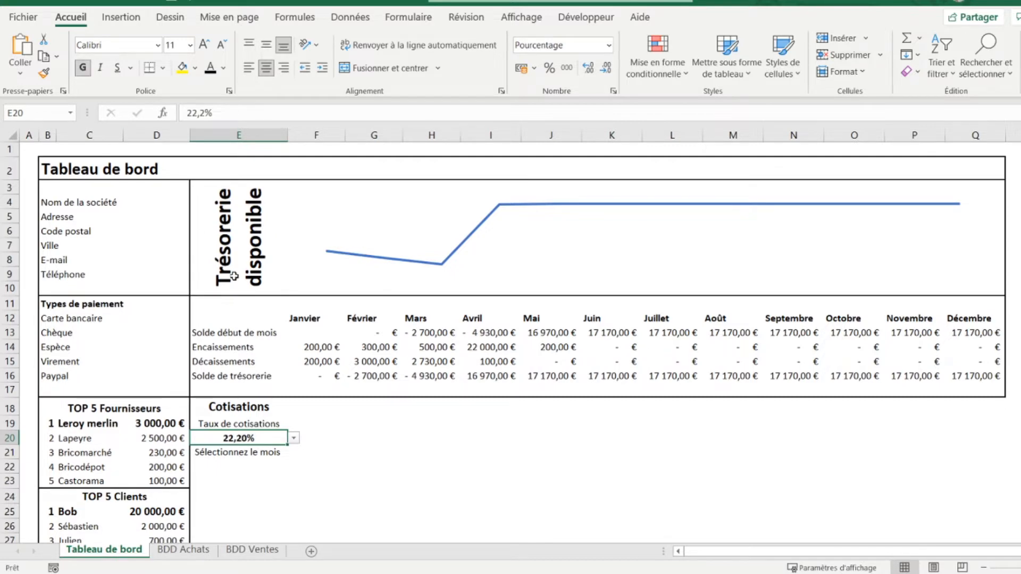
Add a data validation list to cell E22 using the month names in F12:Q12 as its source, and check its drop-down
key("Down")
key("Down")
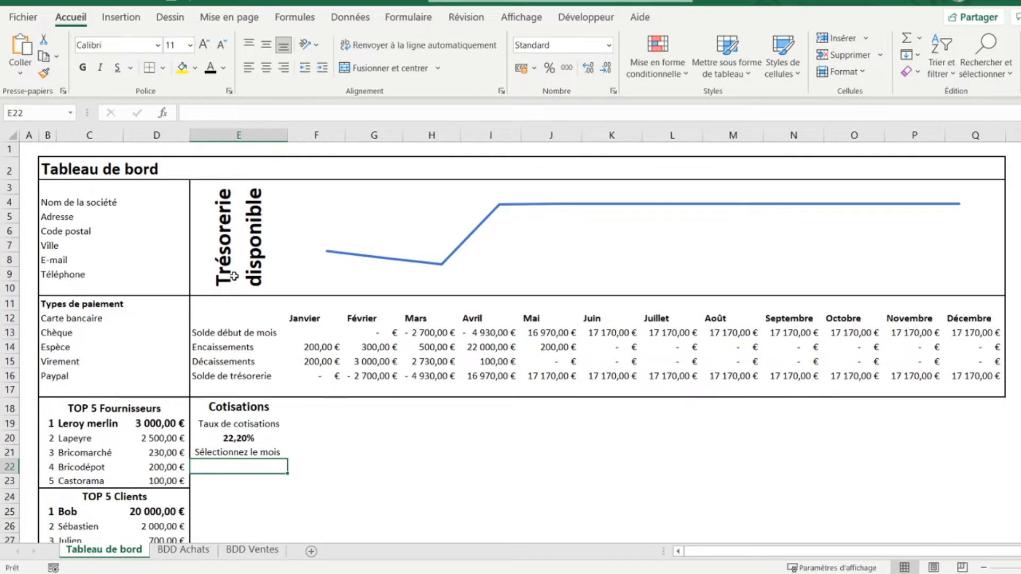
left_click(352, 19)
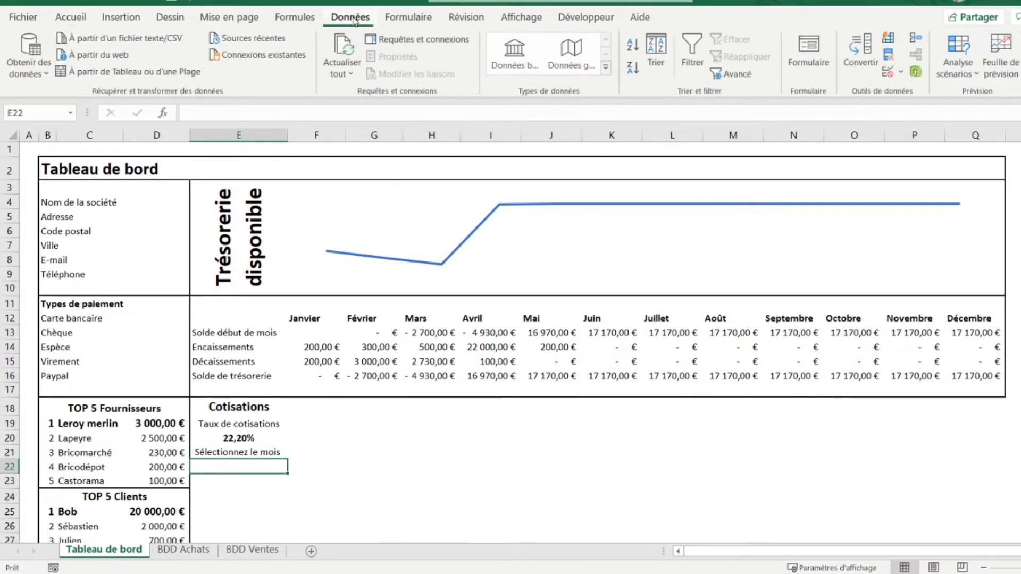
left_click(885, 77)
left_click(764, 193)
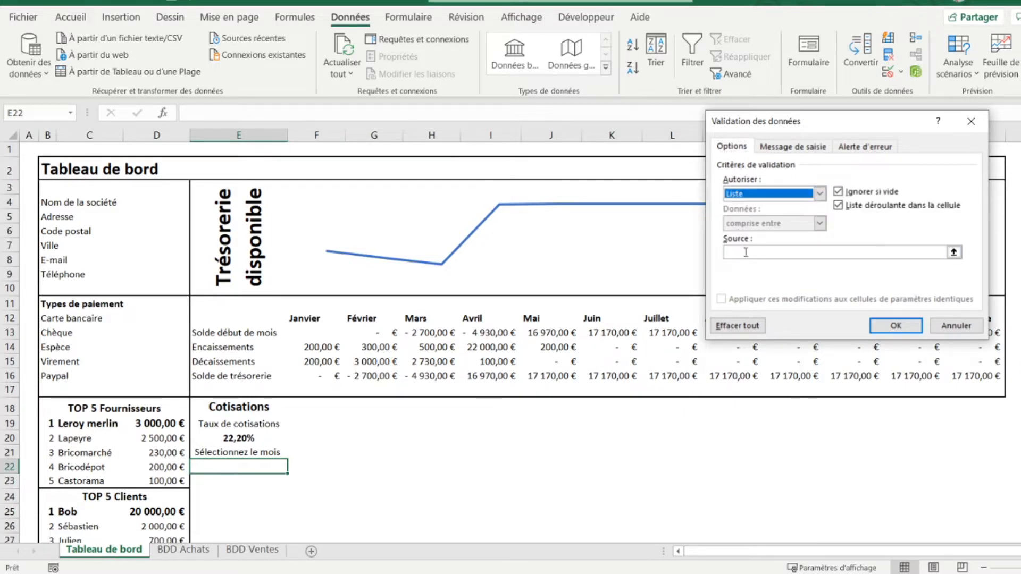
left_click(747, 253)
left_click_drag(813, 125, 642, 74)
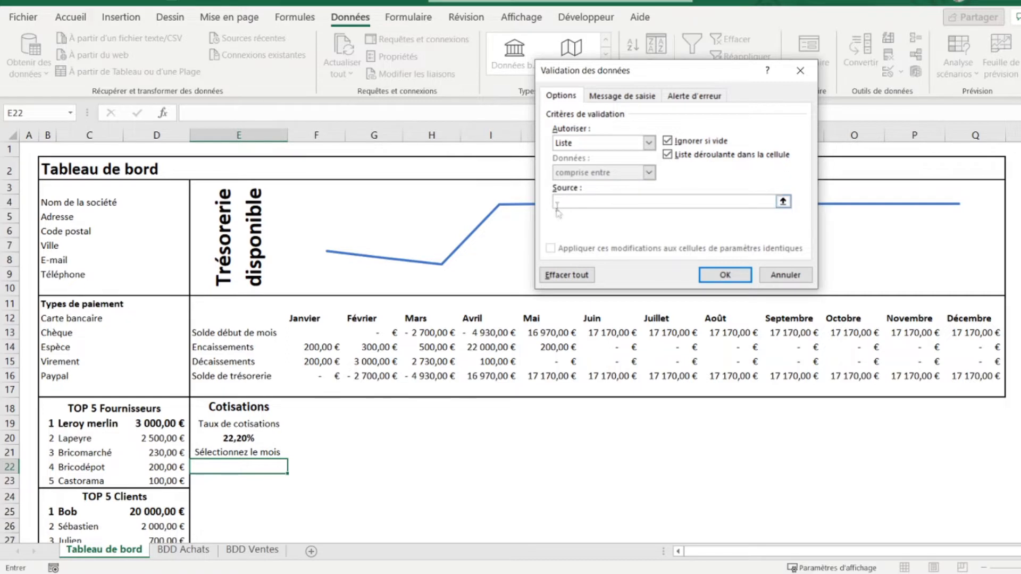
left_click_drag(306, 317, 954, 317)
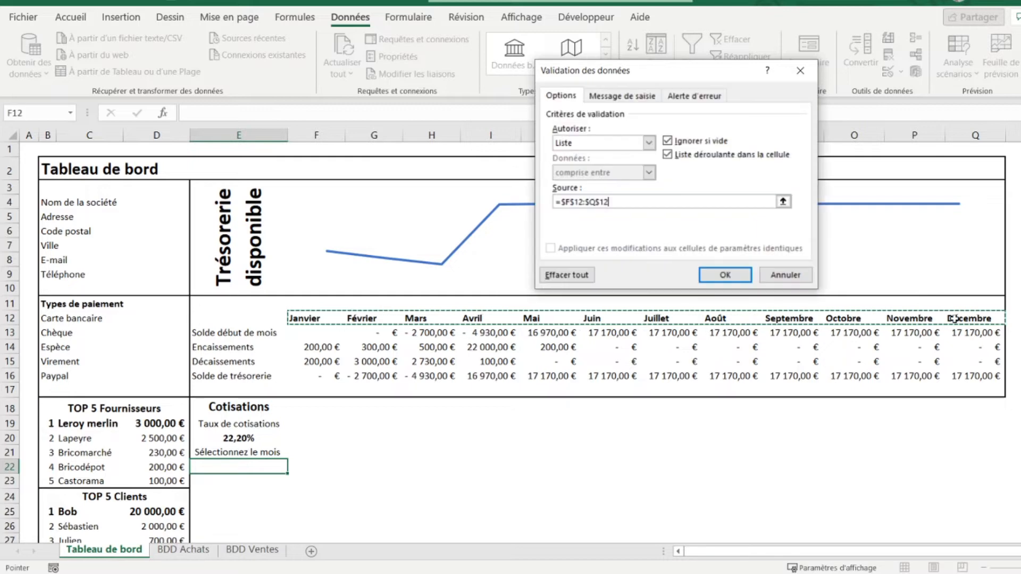
left_click(726, 276)
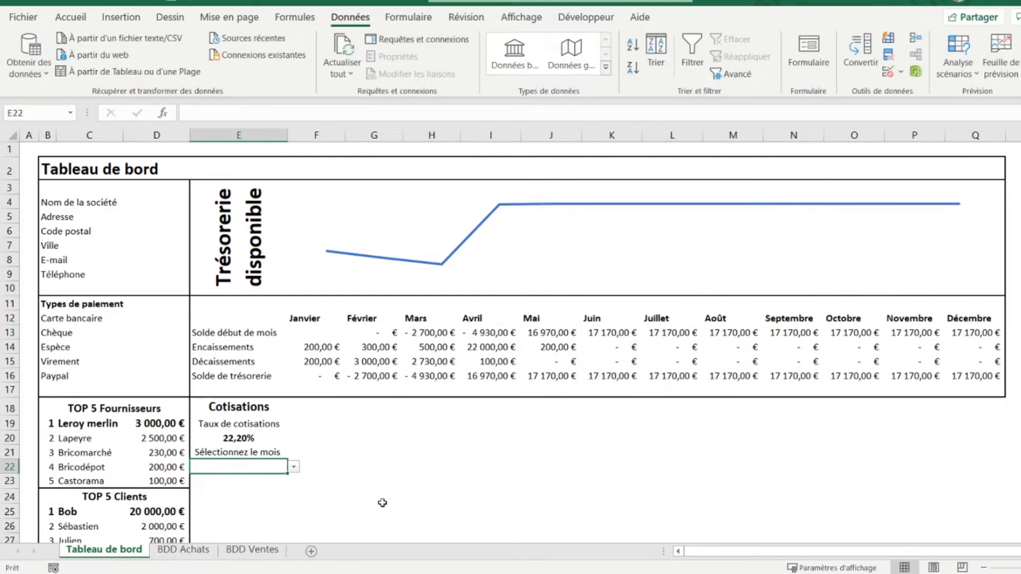
left_click(293, 468)
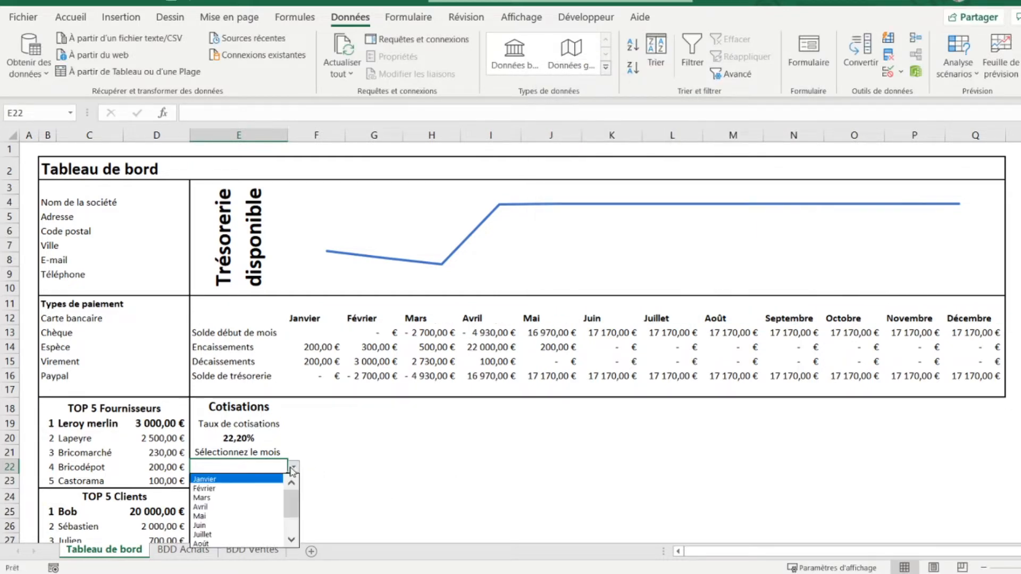
left_click_drag(291, 504, 299, 483)
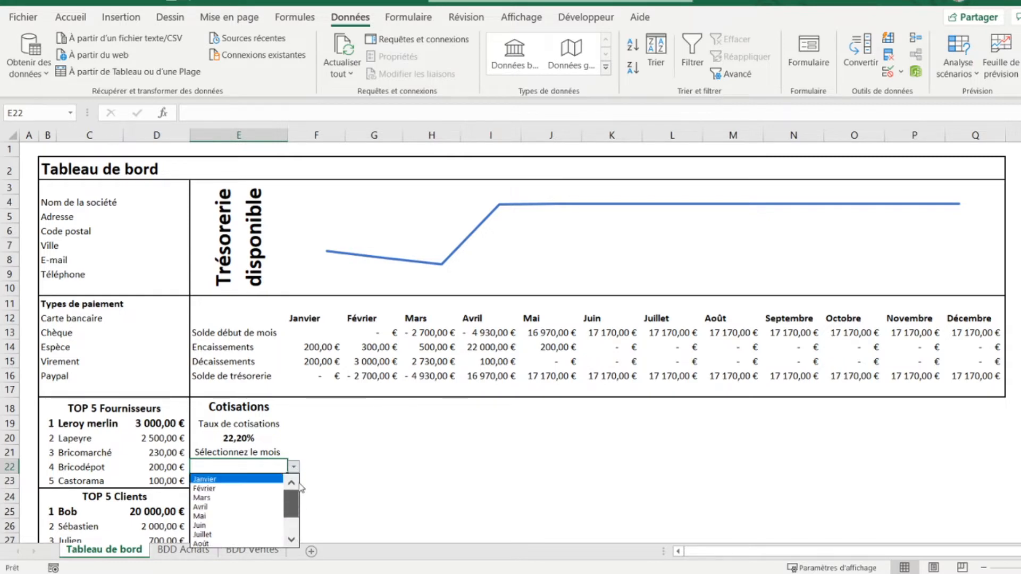
left_click(311, 456)
key("Return")
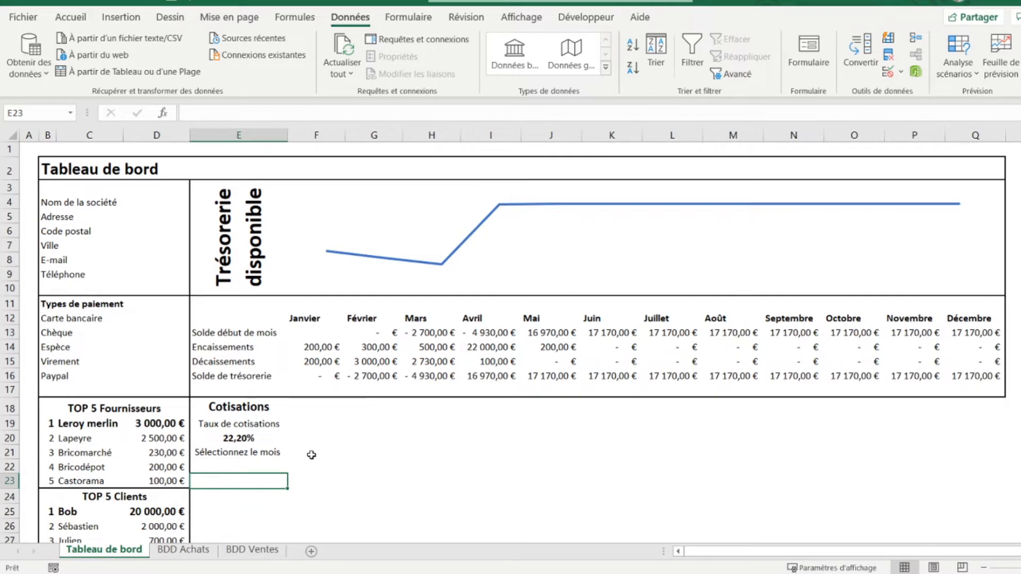
Apply a thick outside border around the Cotisations block, cells E18 to E23
key("Up")
key("Up")
key("Up")
key("Up")
key("Up")
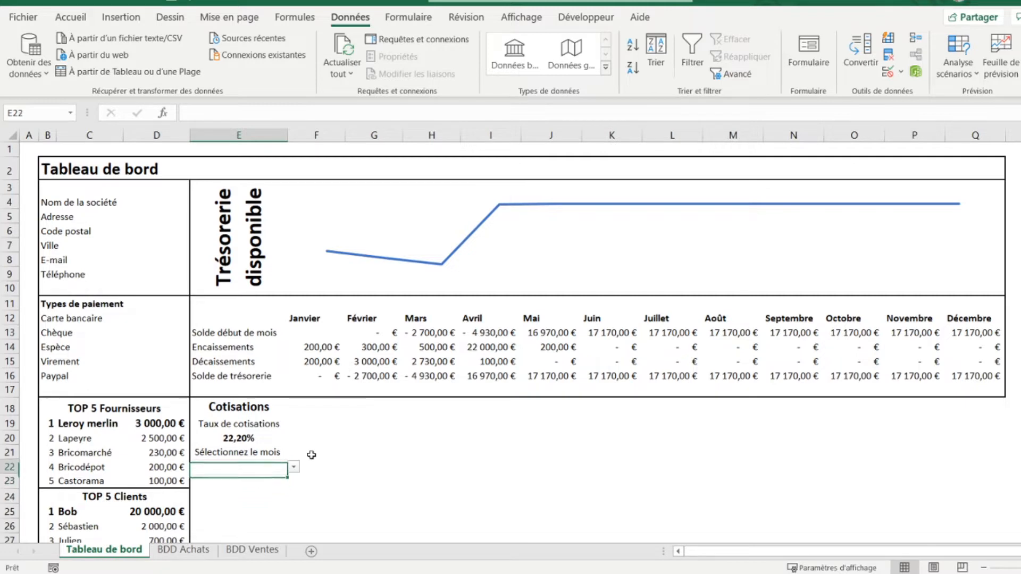
key("shift+Down")
key("shift+Down")
key("shift+Down")
key("shift+Down")
key("shift+Down")
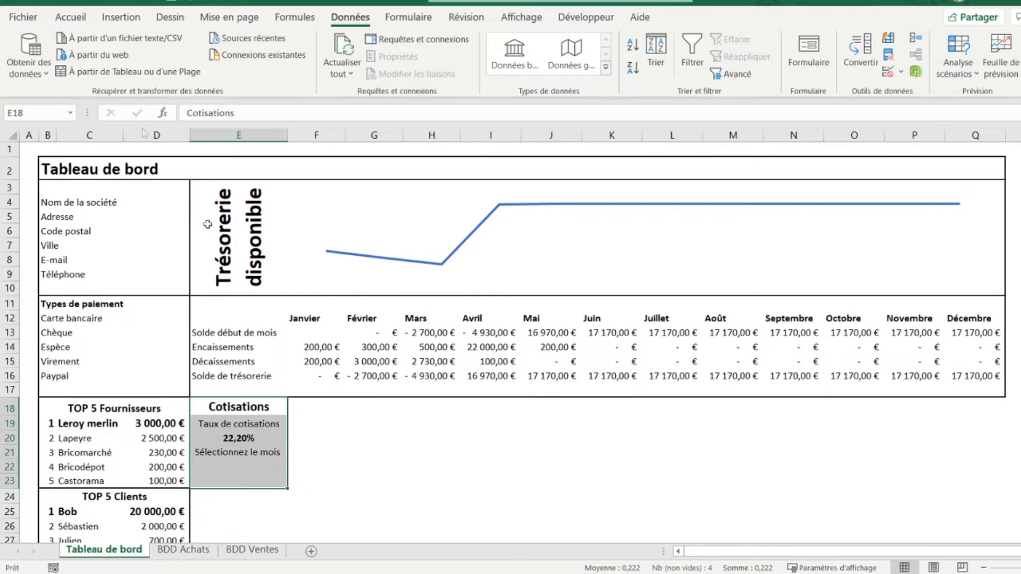
left_click(59, 21)
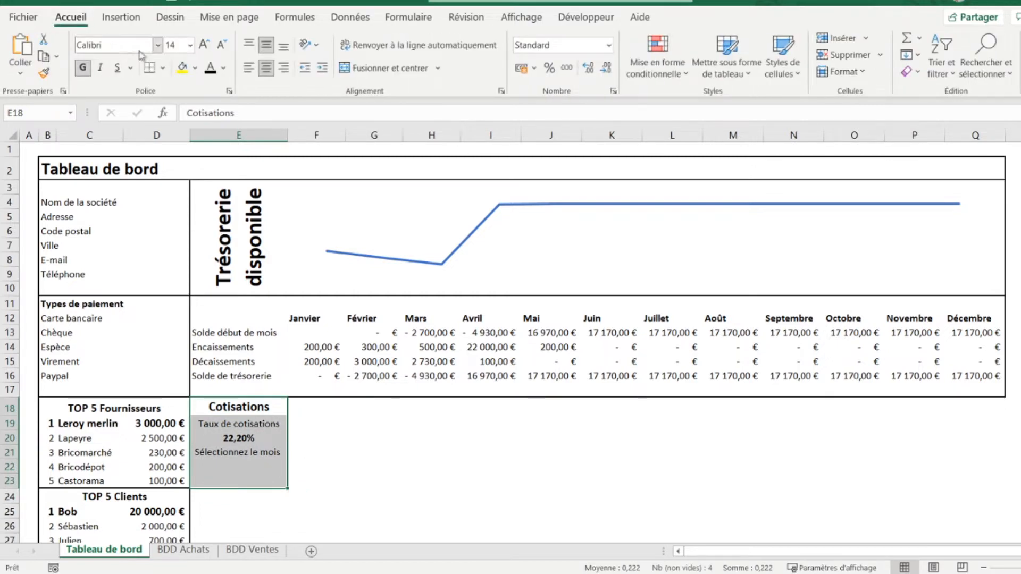
left_click(163, 69)
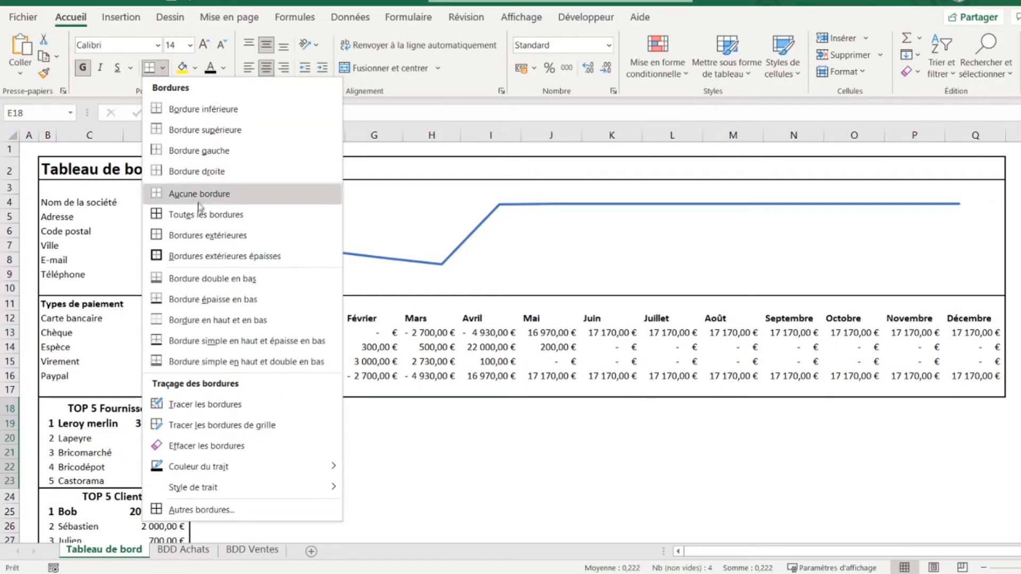
left_click(204, 258)
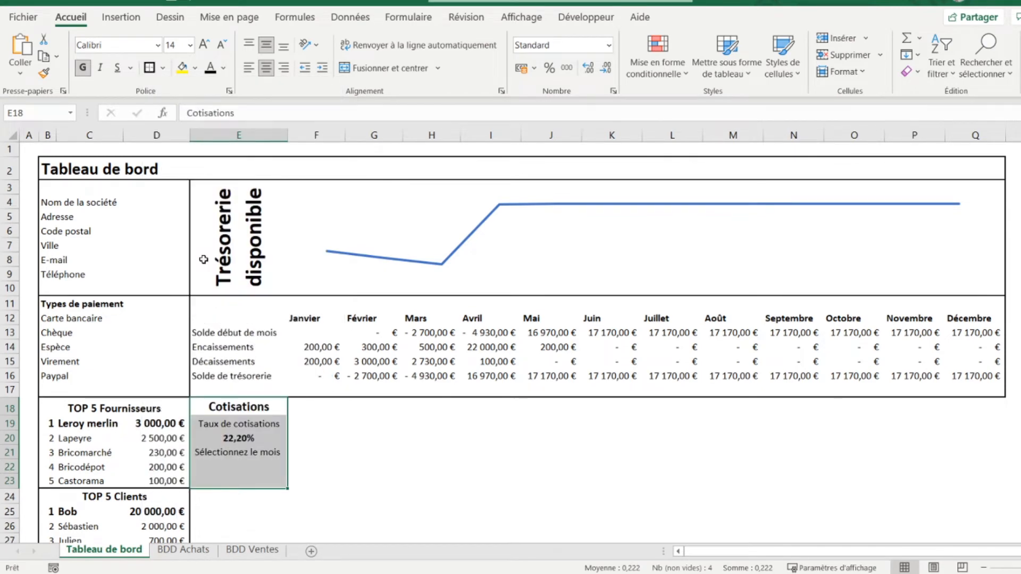
Choose Janvier from the month list in E22, centre it horizontally and make it bold
key("Down")
key("Down")
key("Down")
key("Down")
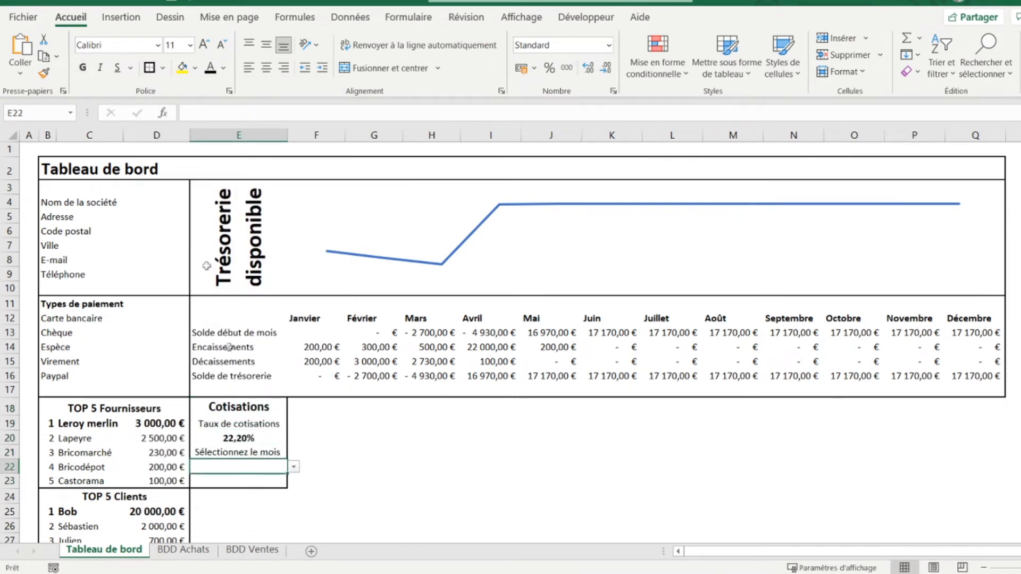
left_click(293, 467)
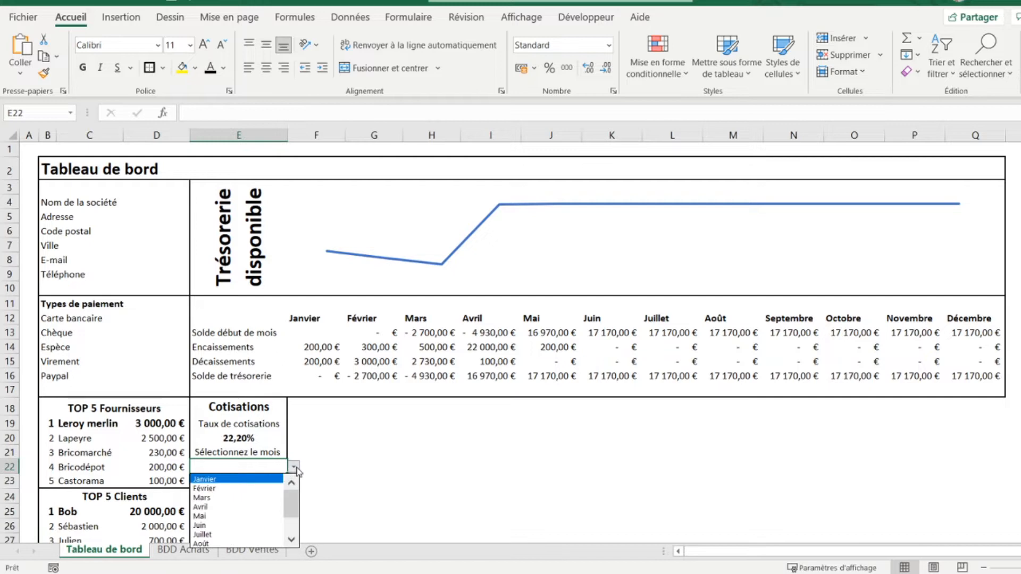
left_click(262, 480)
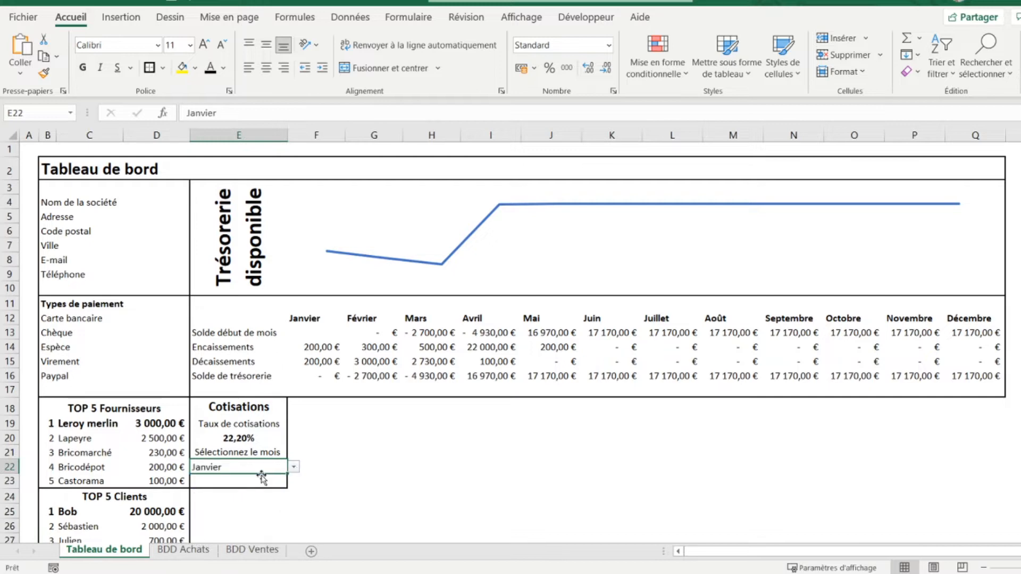
left_click(266, 70)
left_click(84, 67)
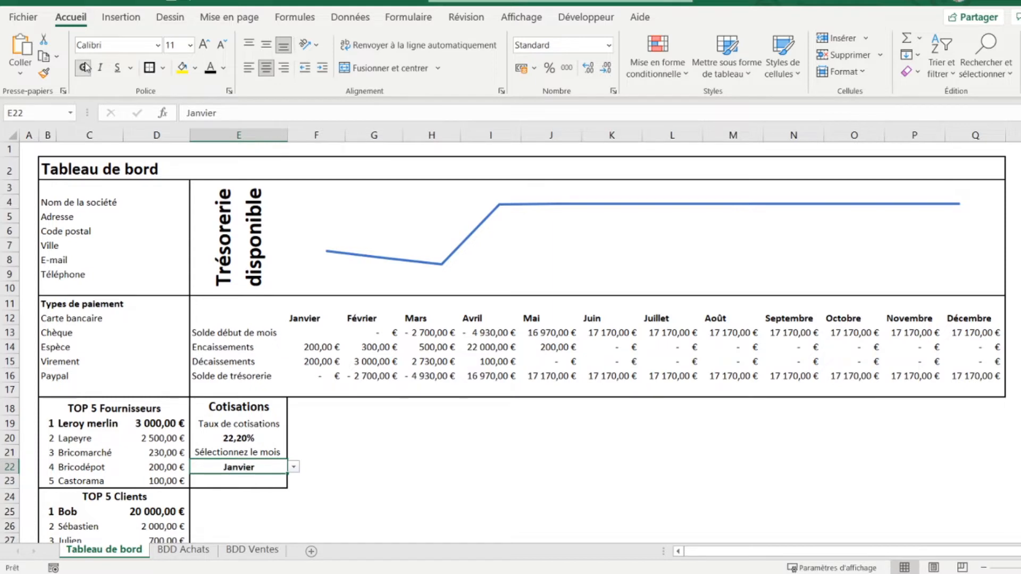
Enter the label "Montant à payer" in cell E24, just below the bordered Cotisations block
key("Down")
key("Down")
key("Down")
key("Down")
key("Down")
key("Down")
key("Down")
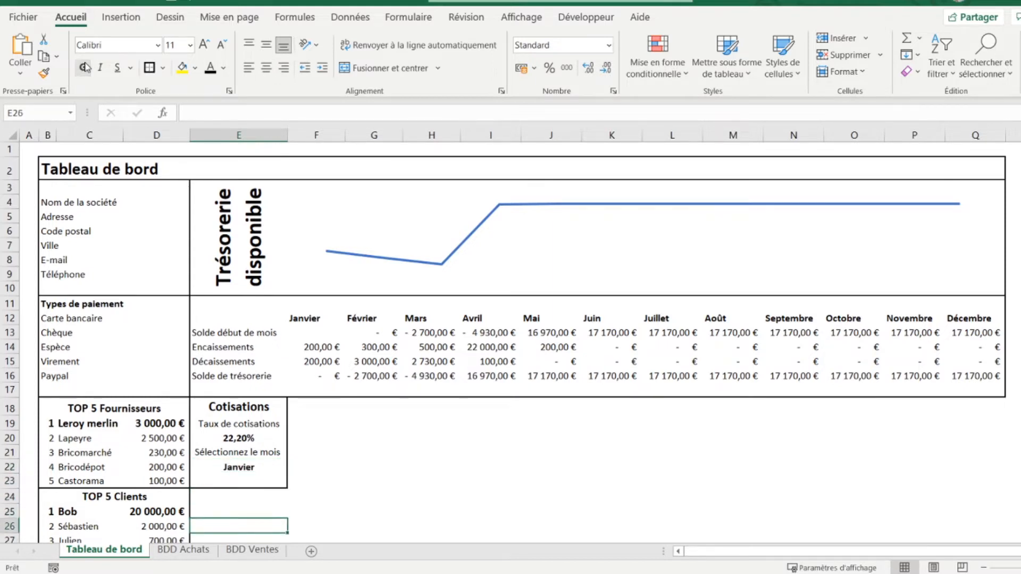
key("Up")
key("Up")
key("Up")
key("Up")
key("Up")
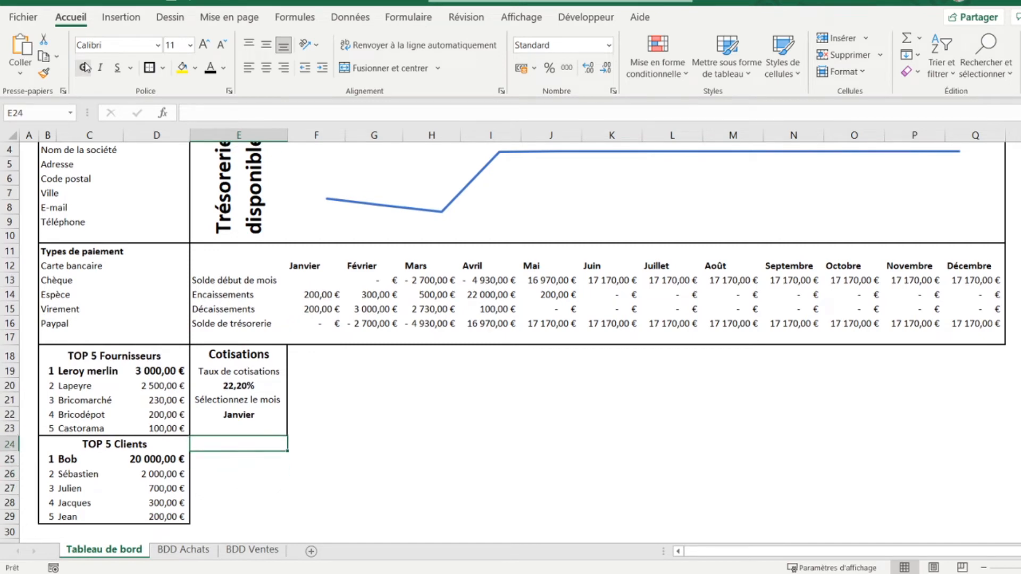
type("Mobt")
key("BackSpace")
type("ntant à payer")
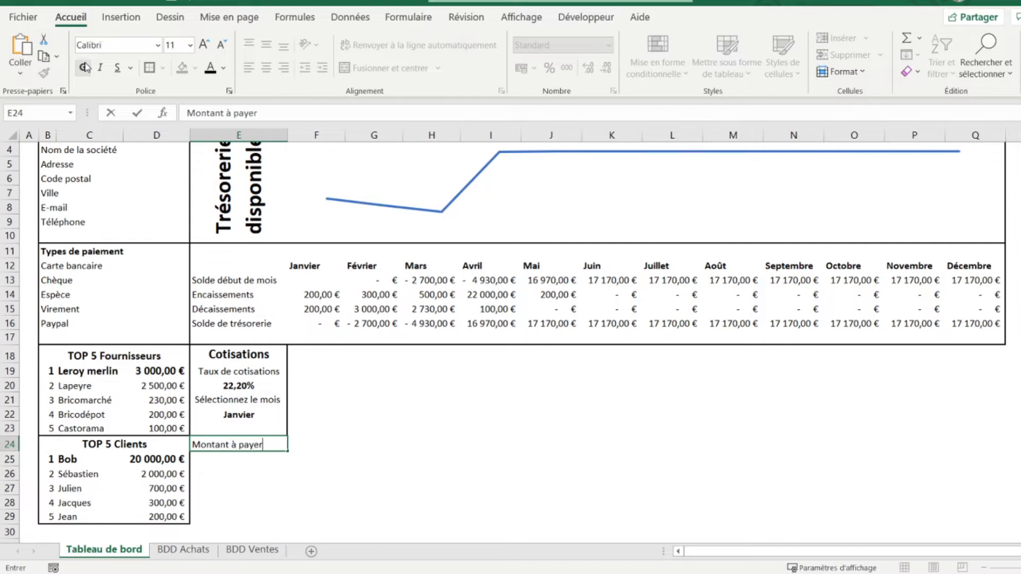
key("Return")
key("Up")
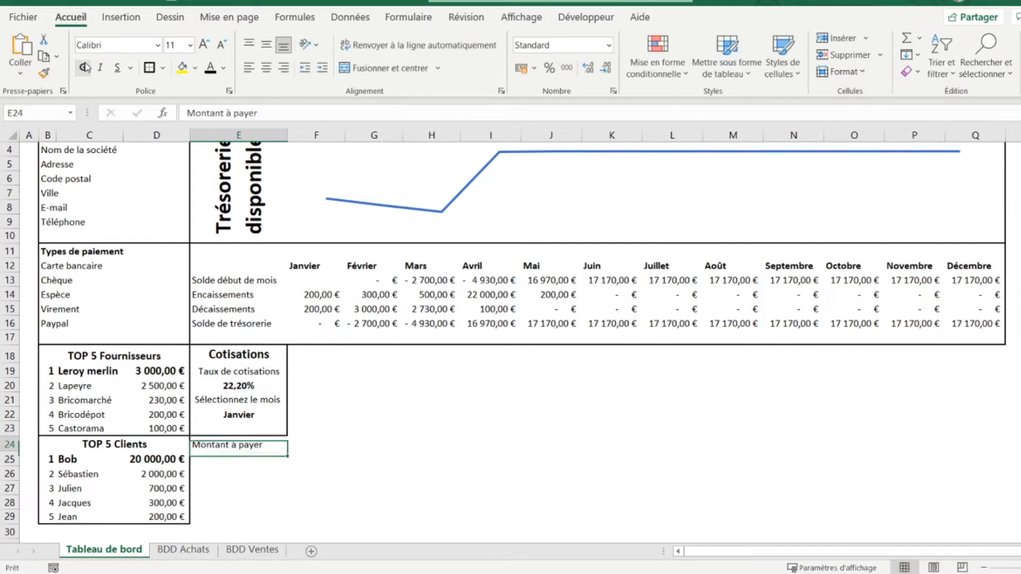
Format the "Montant à payer" label in E24 as bold, centred horizontally and vertically, with font size 14 like the Cotisations heading
left_click(82, 67)
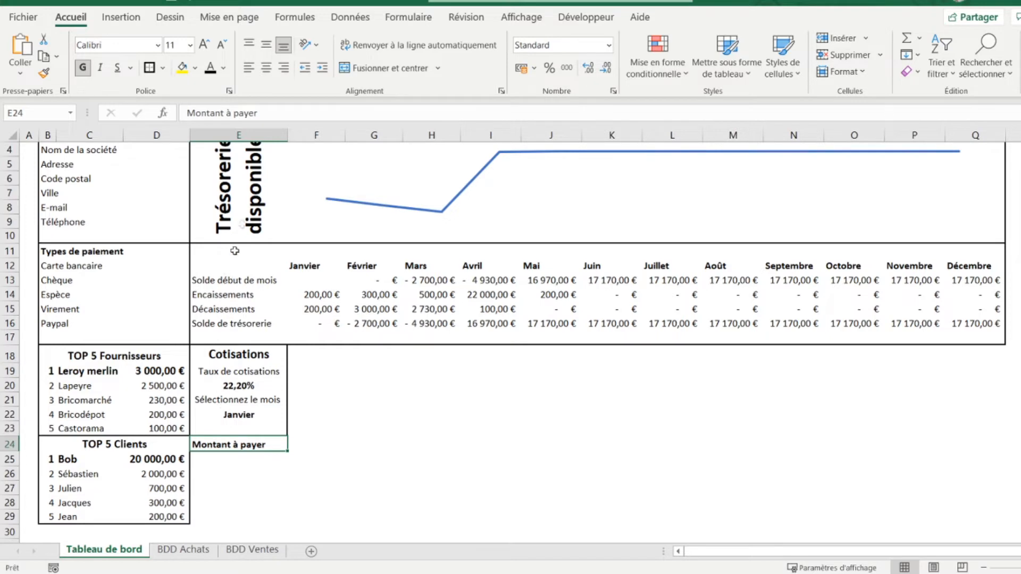
left_click(272, 71)
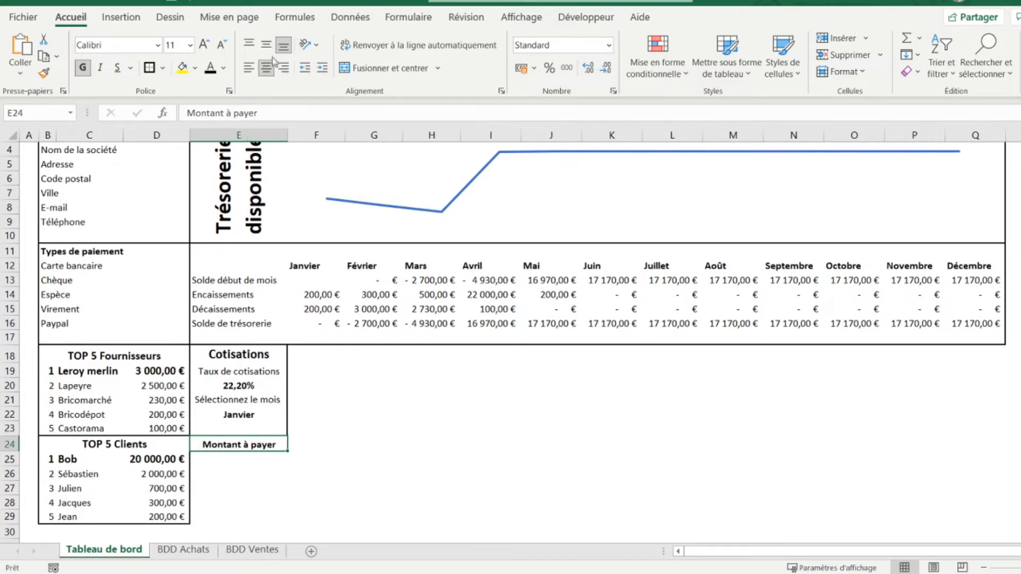
left_click(267, 50)
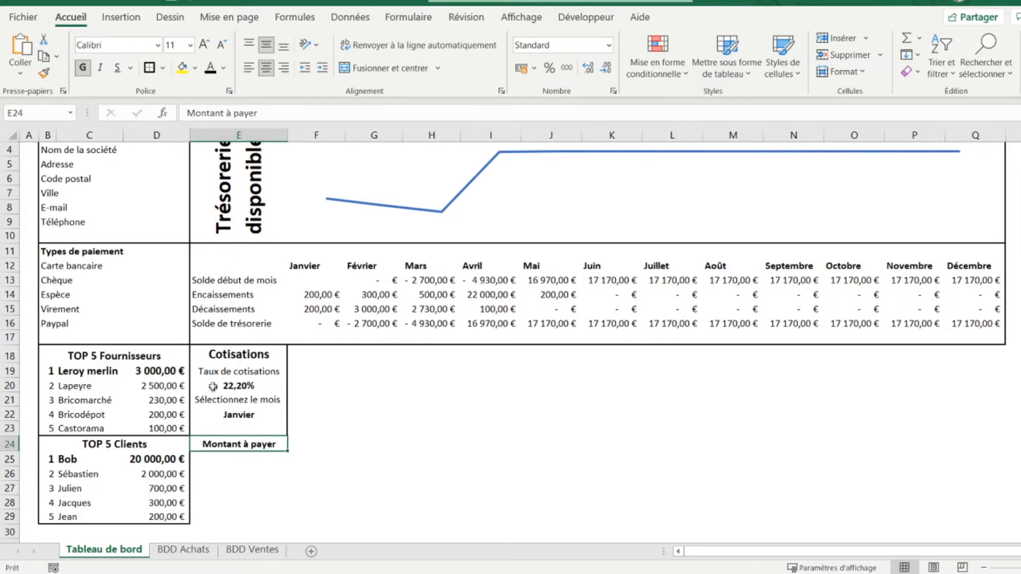
left_click(223, 354)
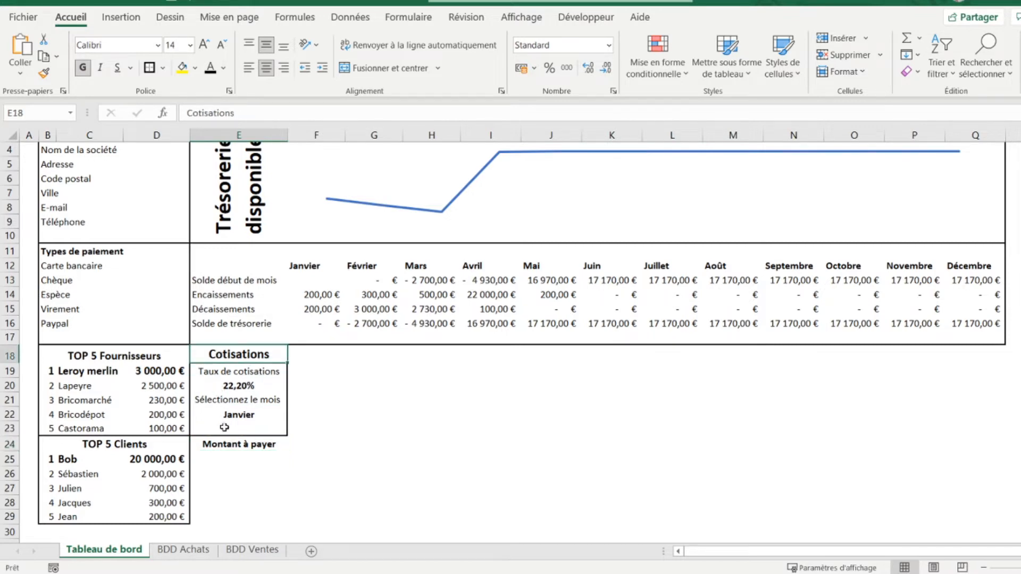
left_click(227, 446)
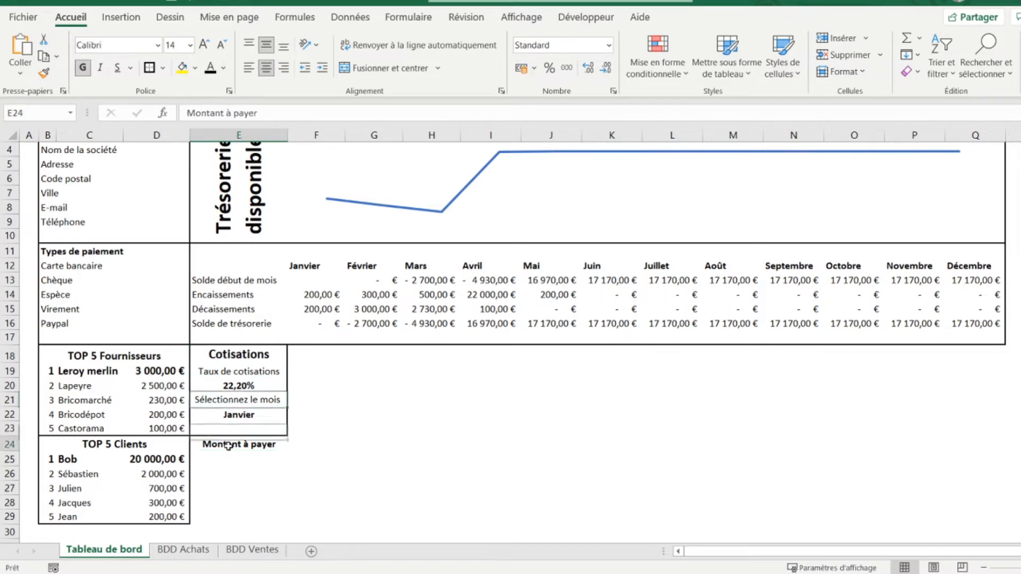
left_click(203, 47)
left_click(203, 47)
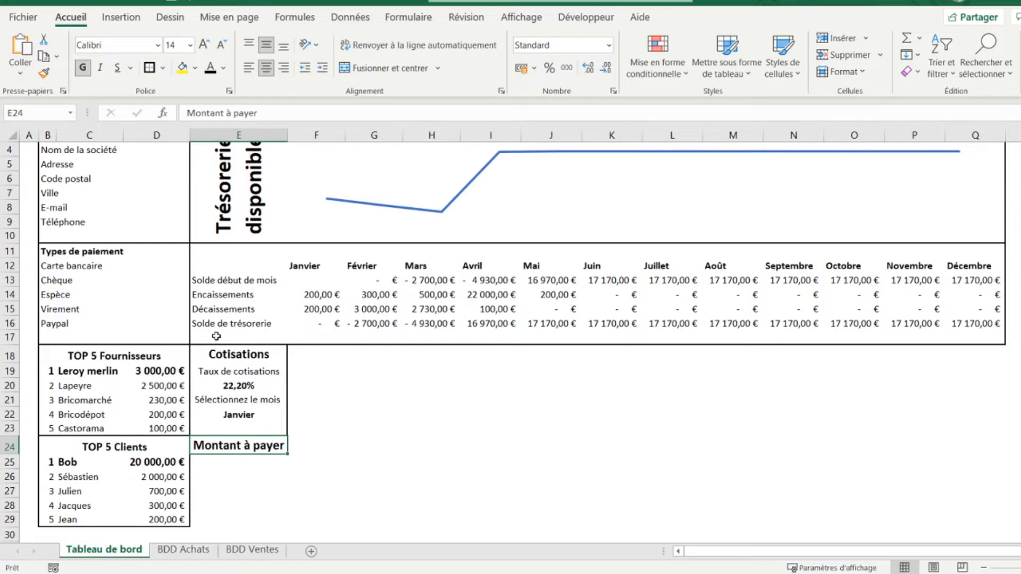
Begin a formula in E25 with RECHERCHEH looking up the month in E22 across F12:Q16, row index 3, with exact match (FAUX)
left_click(229, 464)
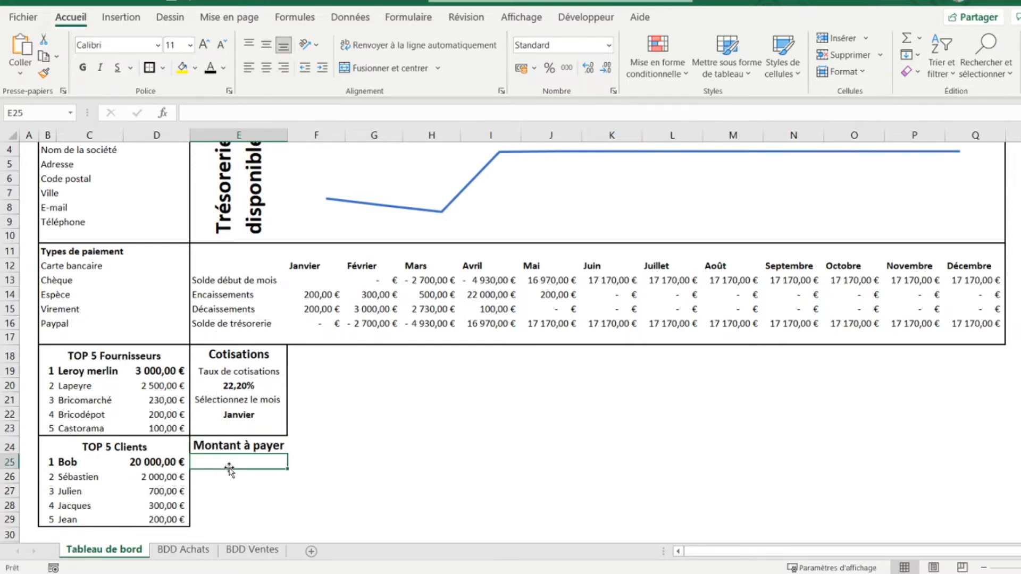
type("=re")
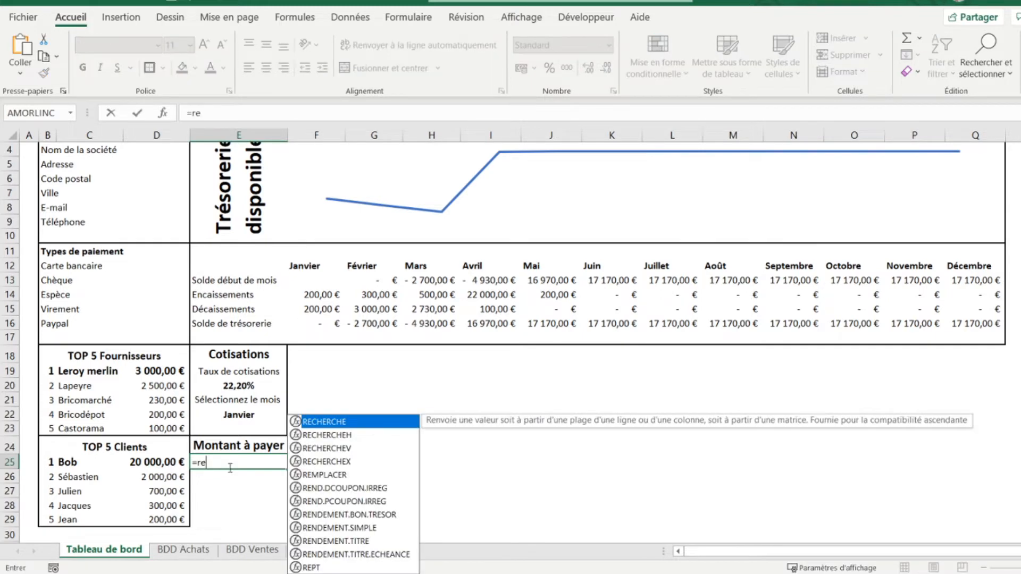
type("cherche")
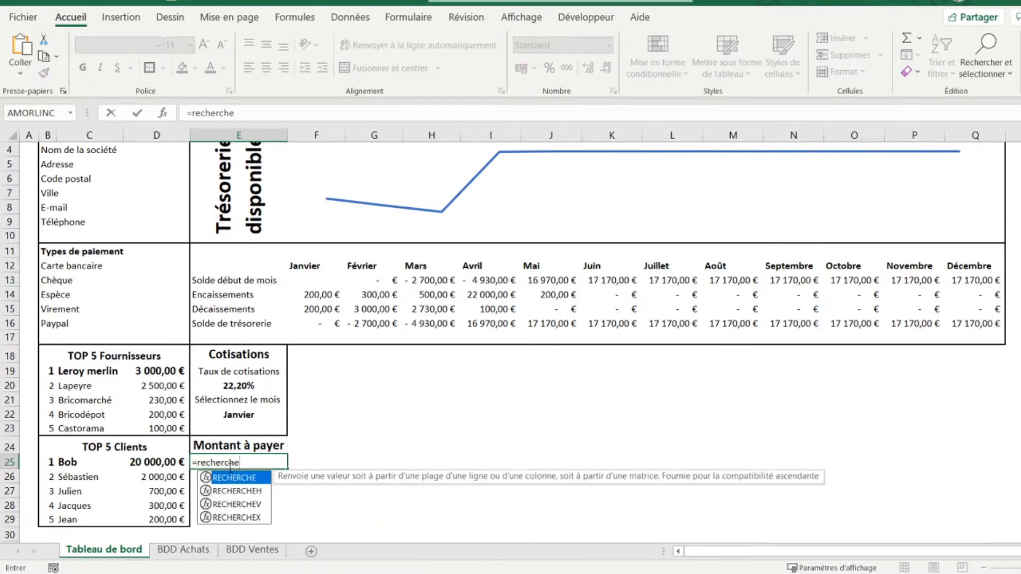
type("h")
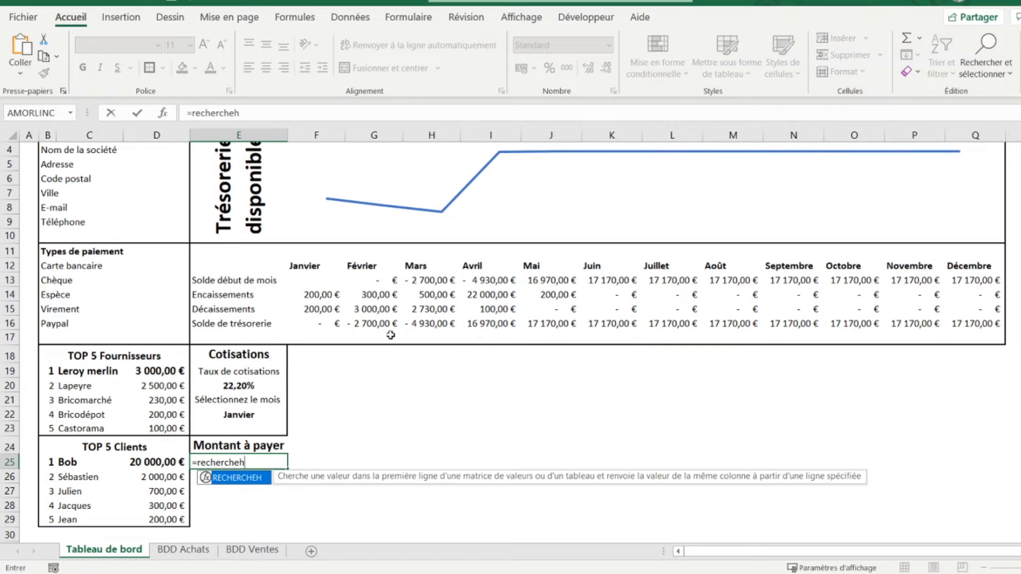
type("(")
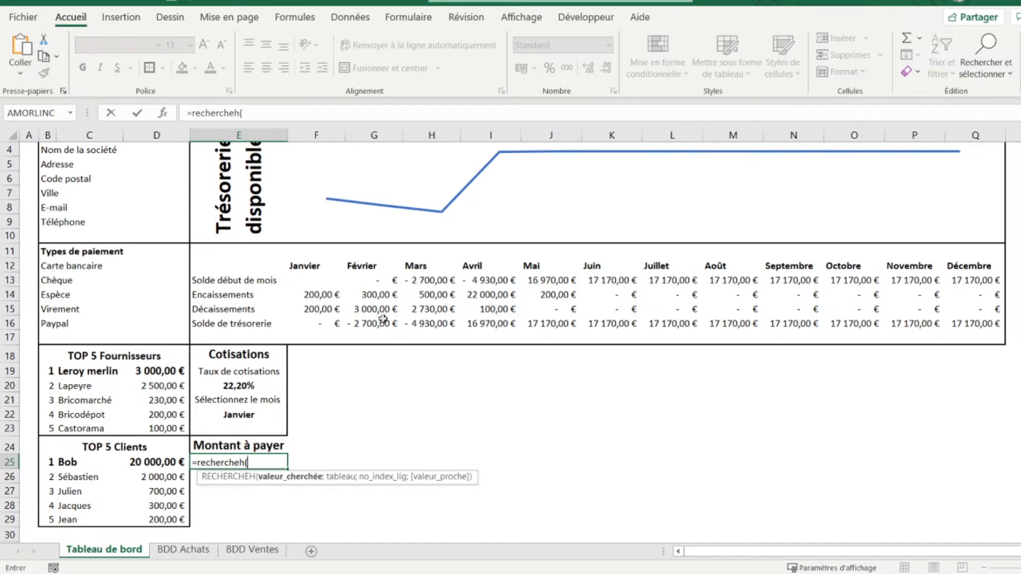
left_click(234, 414)
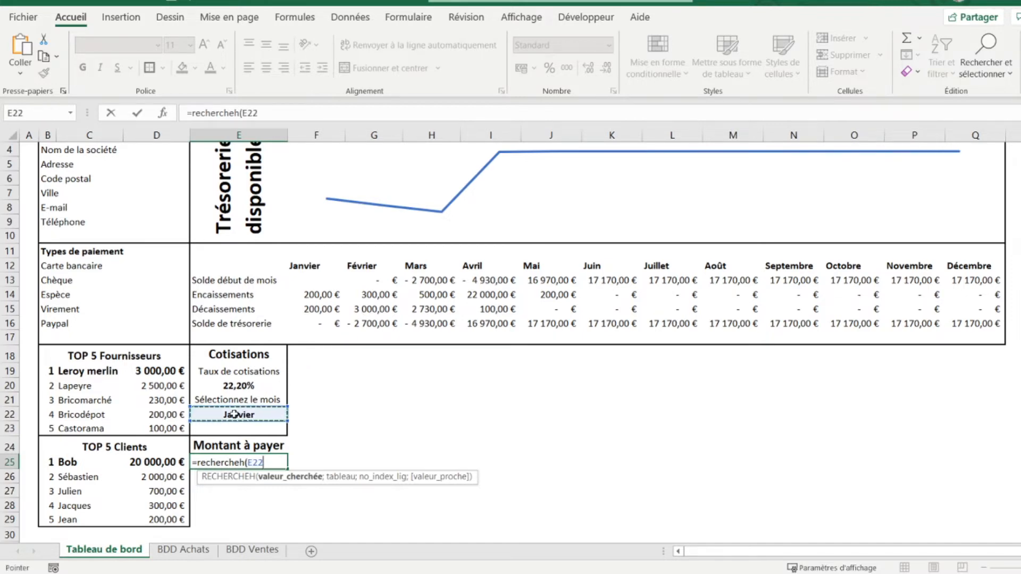
type(";")
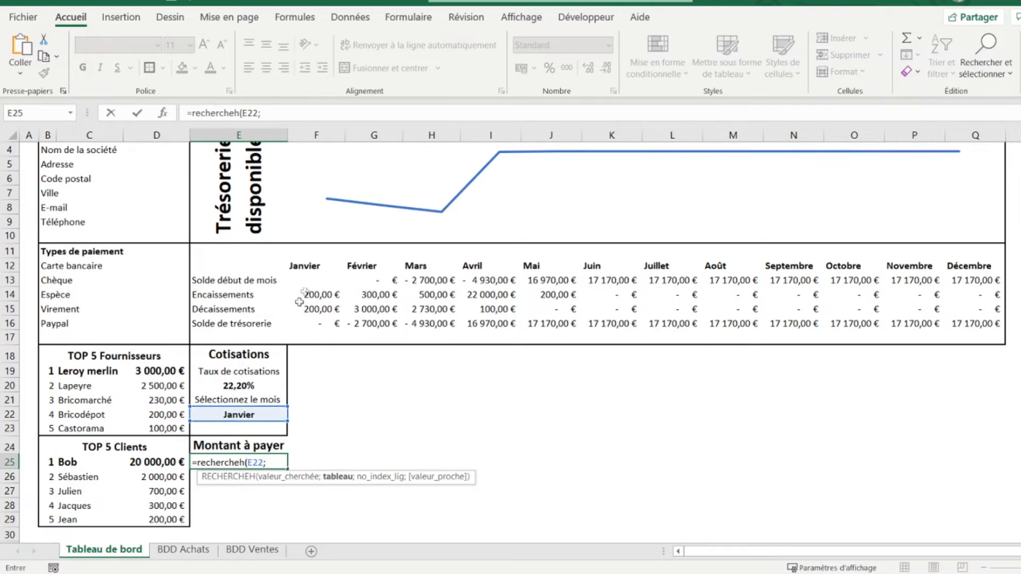
left_click_drag(304, 267, 945, 315)
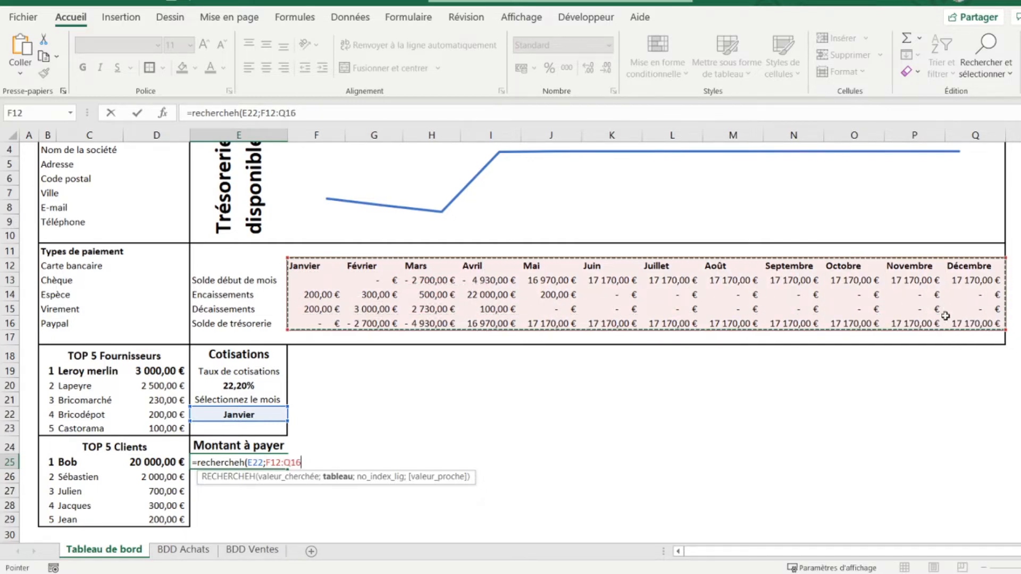
type(";3")
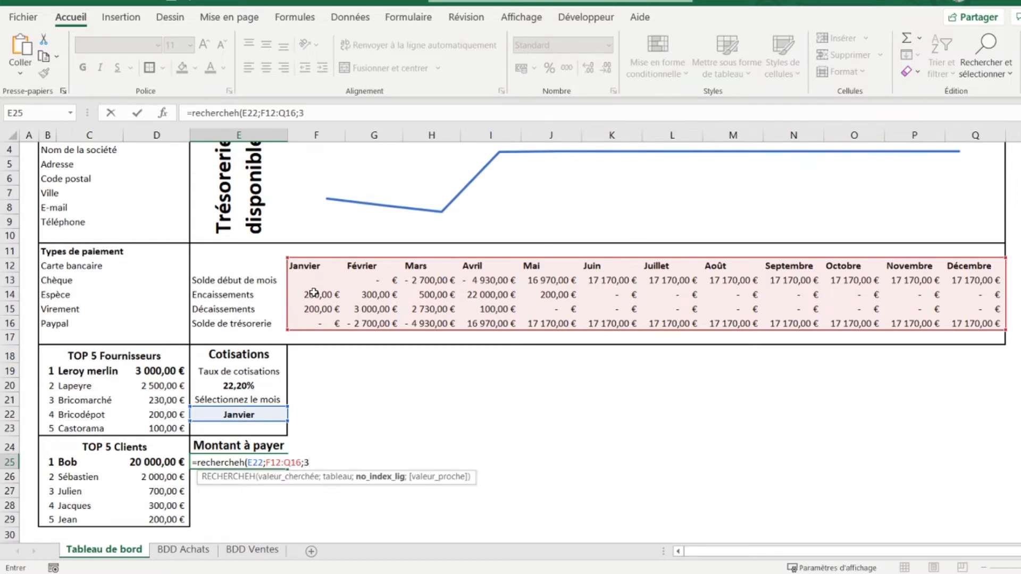
type(";")
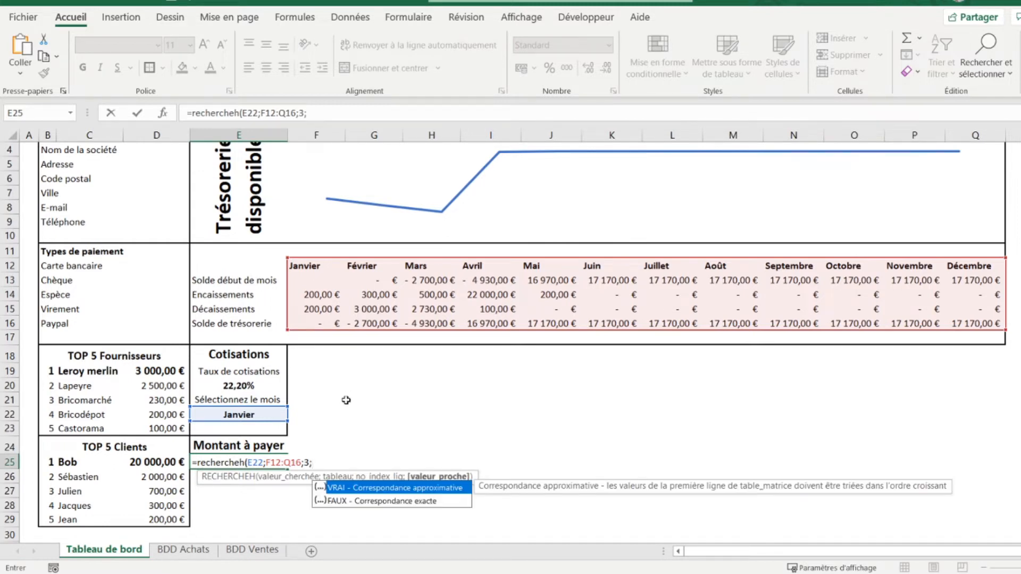
double_click(378, 501)
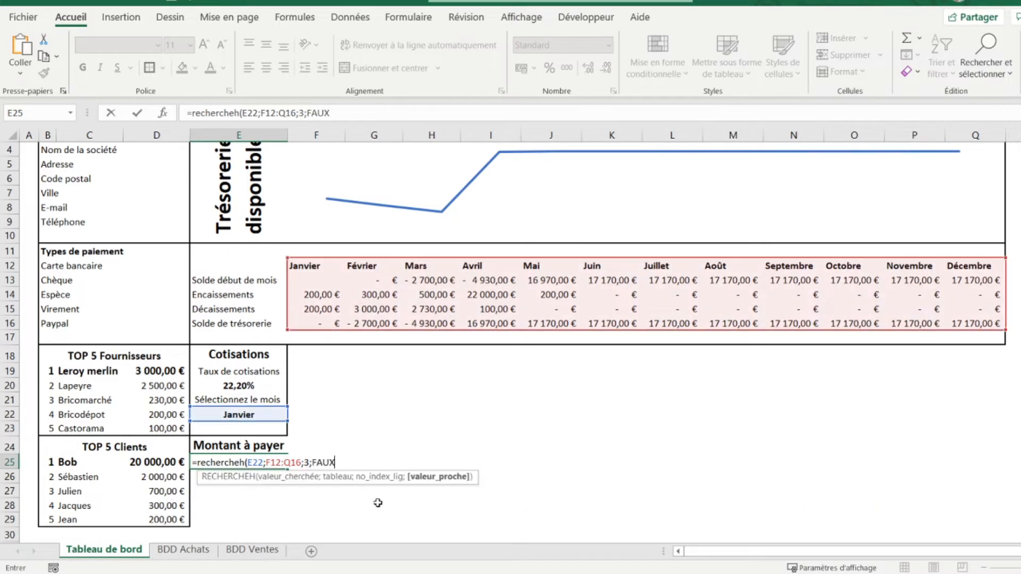
Complete the E25 formula by multiplying the lookup by the rate in E20, and check it against the cells it uses
type(")*")
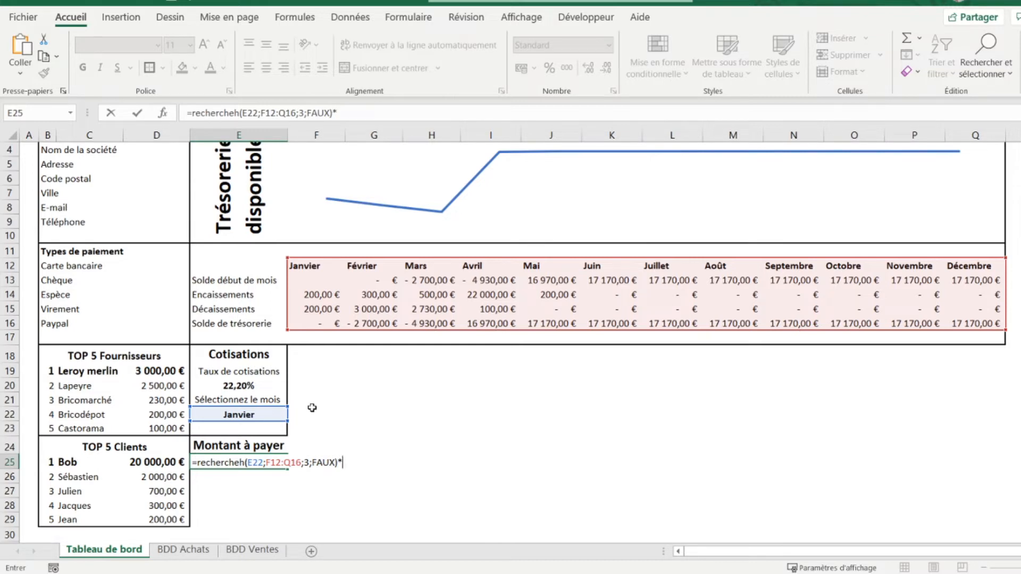
left_click(236, 386)
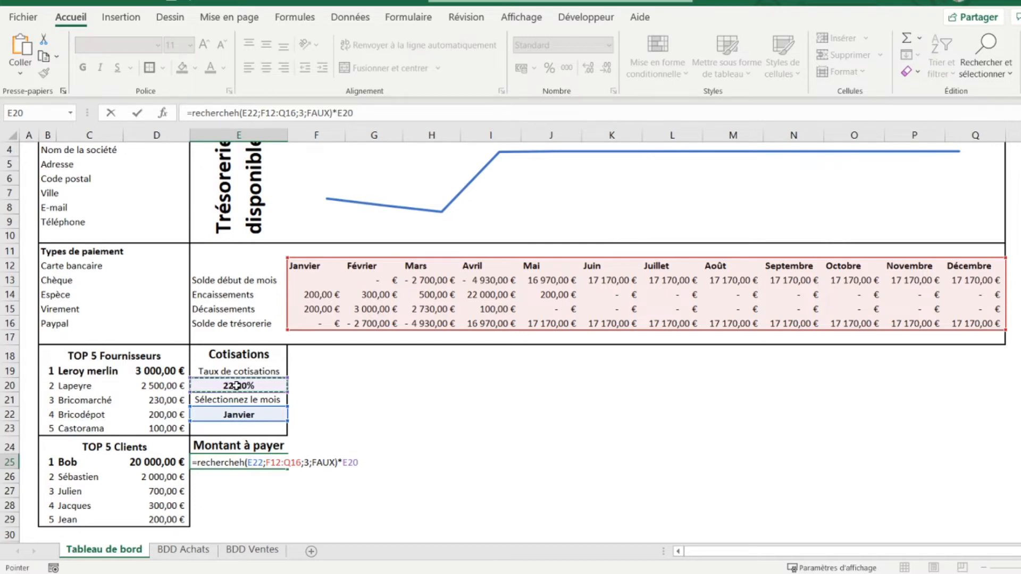
key("Return")
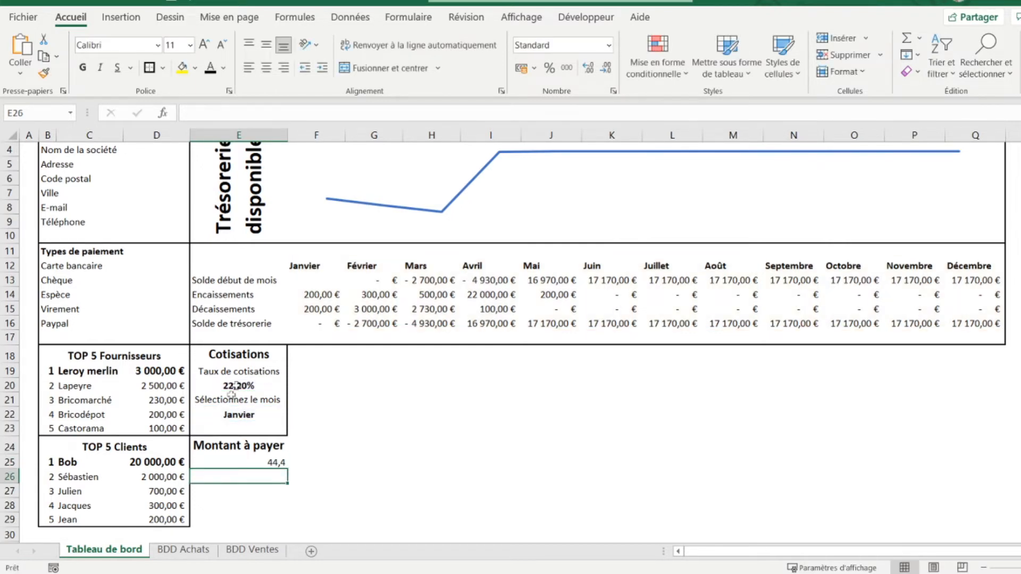
left_click(224, 458)
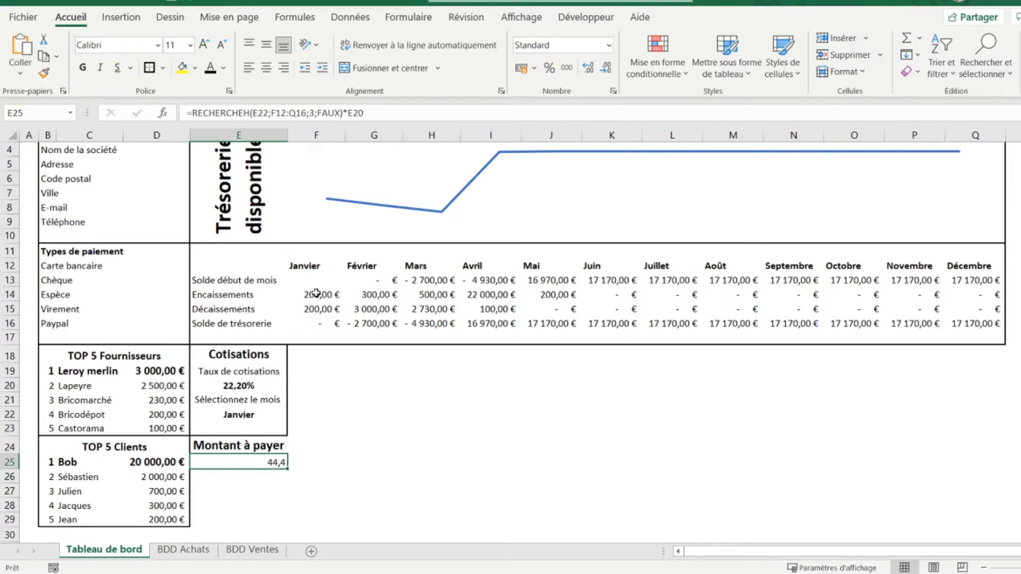
left_click(318, 293)
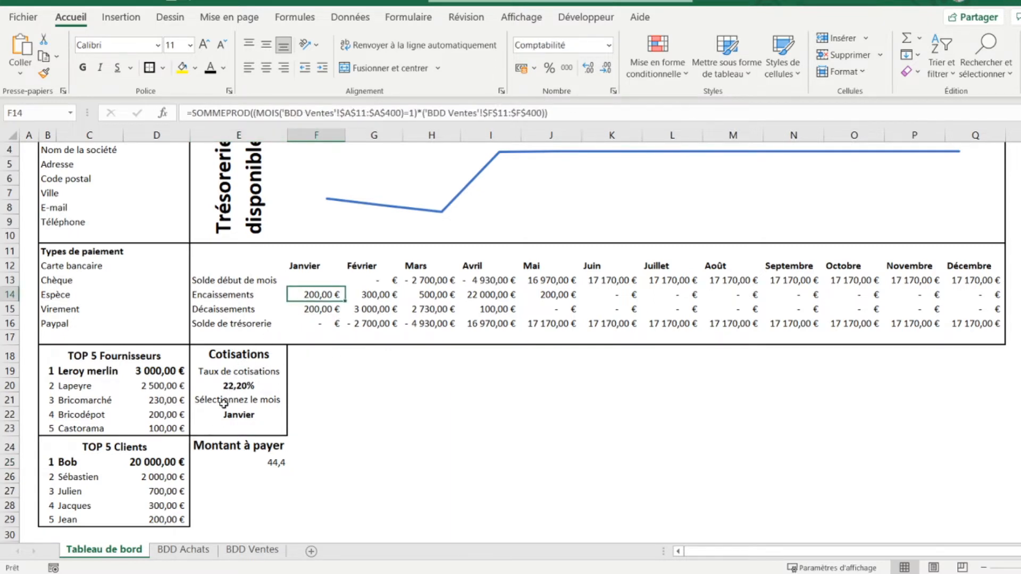
left_click(223, 385)
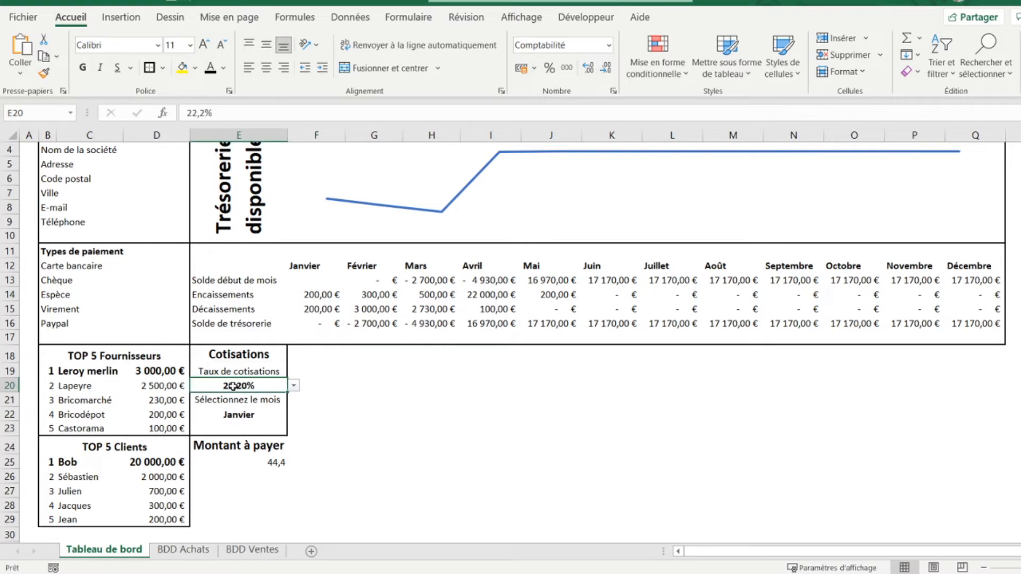
Merge cells E25 to E29 and centre the amount horizontally and vertically
left_click(255, 463)
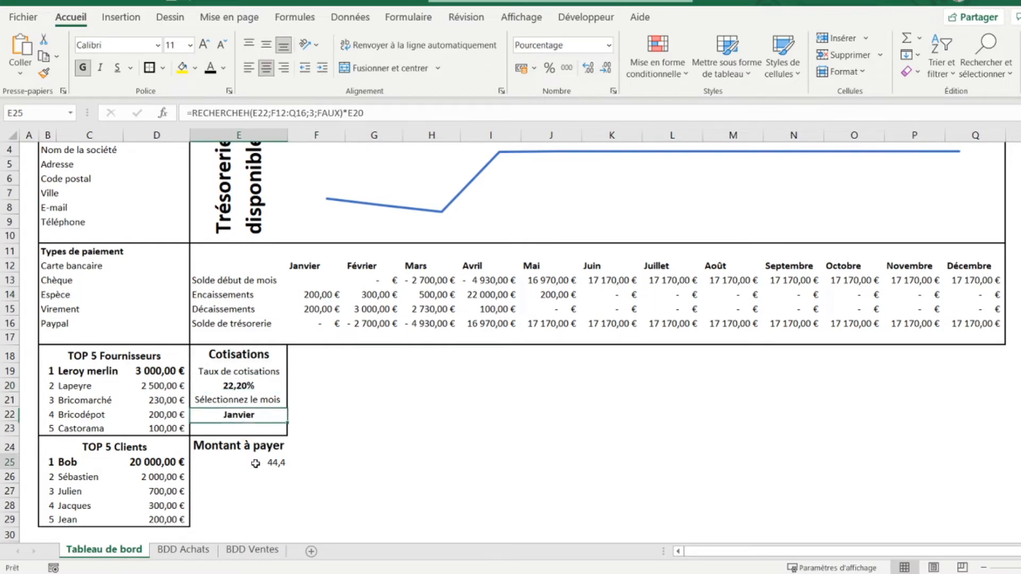
left_click_drag(255, 463, 255, 524)
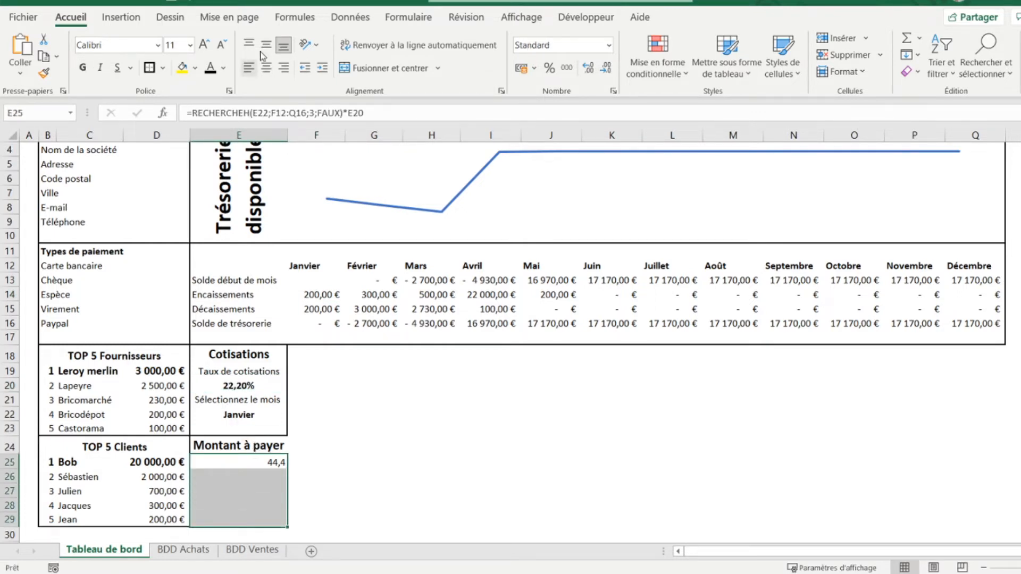
left_click(267, 68)
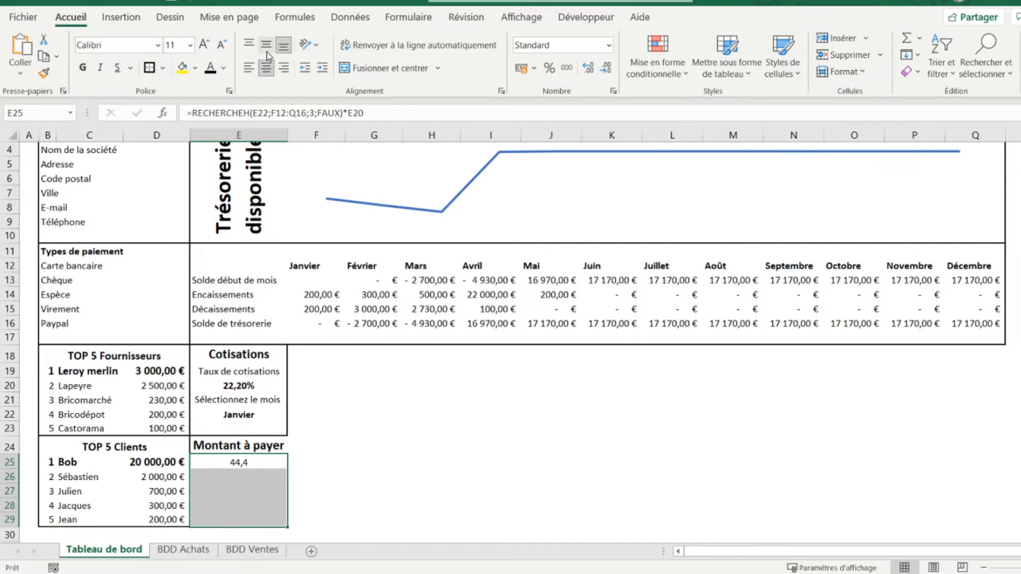
left_click(266, 50)
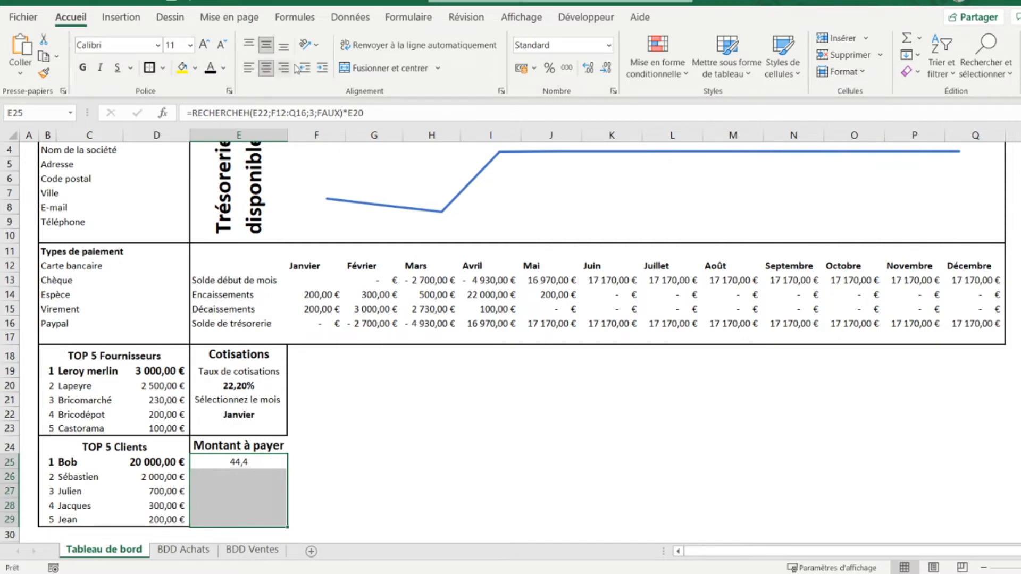
left_click(377, 69)
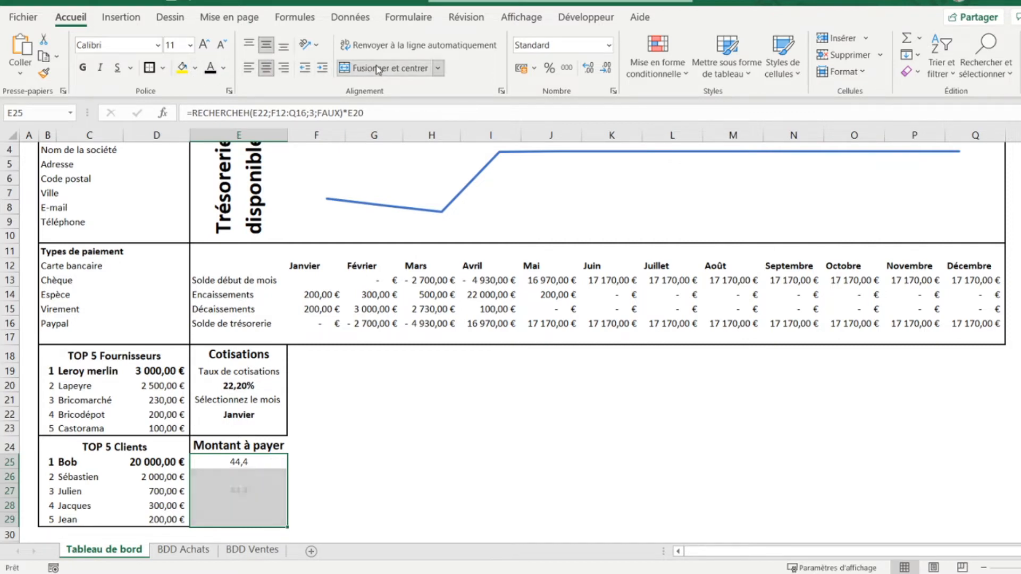
Make the amount in the merged cell E25 bold and enlarge its font size to 24
left_click(84, 68)
left_click(203, 46)
left_click(203, 45)
left_click(203, 46)
left_click(203, 45)
left_click(203, 46)
left_click(203, 45)
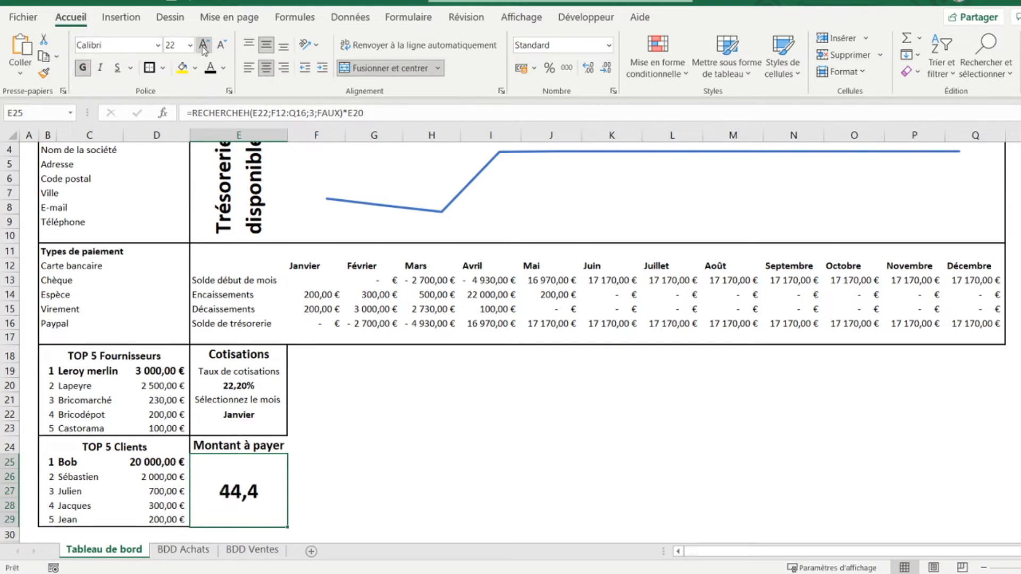
left_click(203, 46)
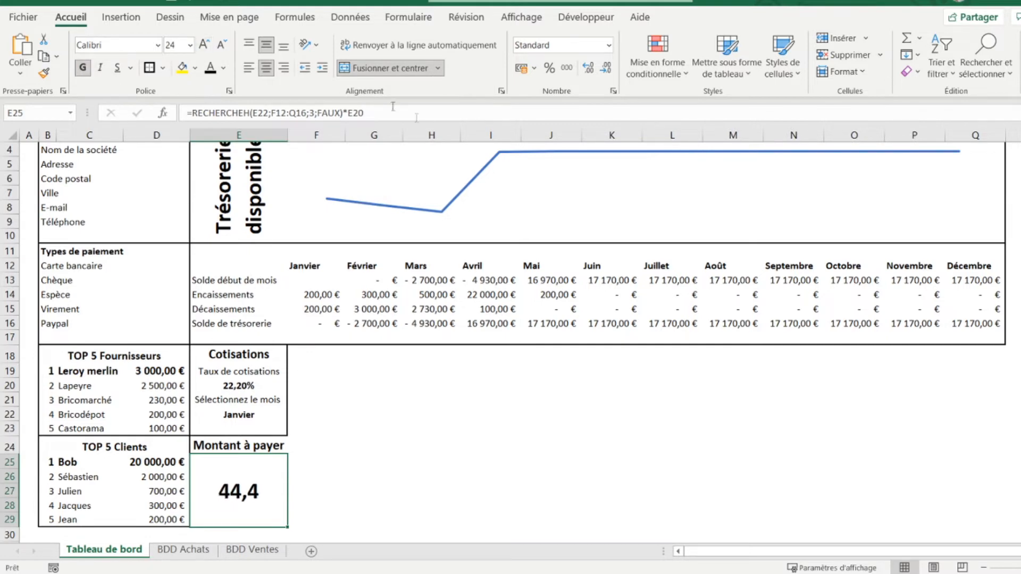
Format the amount as Monétaire with two decimals and the € symbol, and apply a thick outside border around E24 to E29
right_click(254, 490)
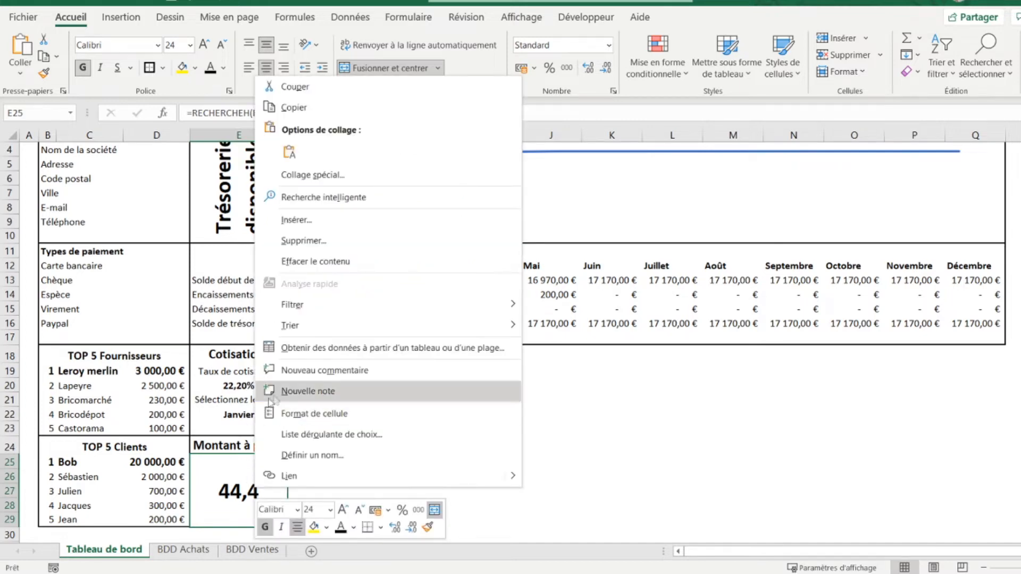
left_click(315, 414)
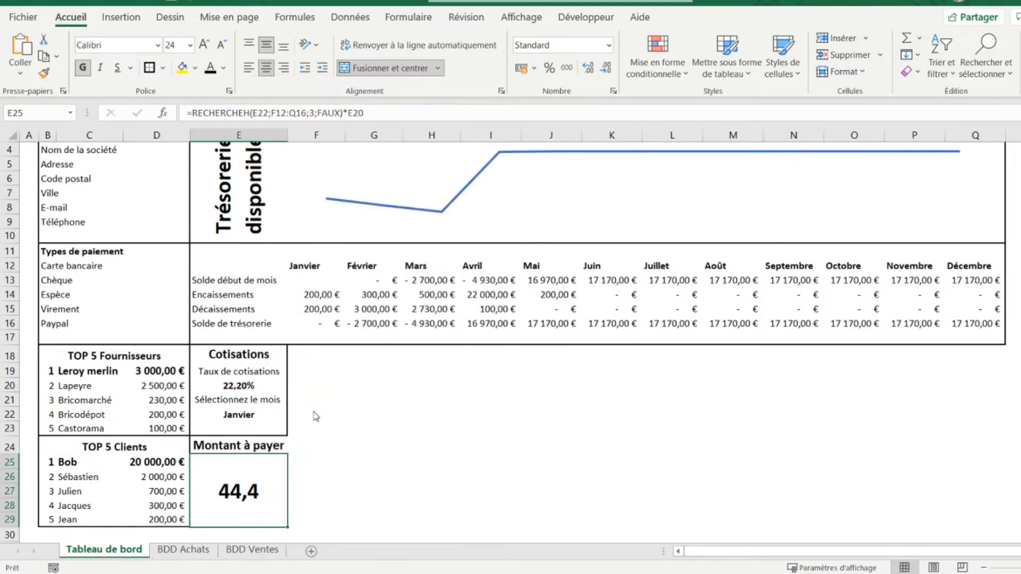
left_click(221, 307)
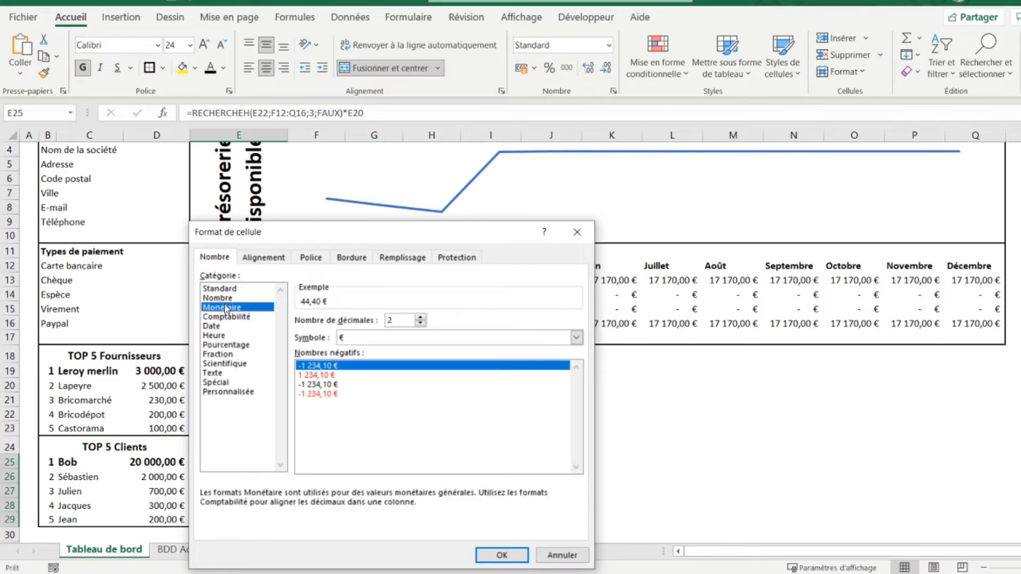
left_click(494, 554)
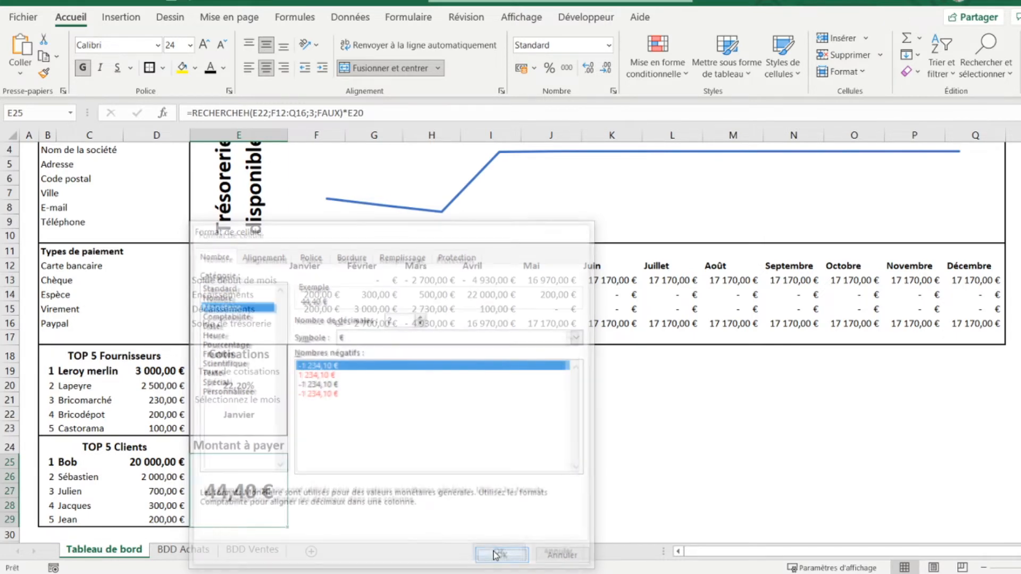
left_click_drag(230, 441, 227, 470)
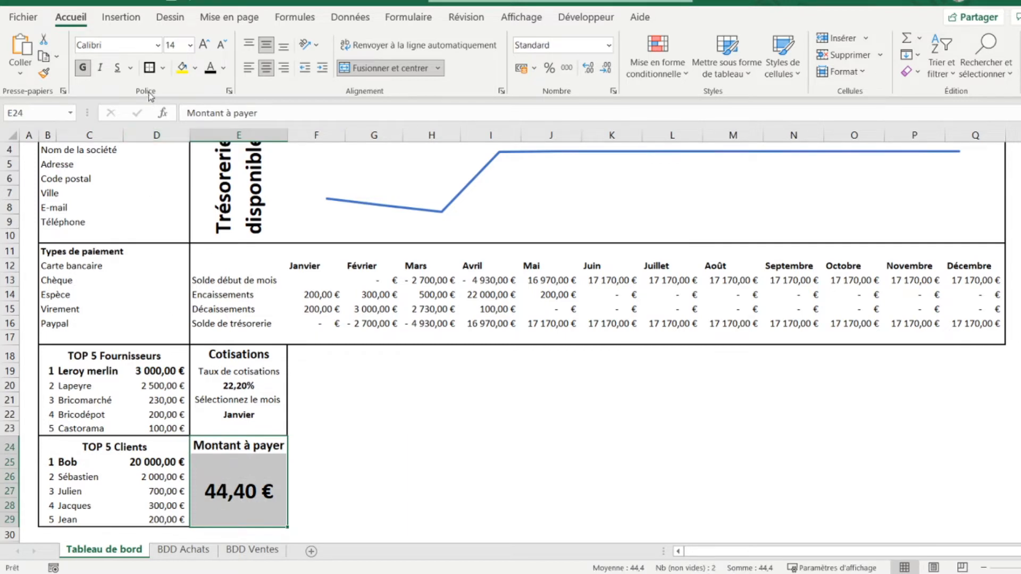
left_click(150, 70)
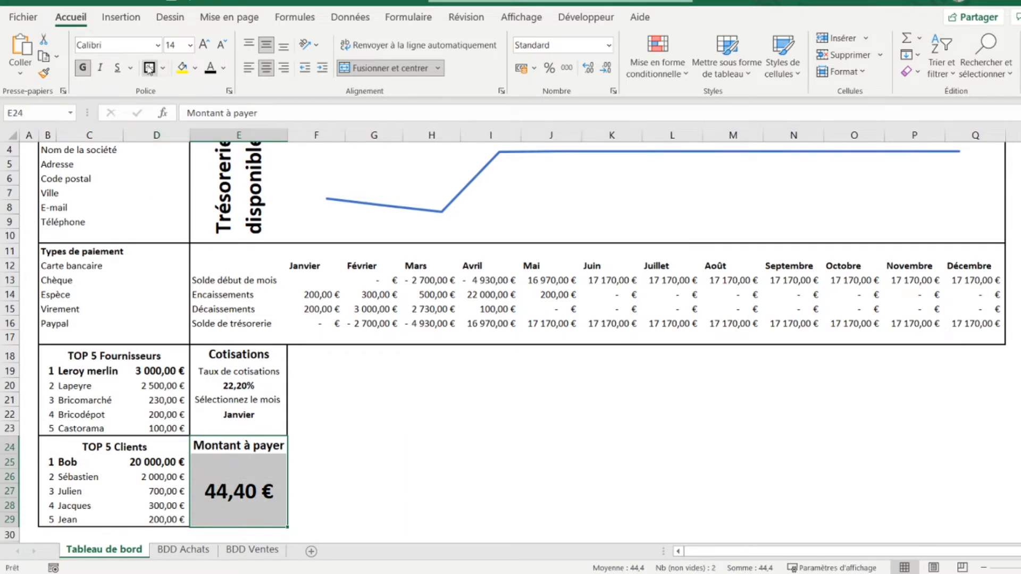
Enter the formula ="Marge brute "&E22 in F18 to title the block with the selected month
left_click(228, 357)
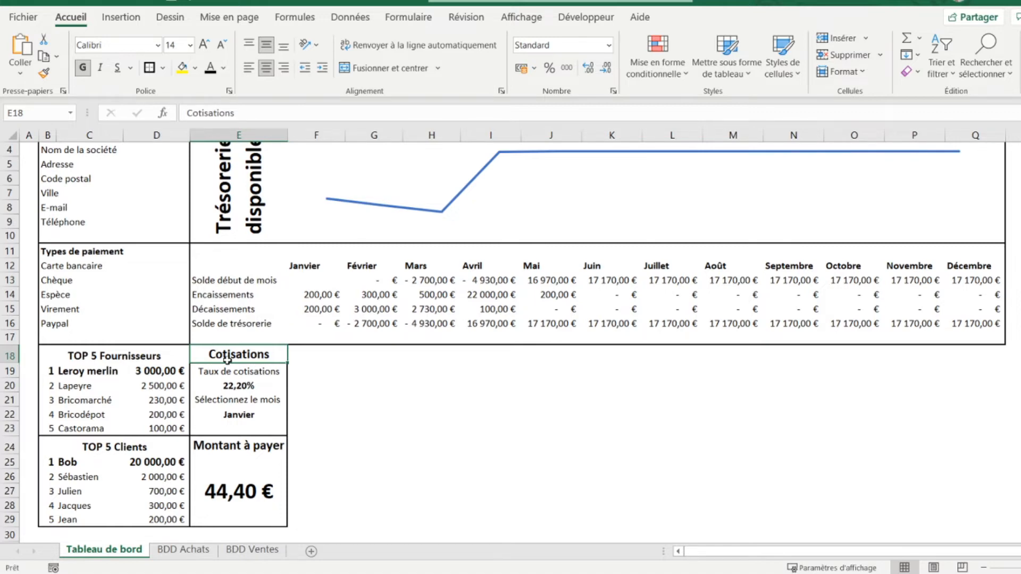
key("Right")
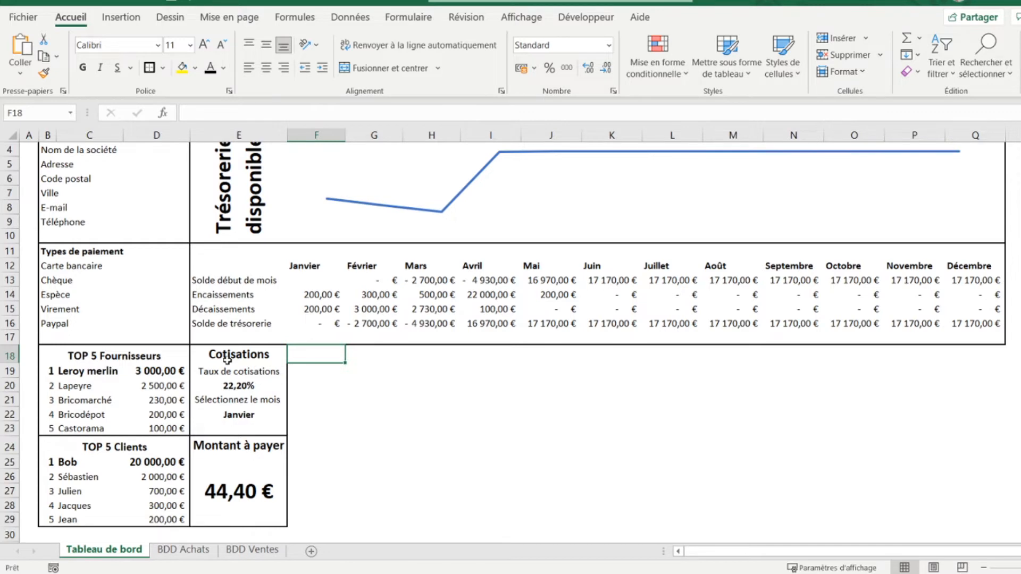
type("=")
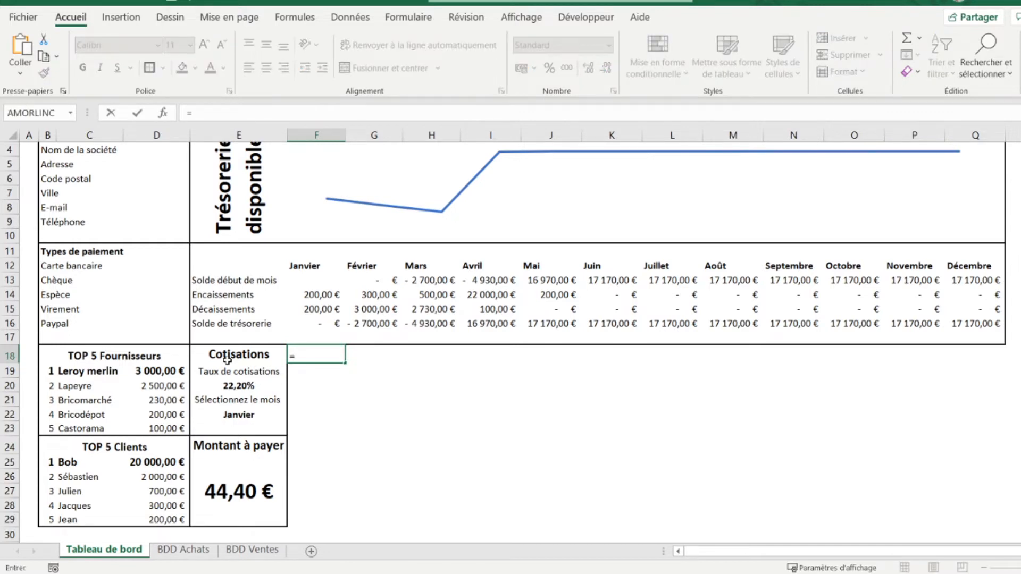
type("\"Marge brute")
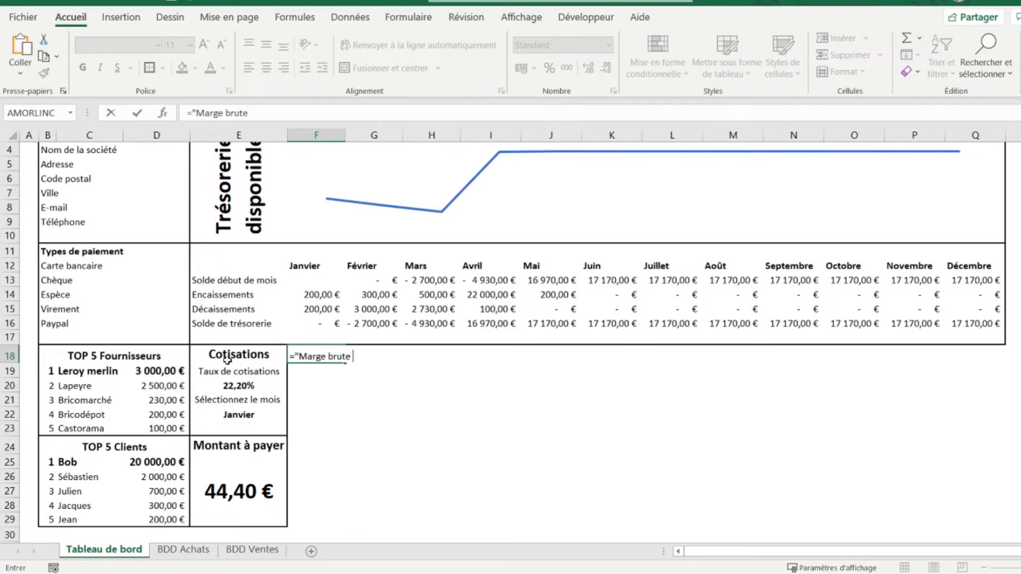
type(" \"&")
left_click(229, 415)
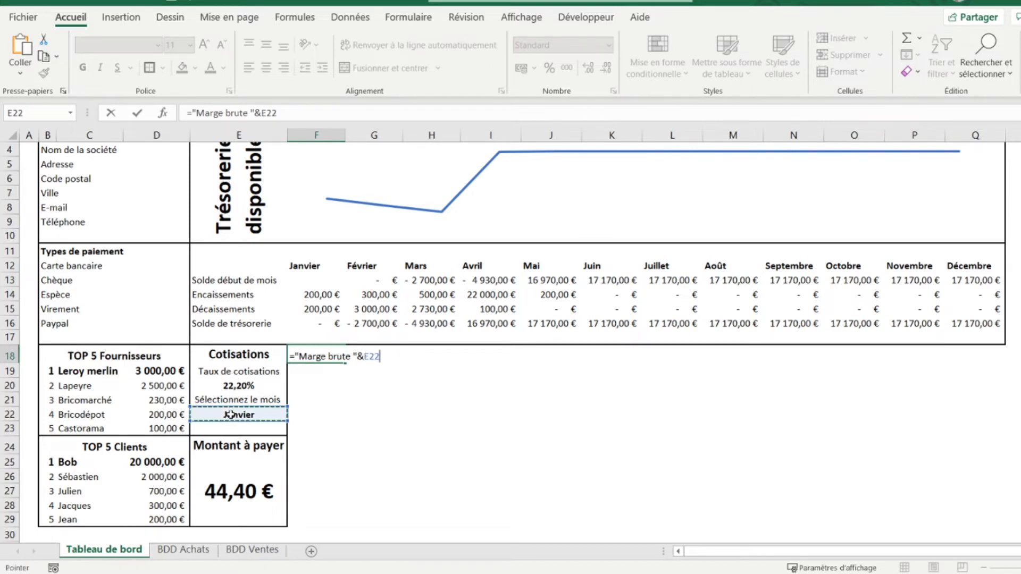
key("Return")
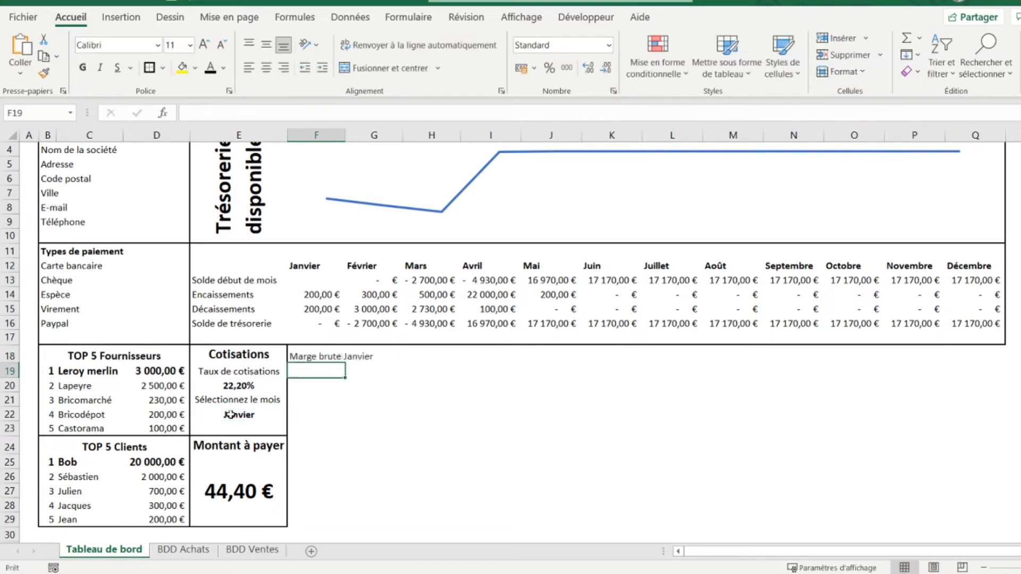
Merge and centre the title across F18 to K18, make it bold and enlarge its font size to 16
left_click(311, 355)
left_click_drag(310, 355, 588, 353)
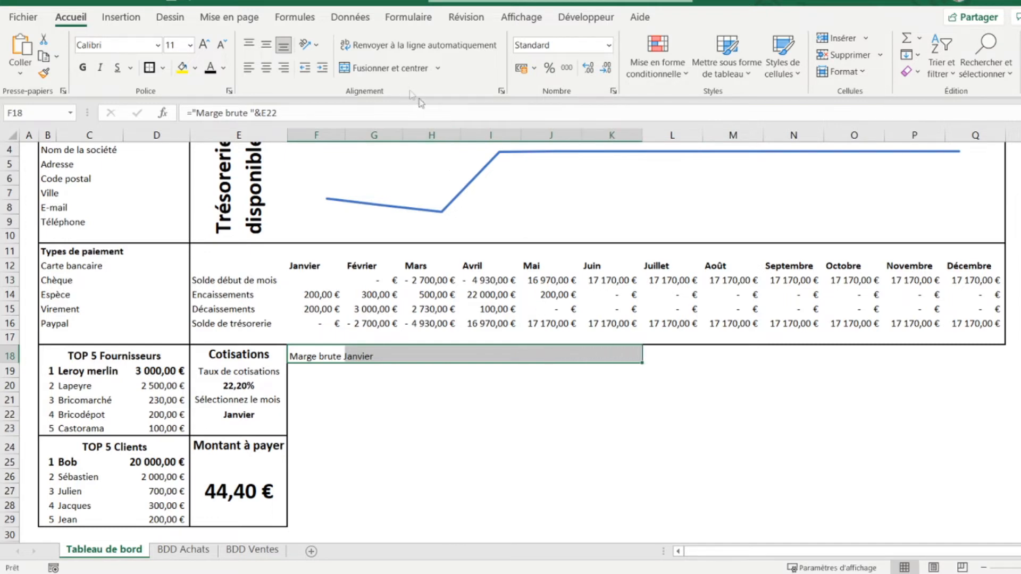
left_click(387, 66)
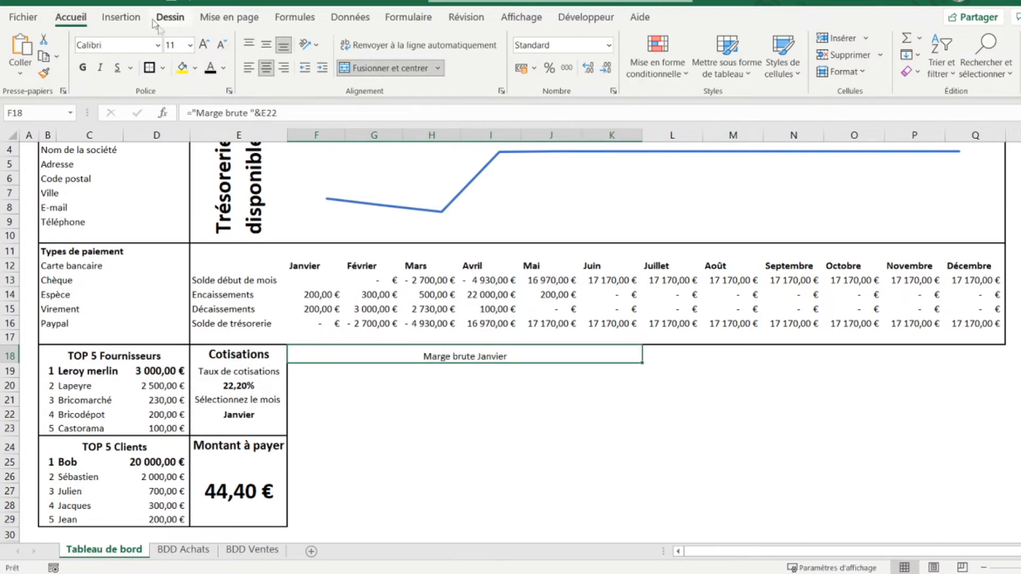
left_click(83, 73)
left_click(203, 47)
left_click(202, 47)
left_click(202, 49)
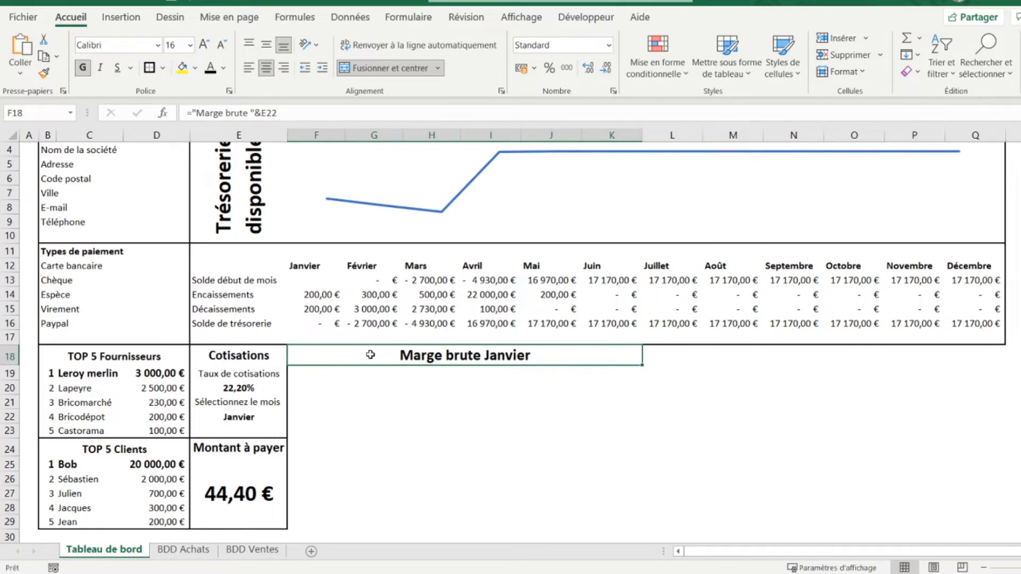
Test the title by switching the month in E22 to Février and back to Janvier
left_click(235, 419)
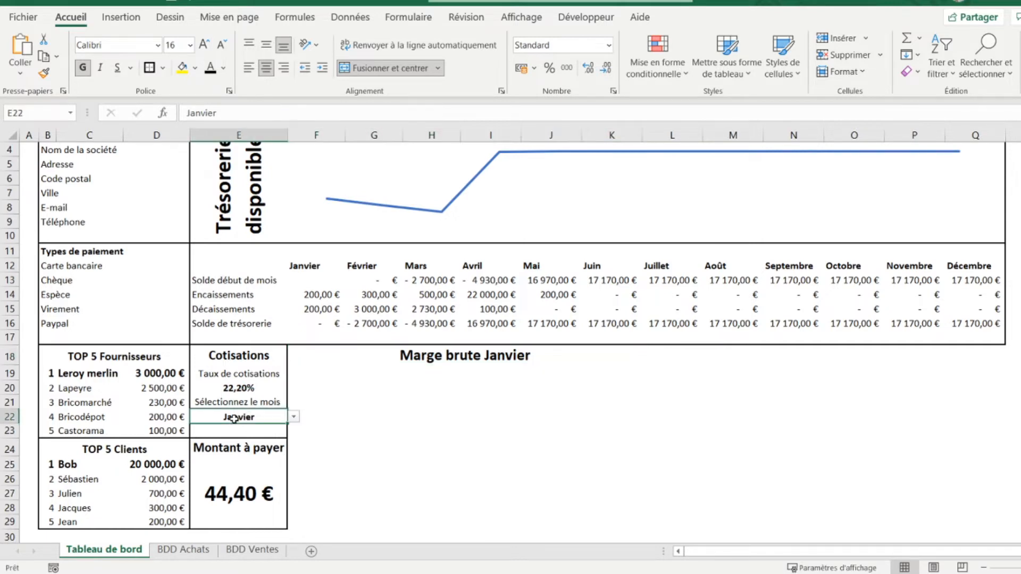
left_click(293, 418)
left_click(243, 435)
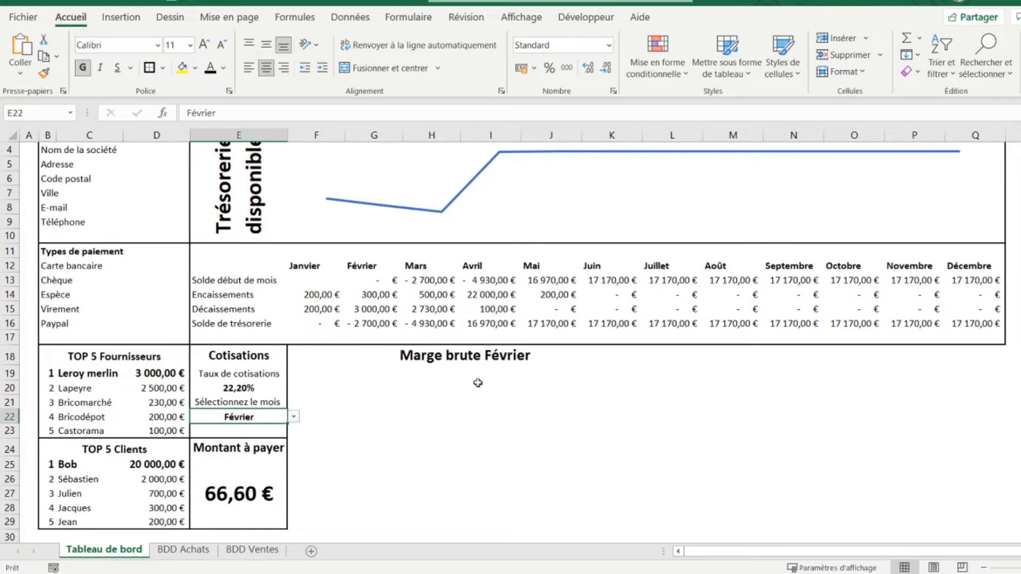
left_click(295, 418)
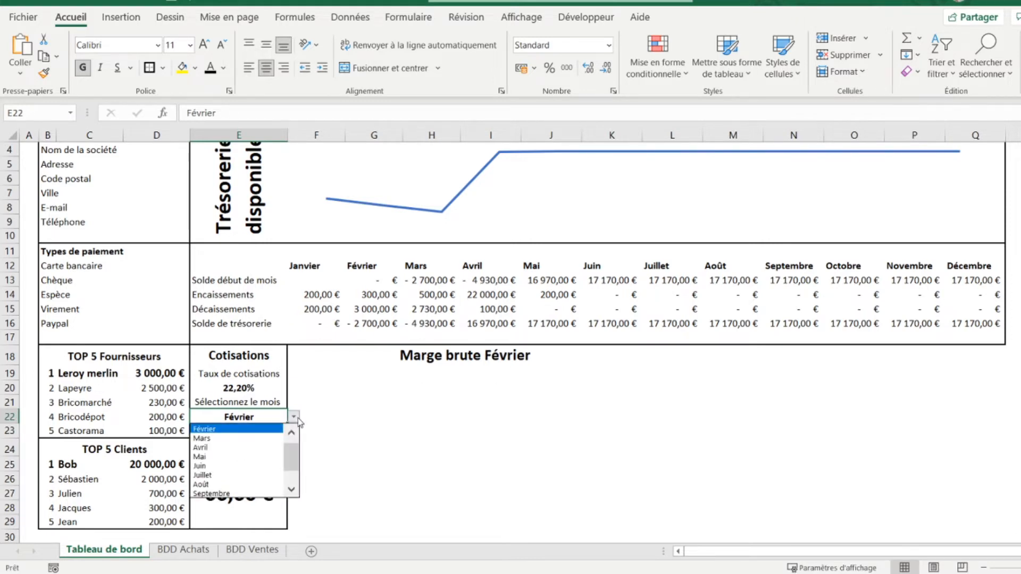
left_click(285, 432)
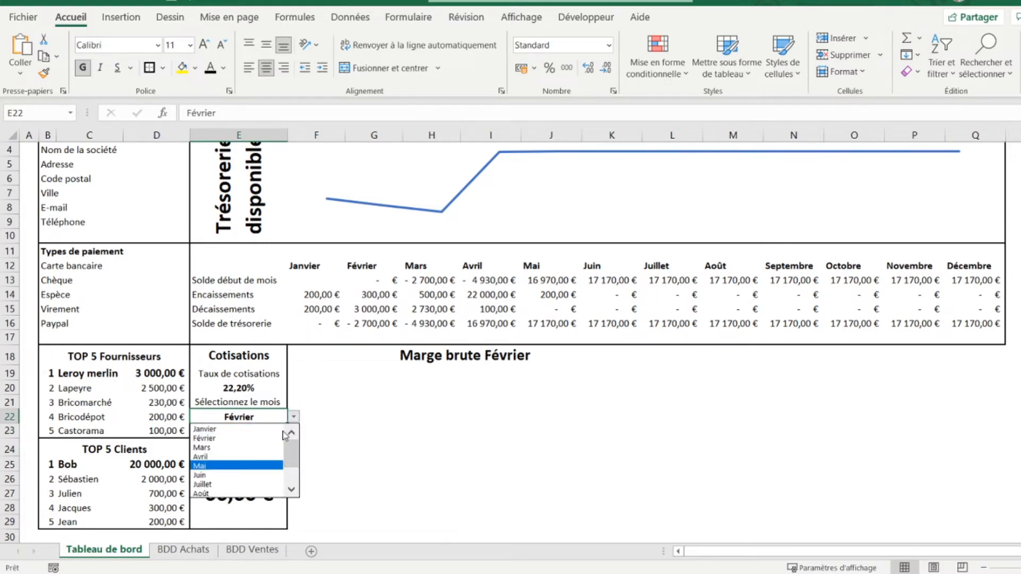
left_click(268, 429)
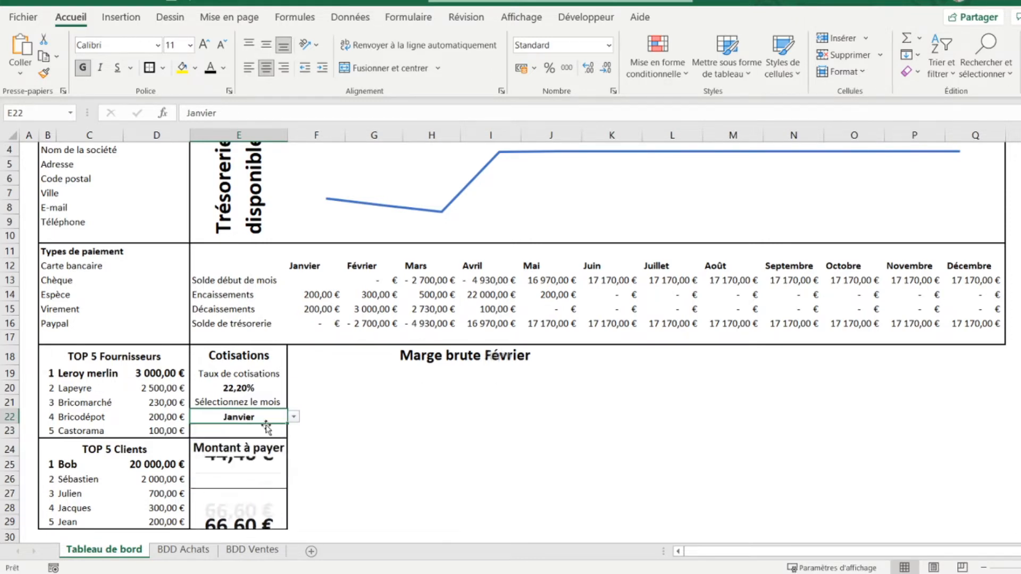
Apply an outside border around the merged Marge brute title in F18 to K18
left_click(438, 364)
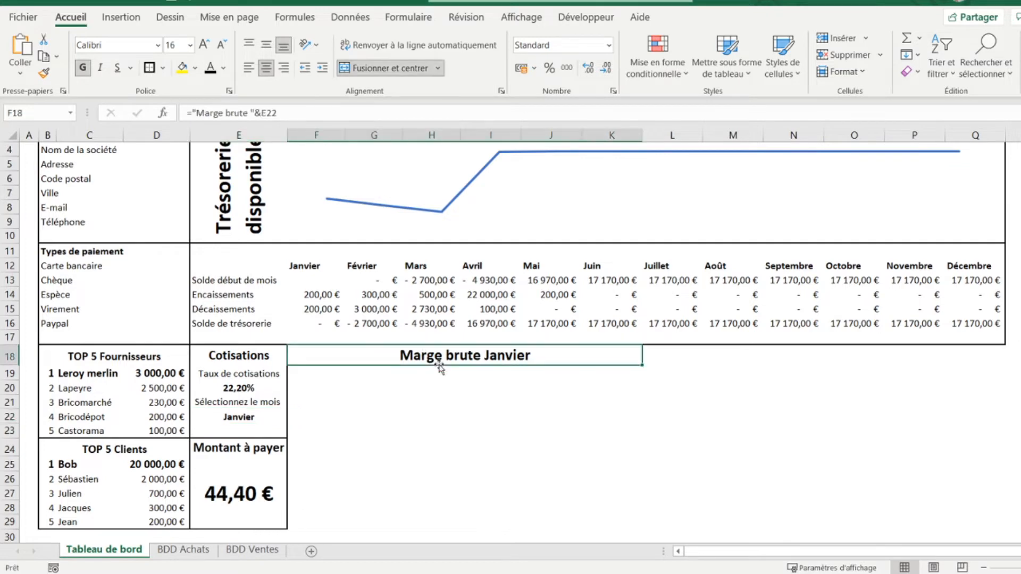
left_click(352, 372)
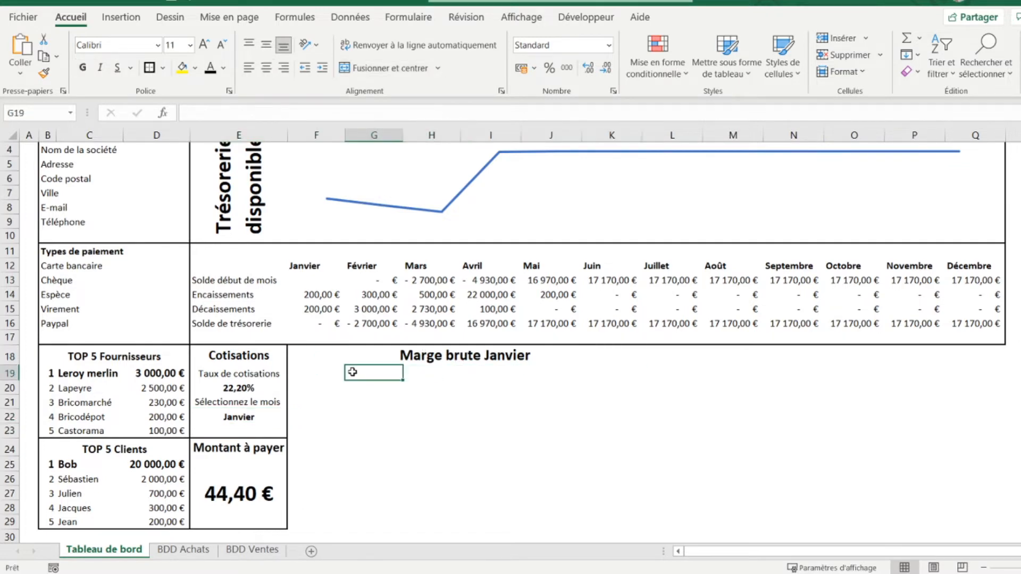
left_click(300, 353)
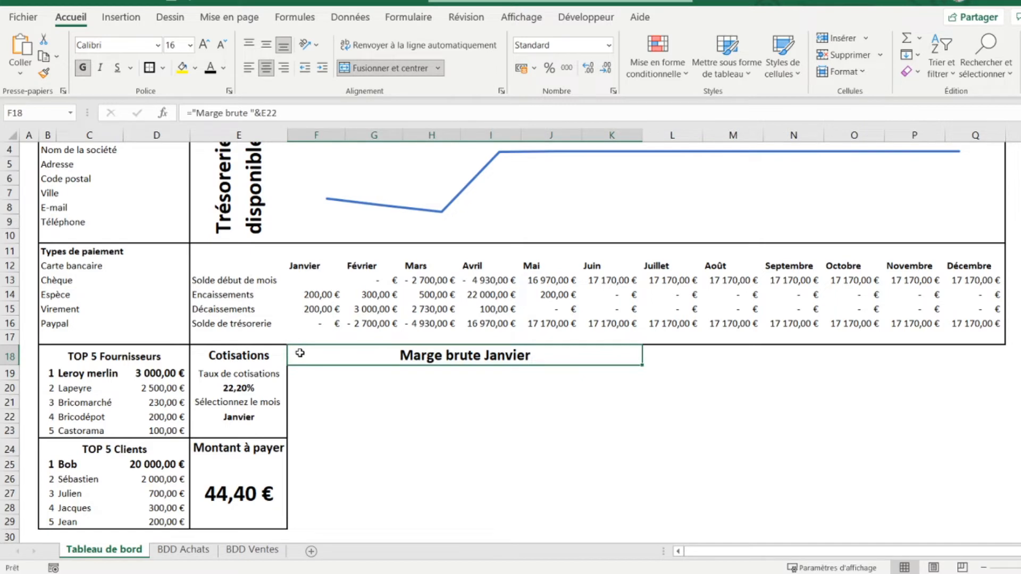
left_click(150, 68)
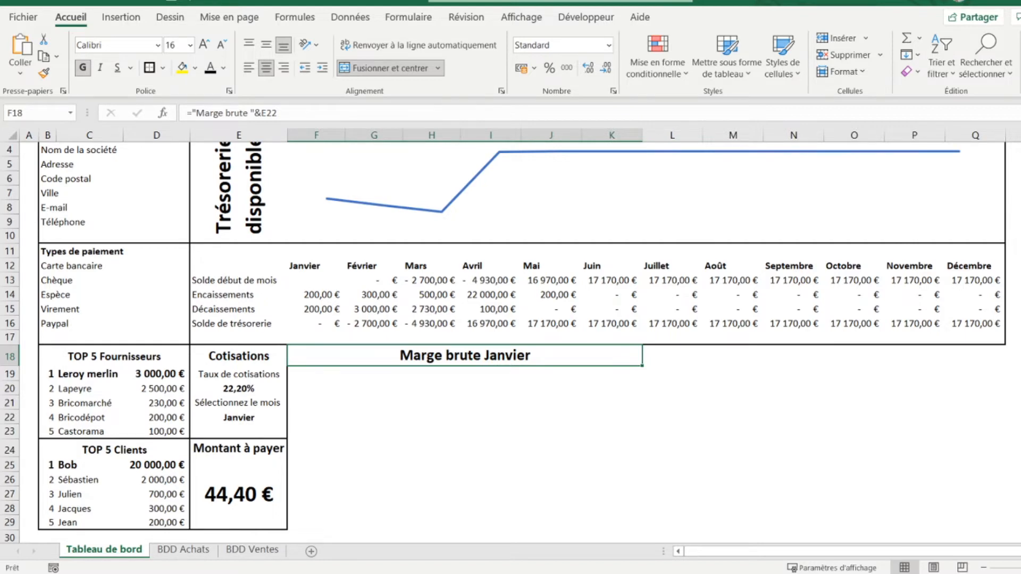
Start the gross margin formula in F19 with =RECHERCHEH(E22;F12:Q16;3;FAUX) to look up the selected month's Encaissements
left_click(359, 378)
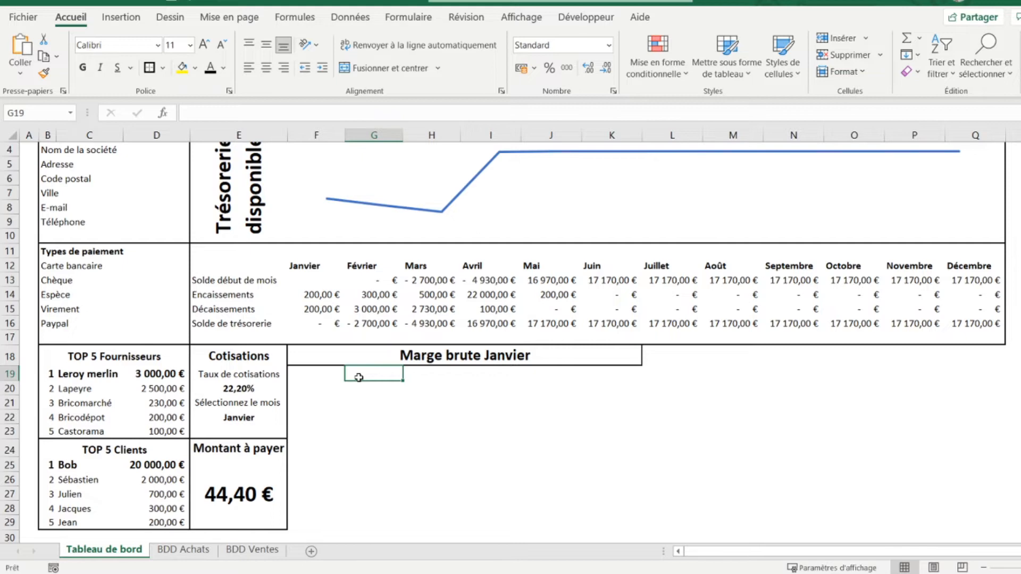
key("Left")
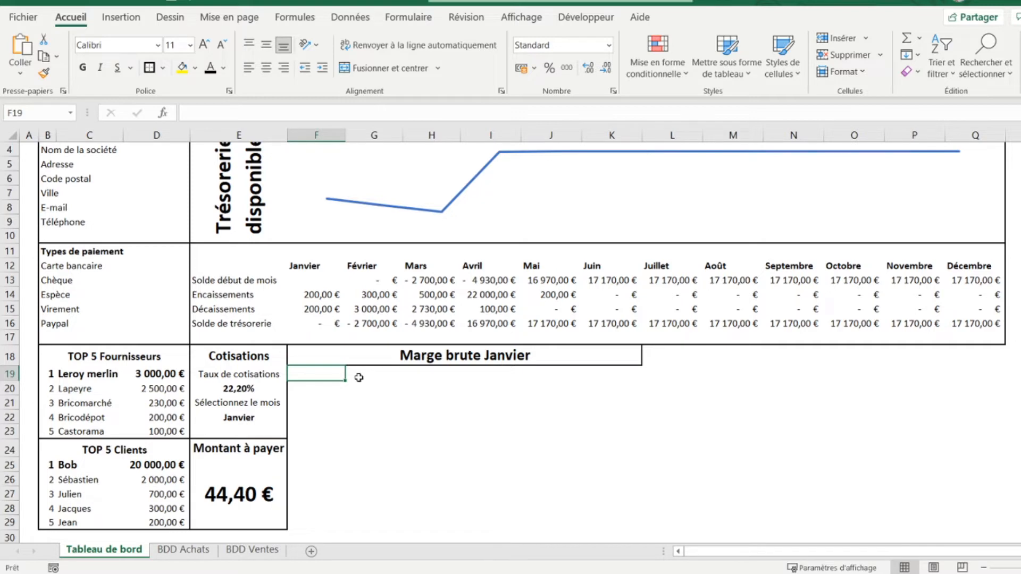
type("=rechercheh")
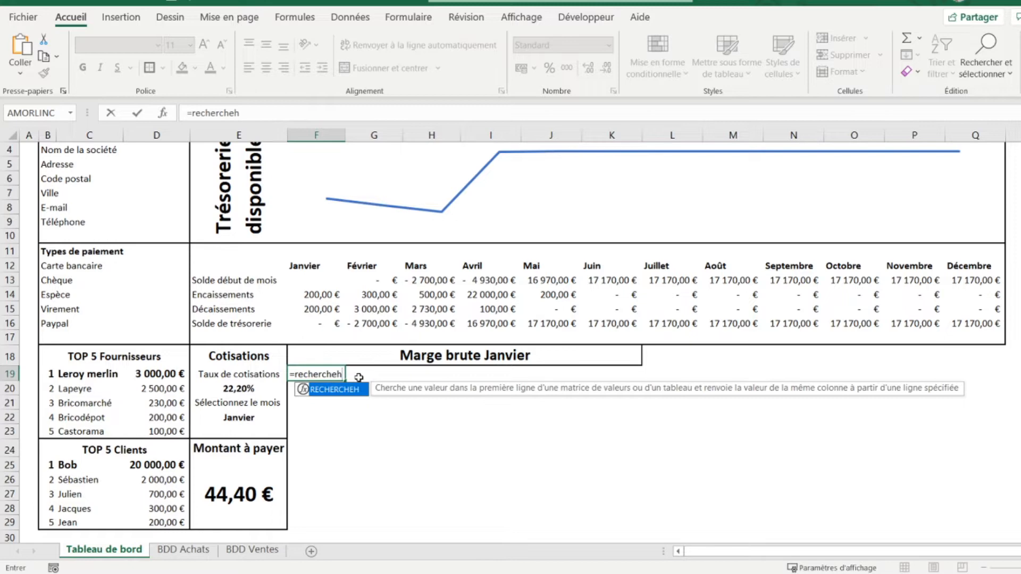
type("(")
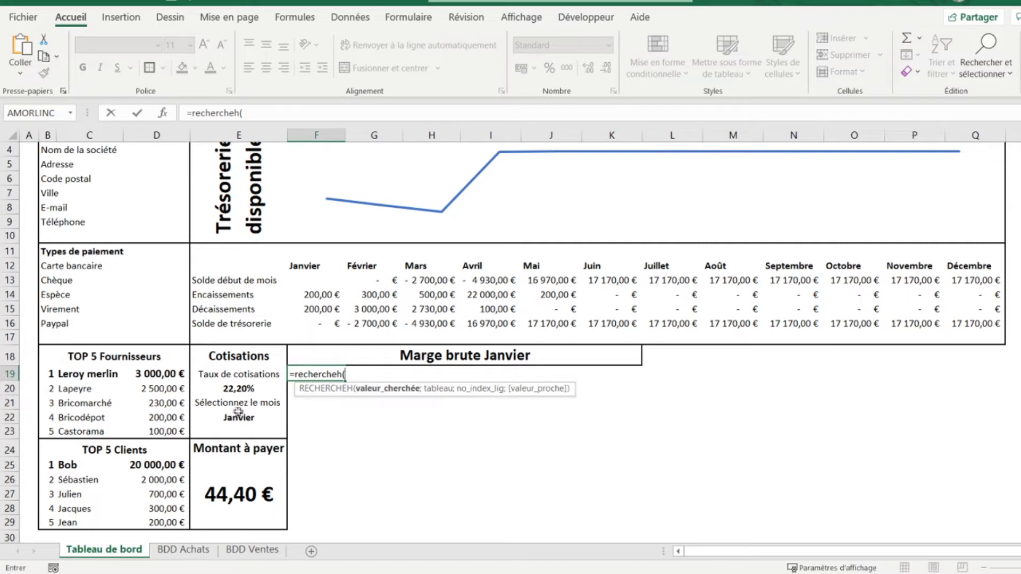
left_click(221, 419)
type(";")
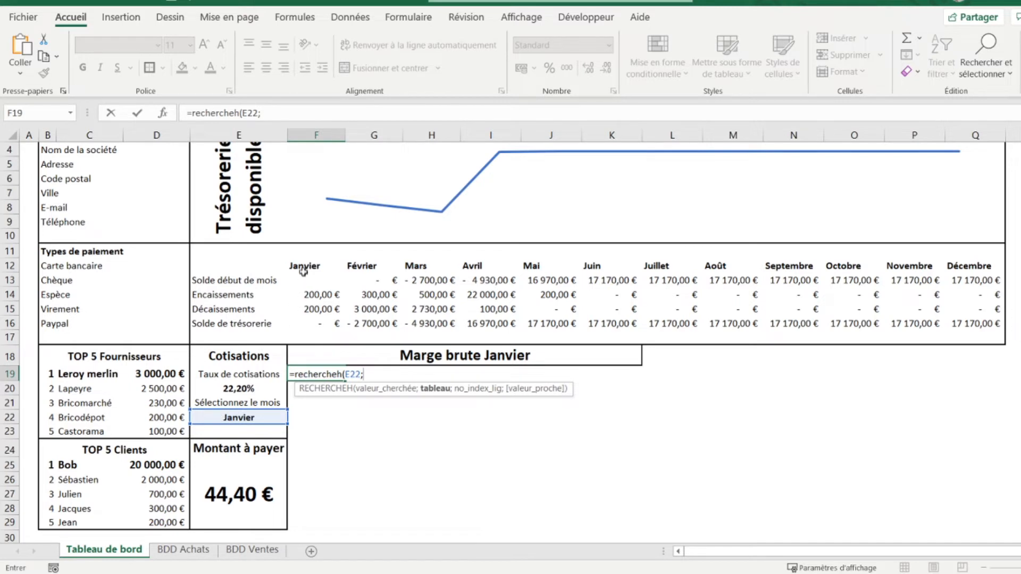
left_click_drag(299, 265, 959, 321)
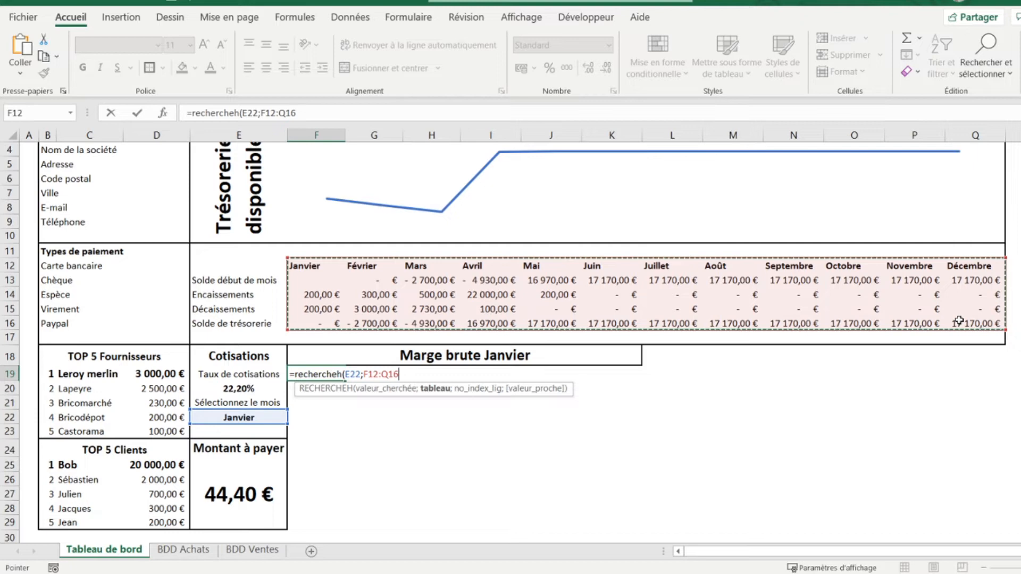
type(";")
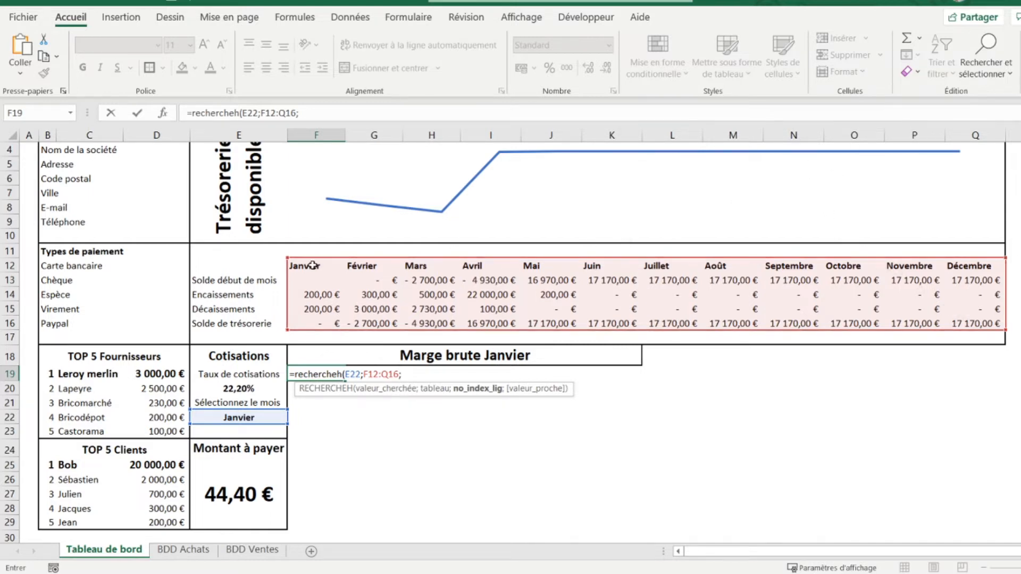
type("3;")
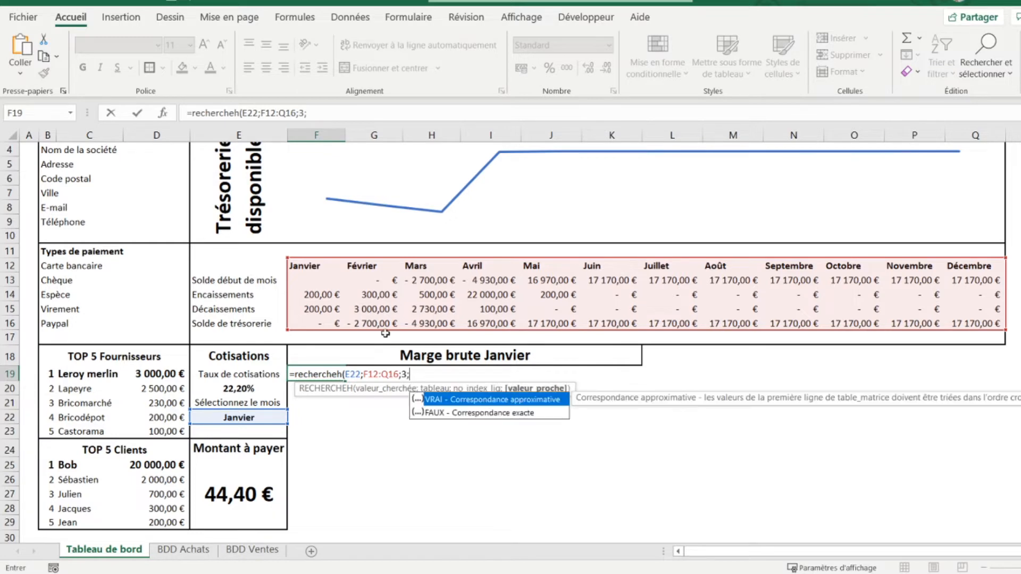
double_click(441, 412)
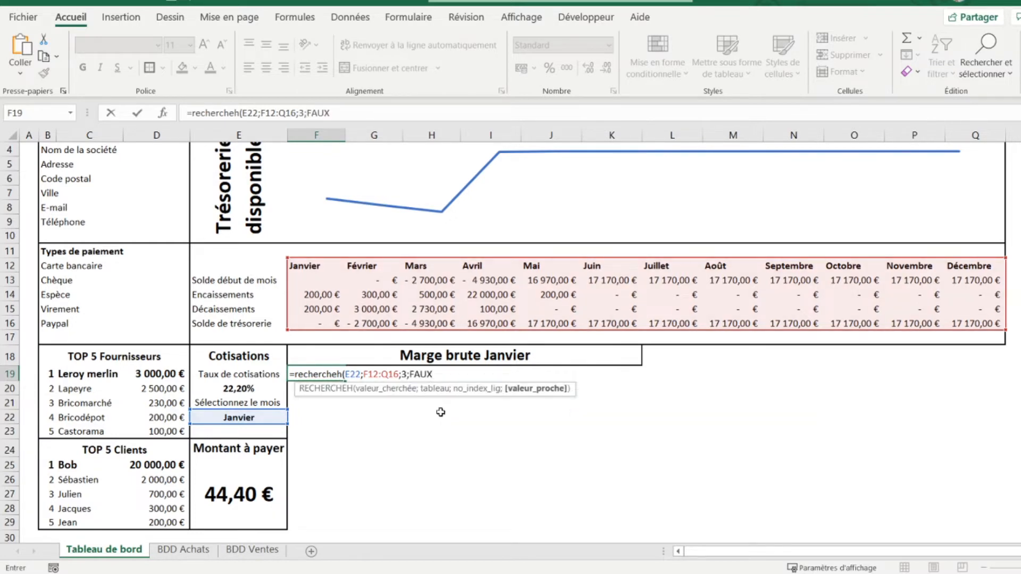
type(")")
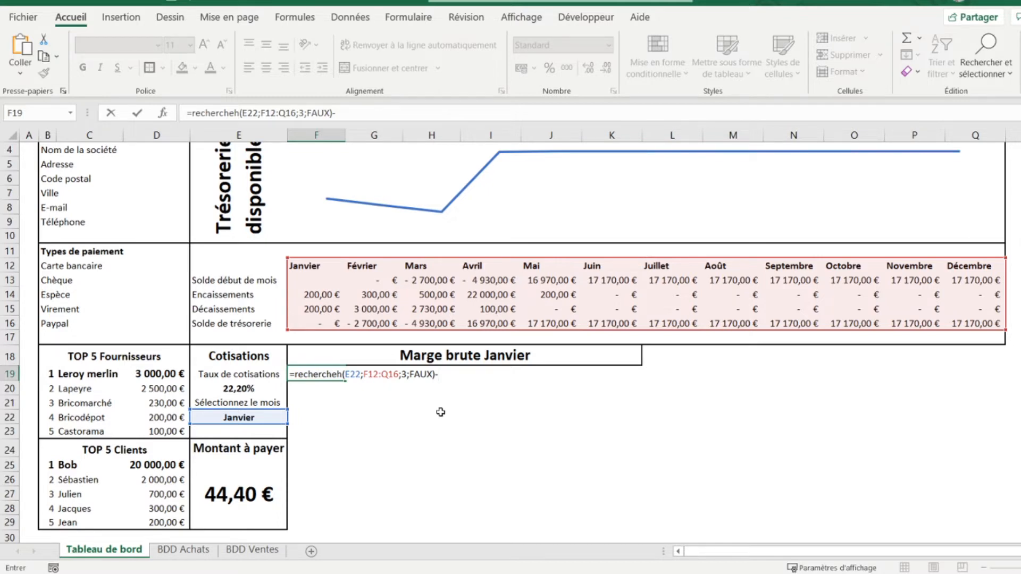
Complete the F19 formula by subtracting RECHERCHEH(E22;F12:Q16;4;FAUX), the selected month's Décaissements
type("-recherche")
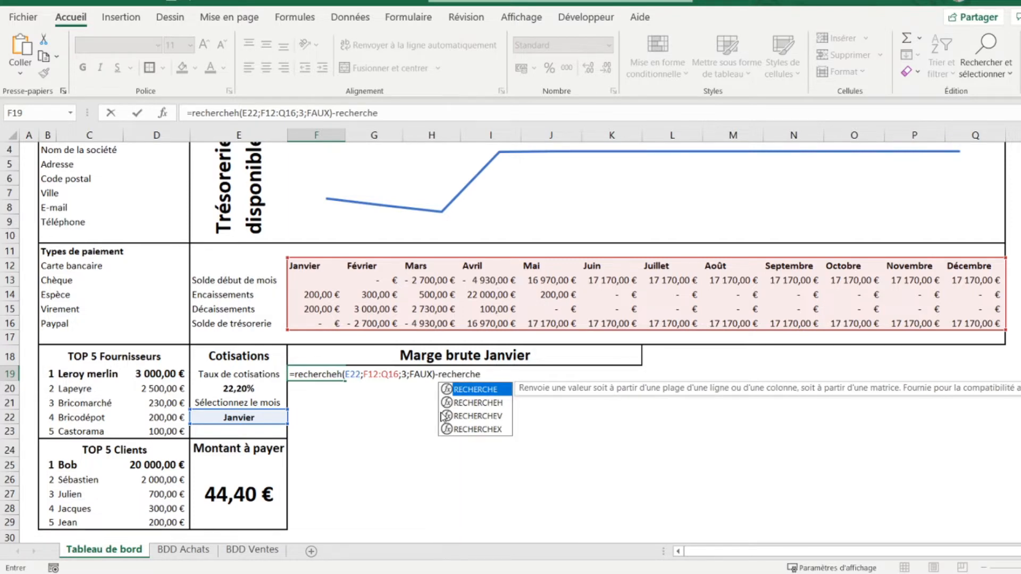
type("hh")
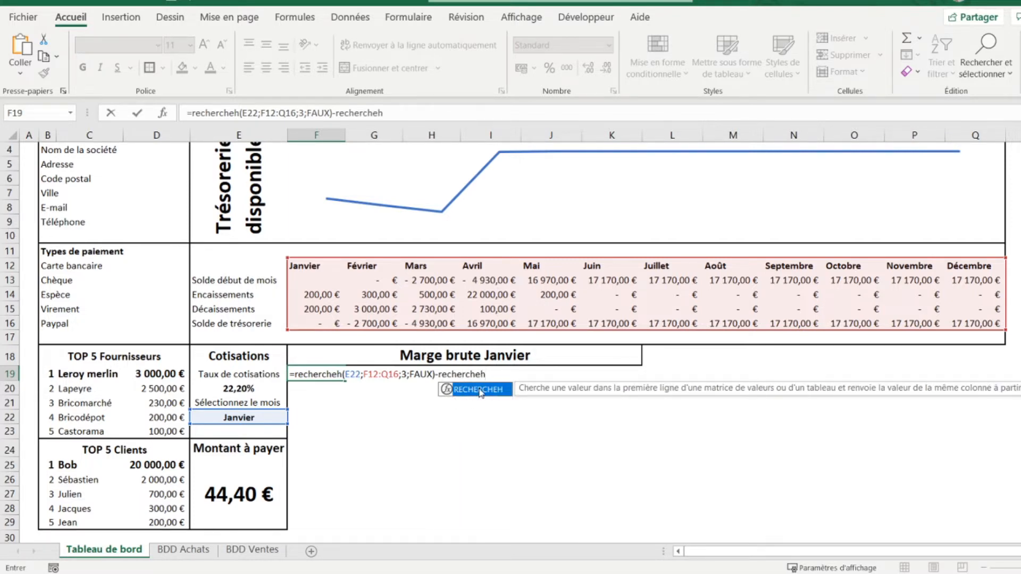
double_click(477, 389)
type("((")
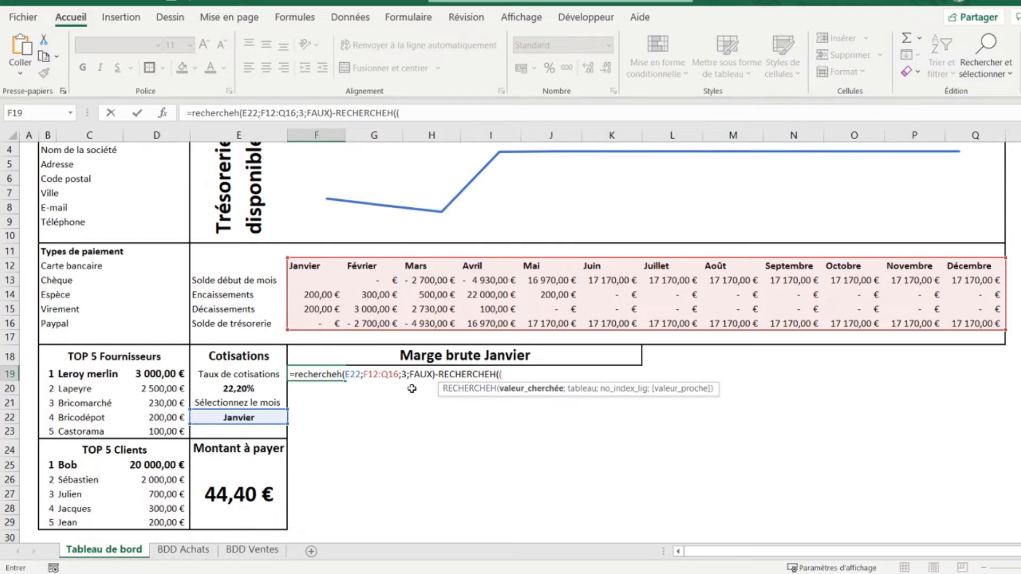
key("BackSpace")
left_click(236, 416)
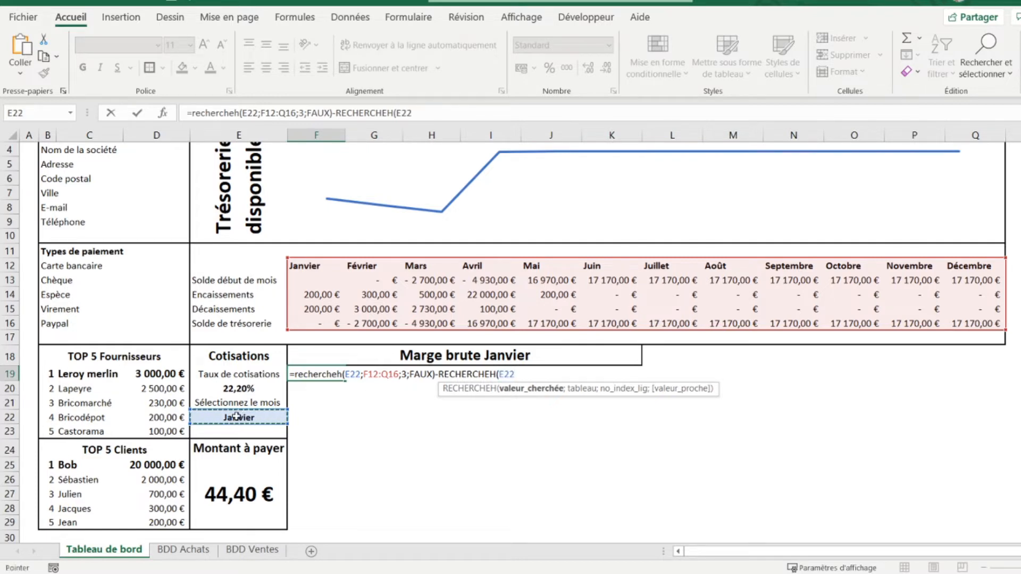
type(";")
left_click_drag(299, 265, 955, 324)
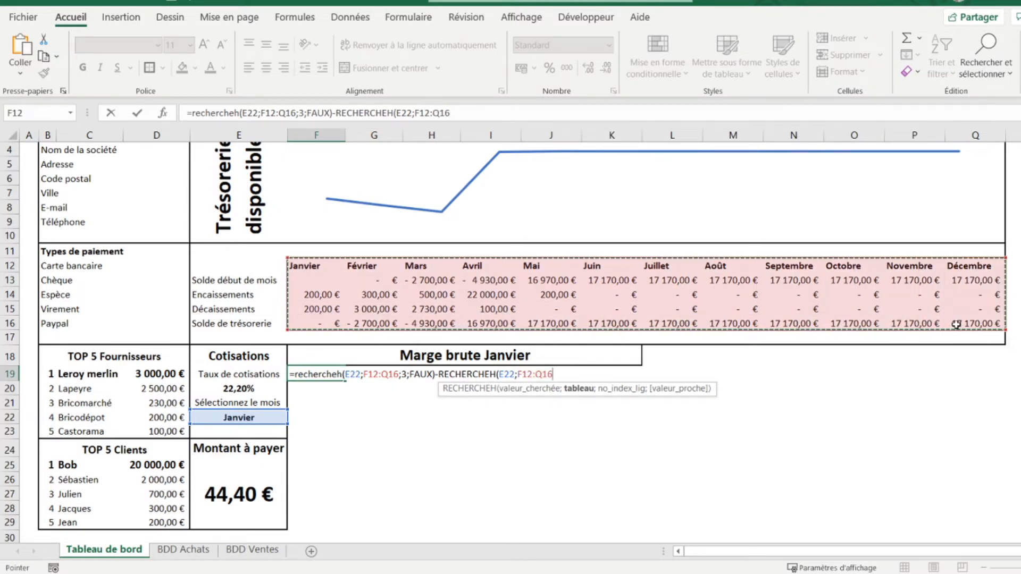
type(";")
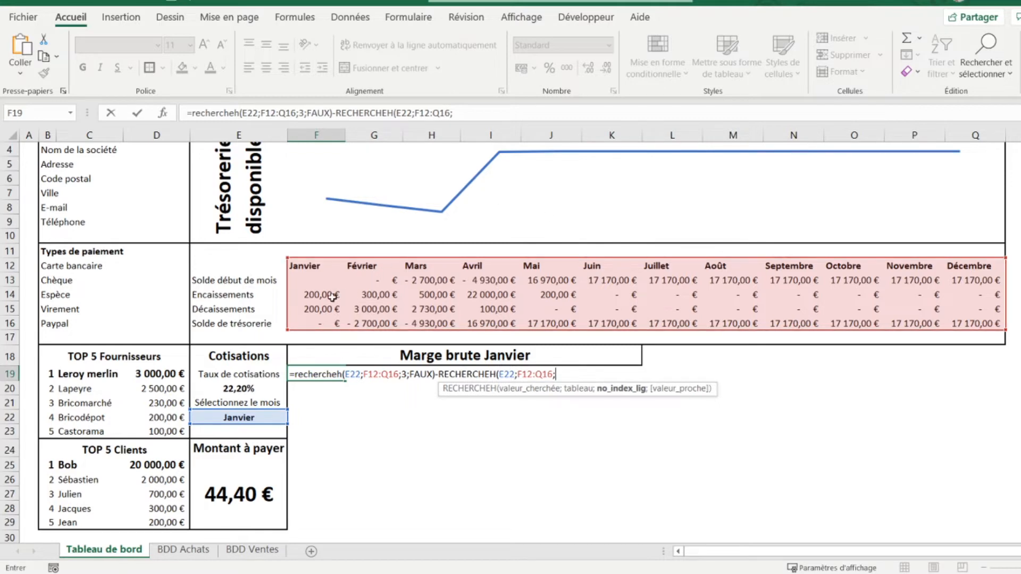
type("4")
type(";FAUX")
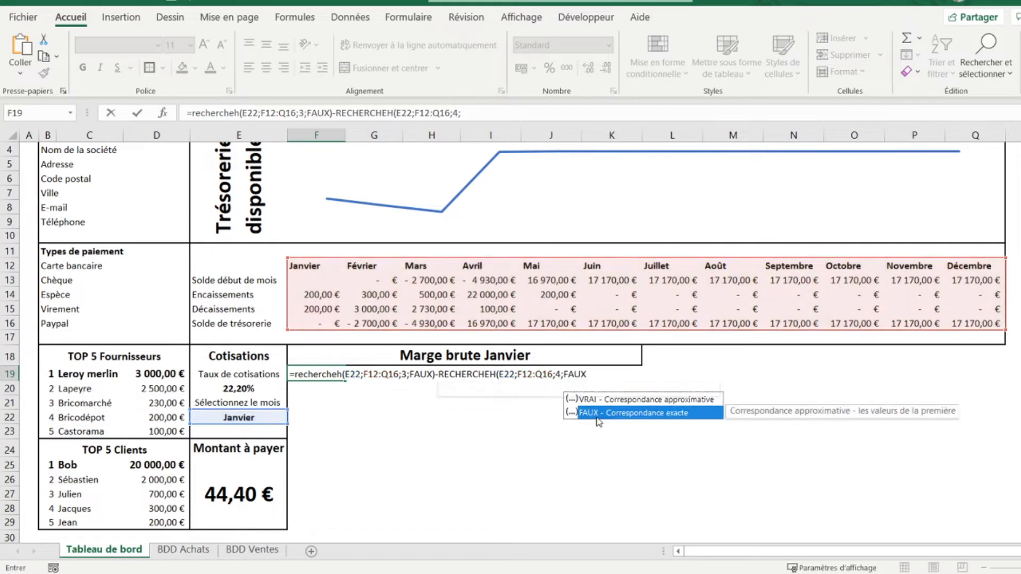
double_click(597, 415)
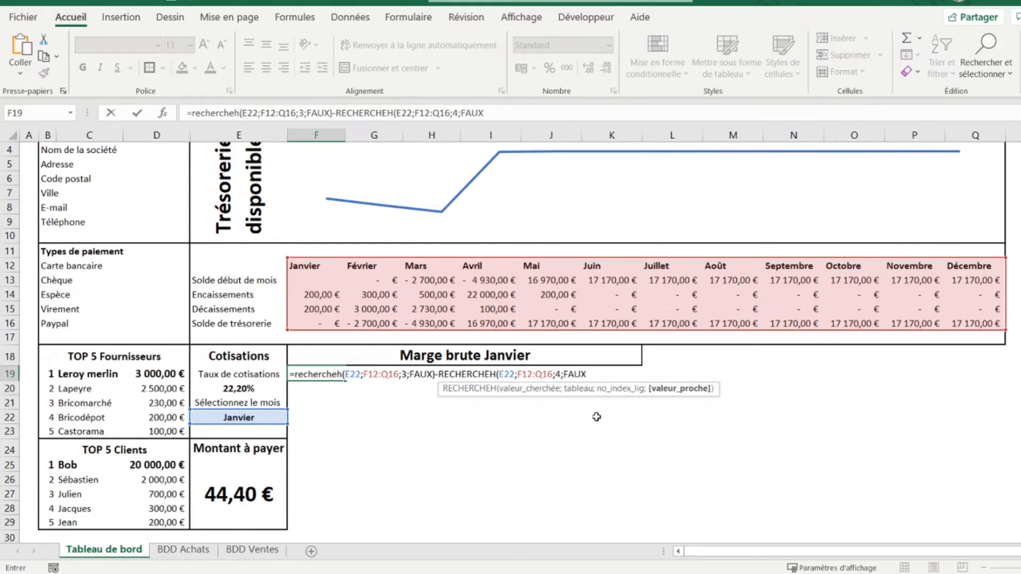
type(")")
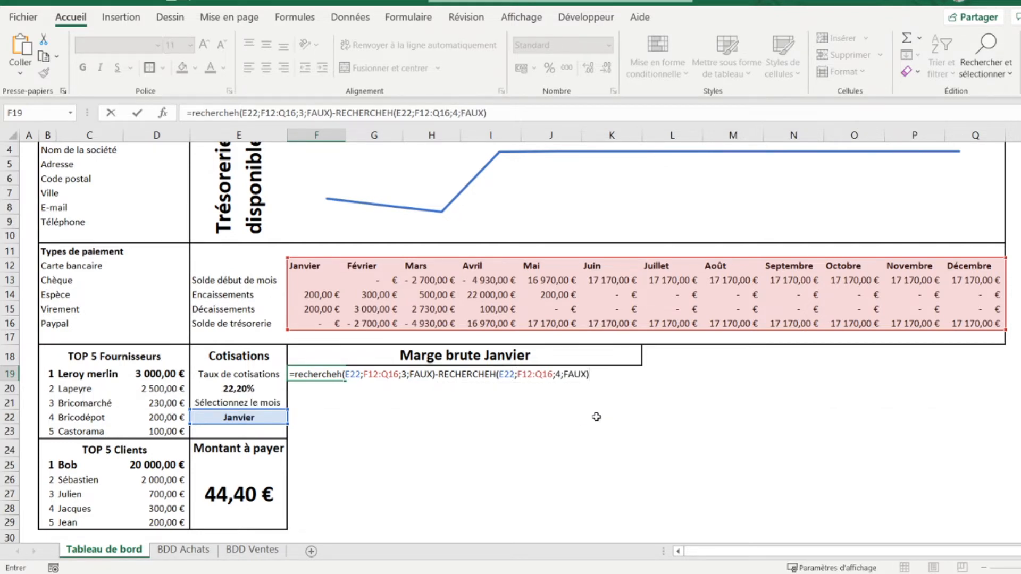
key("Return")
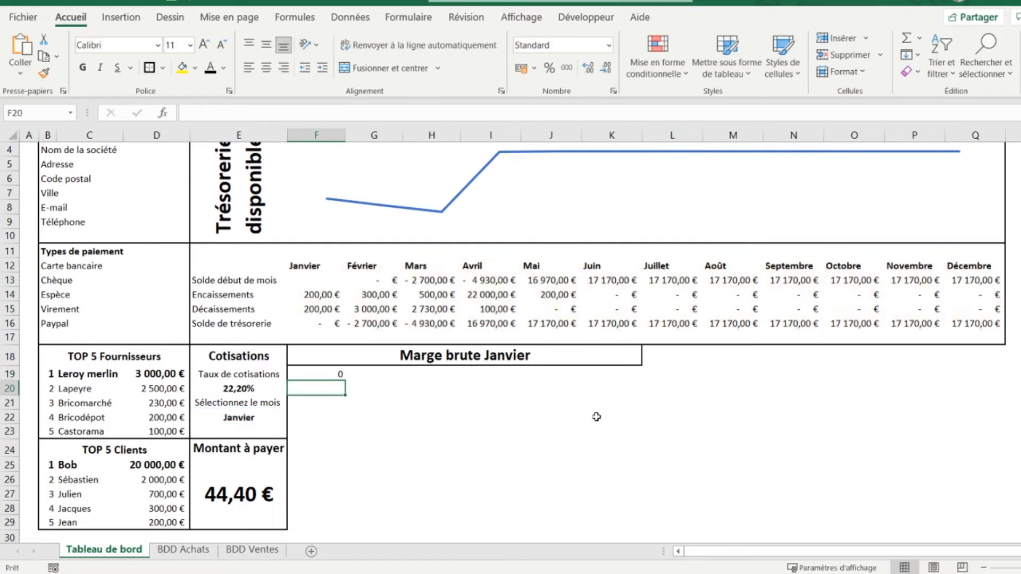
Check the F19 margin against the Janvier figures and test it by switching the month in E22 to Février
left_click(326, 374)
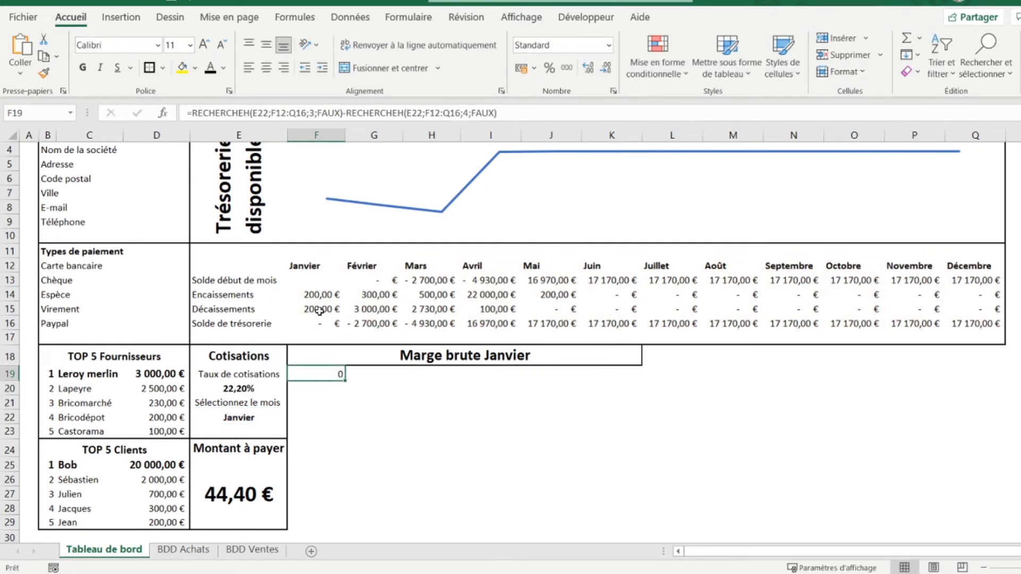
left_click(321, 296)
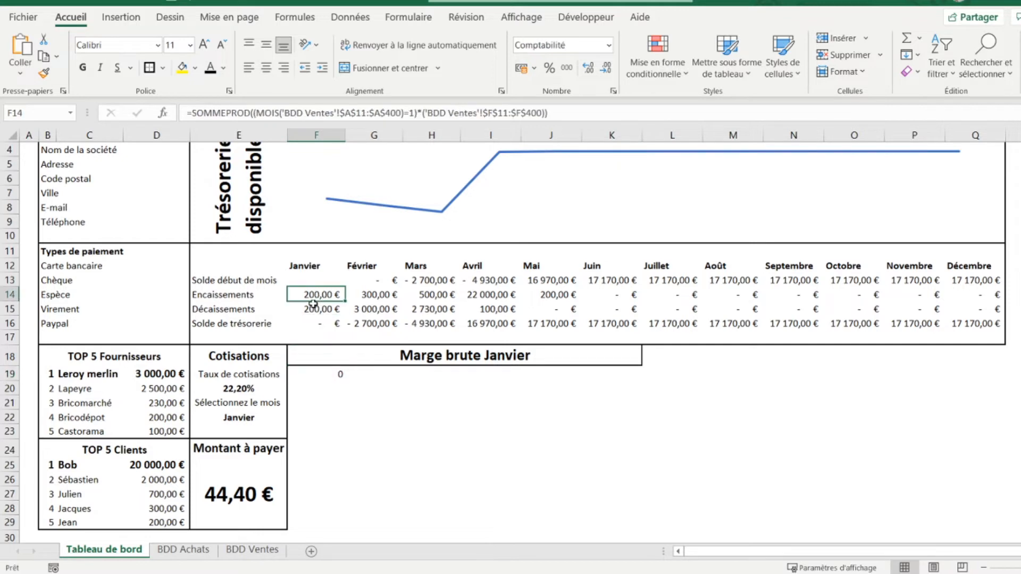
left_click(228, 417)
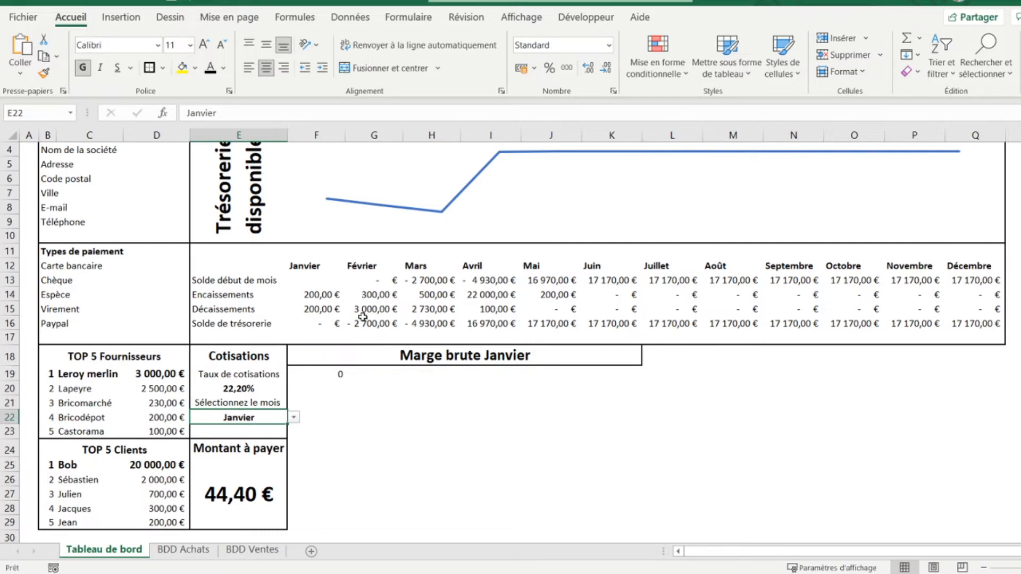
left_click(294, 418)
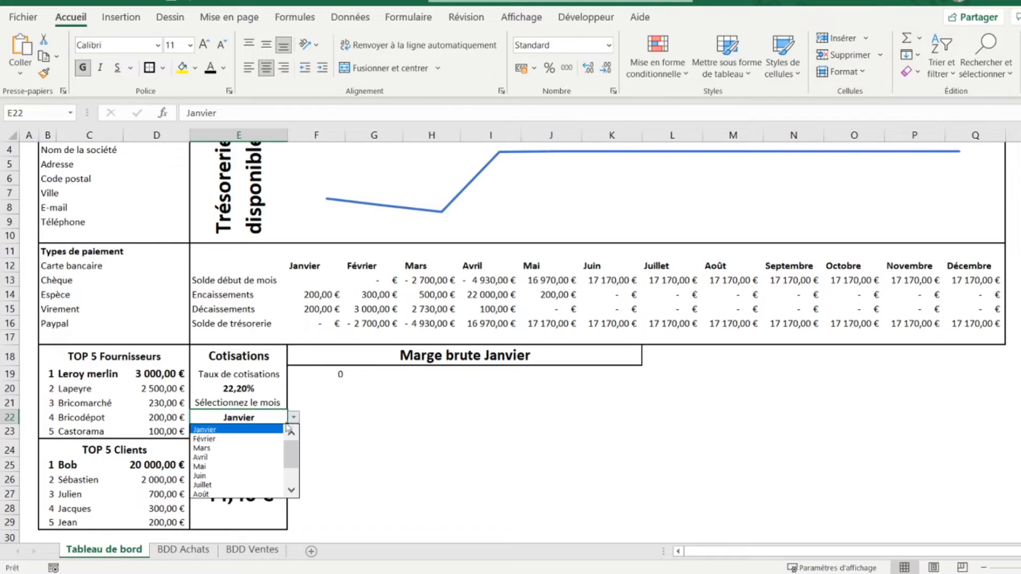
left_click(269, 440)
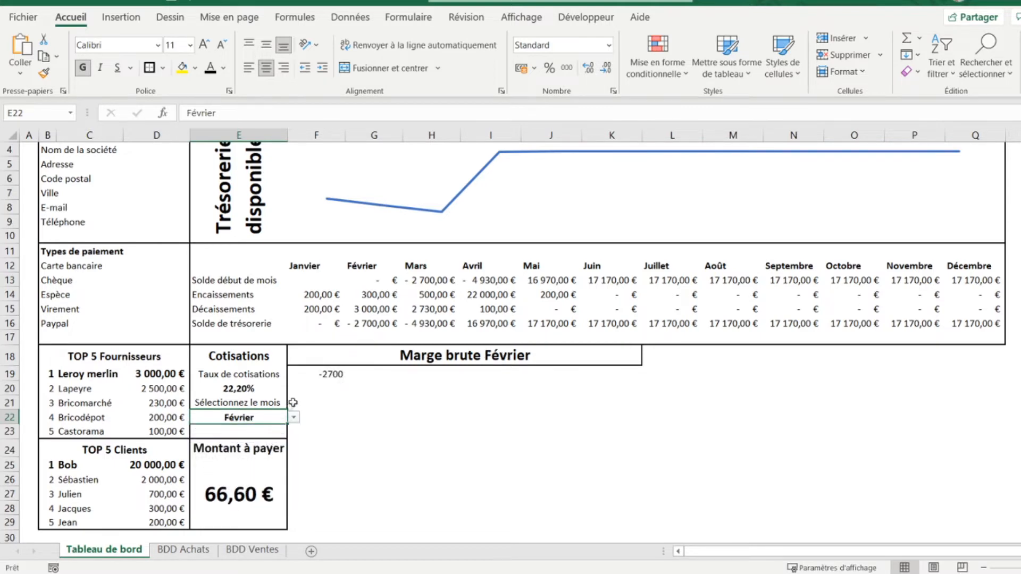
Merge and centre the margin result across F19 to K19 and enlarge its font size to 16
left_click(319, 372)
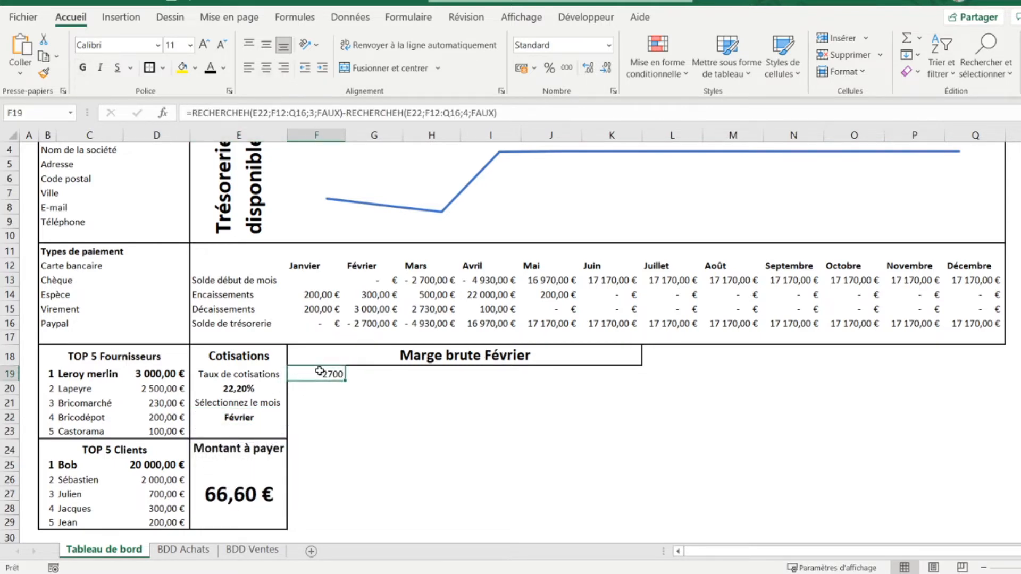
key("shift+Right")
key("shift+Right")
key("shift+Right")
key("shift+Right")
key("shift+Right")
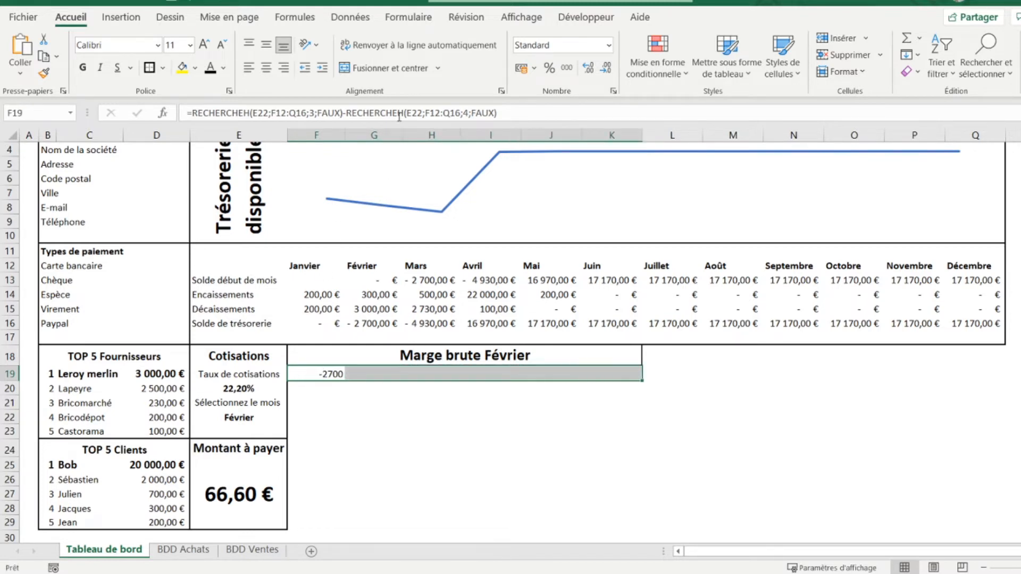
left_click(381, 69)
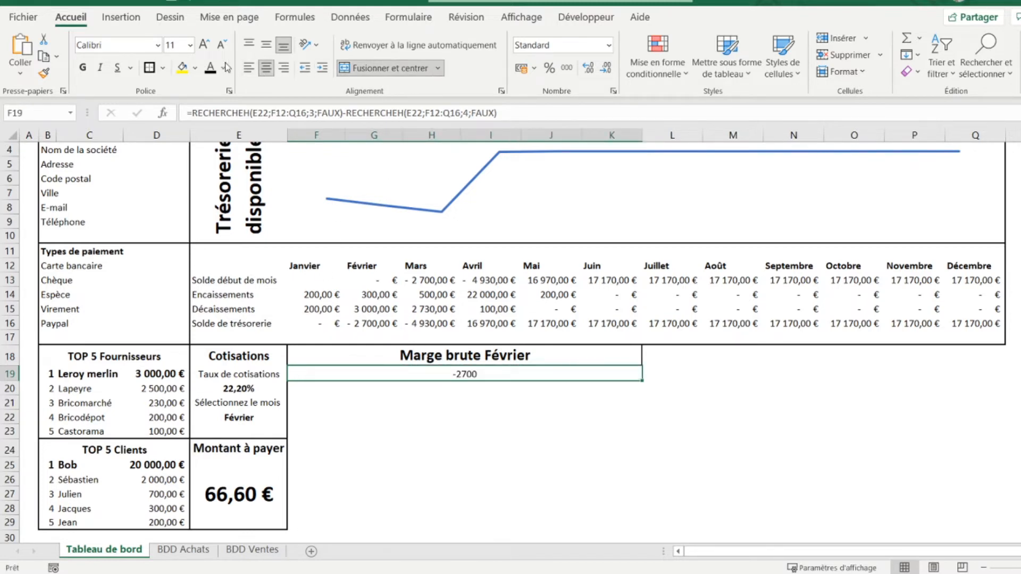
left_click(204, 46)
left_click(204, 45)
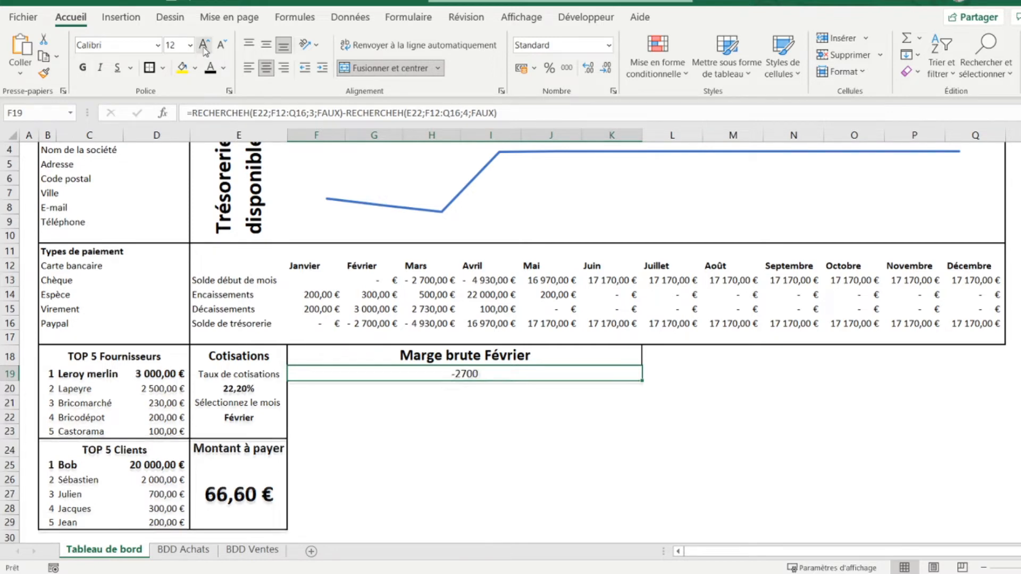
left_click(204, 45)
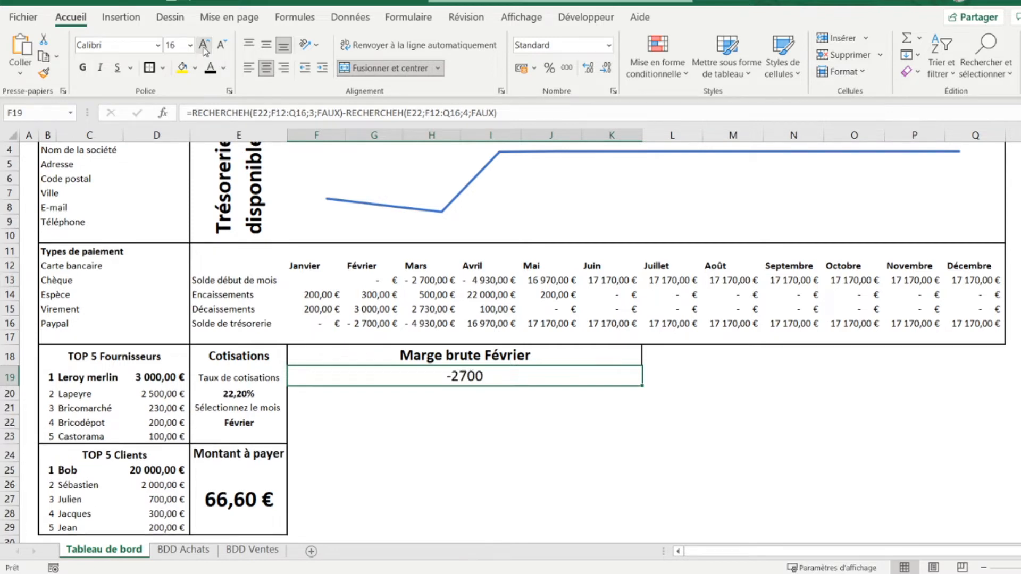
Format the merged margin result as Monétaire with 2 decimals and the € symbol
right_click(388, 375)
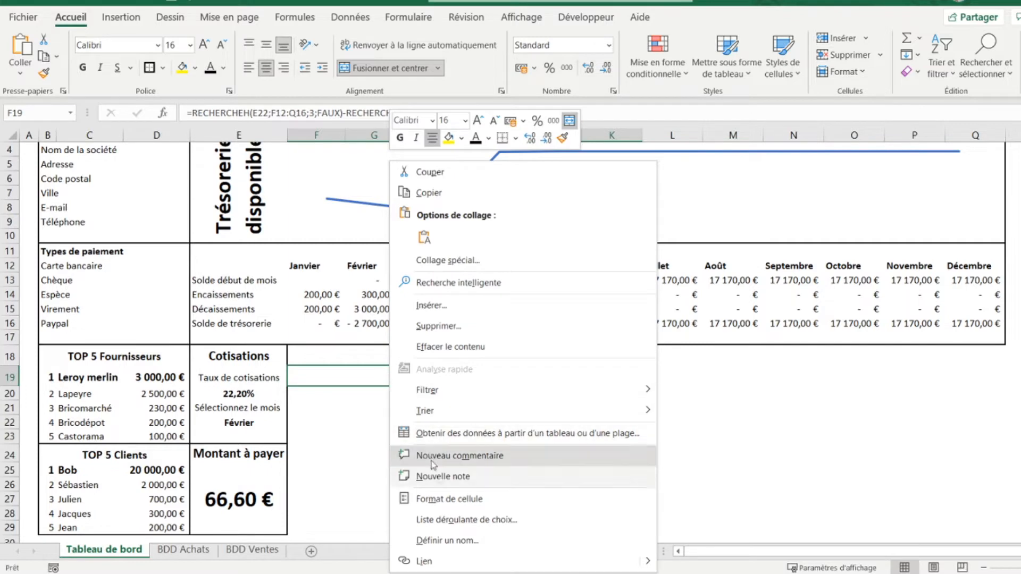
left_click(444, 500)
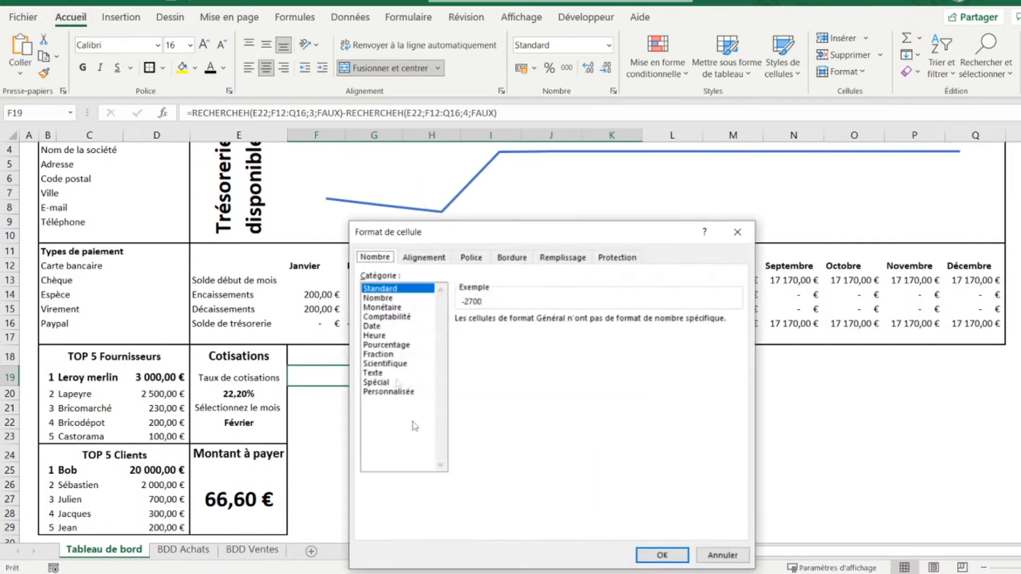
left_click(378, 307)
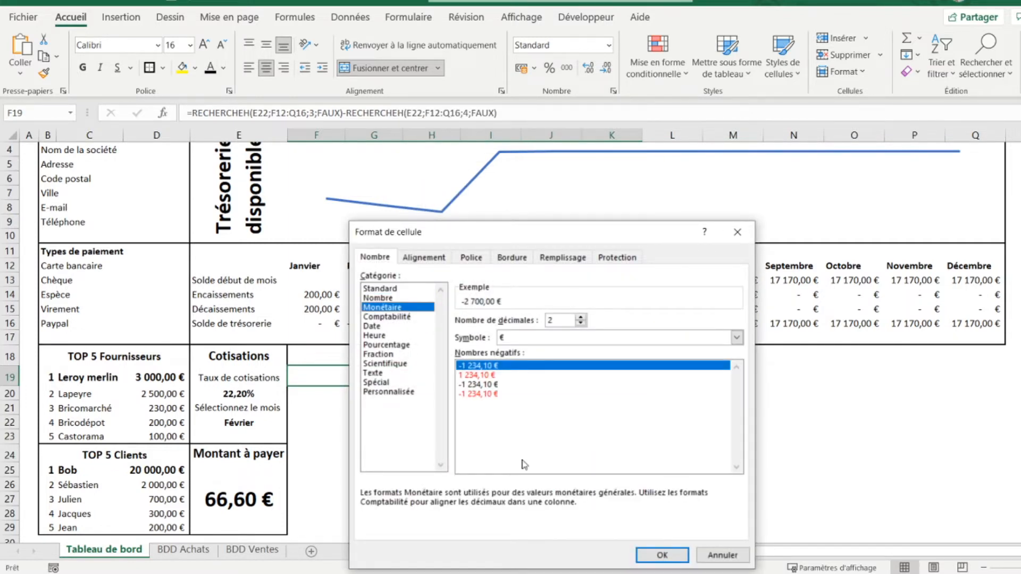
left_click(657, 554)
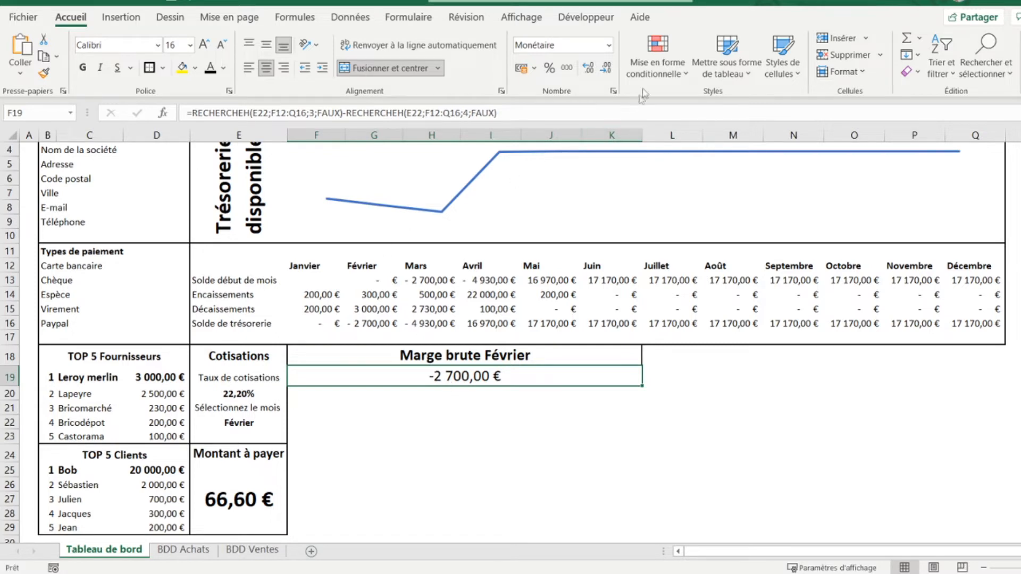
Add a conditional formatting rule to the margin result giving values greater than 0 a green fill with dark green text
left_click(660, 65)
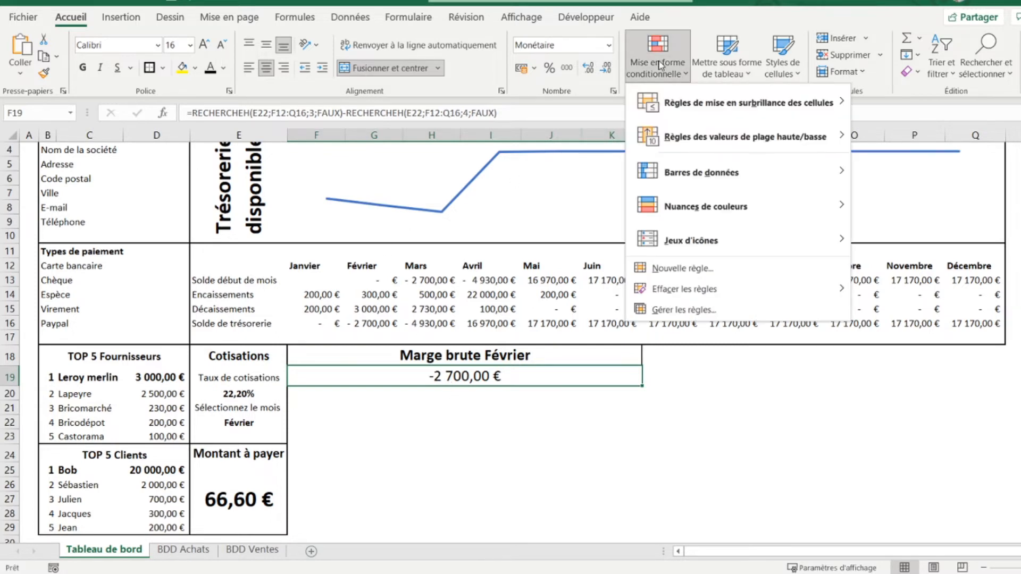
mouse_move(724, 109)
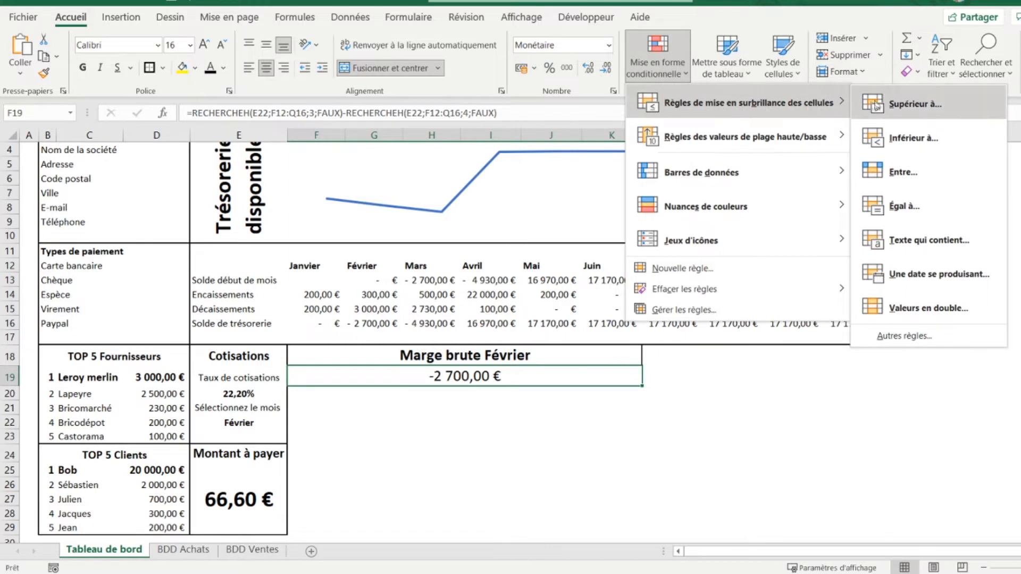
left_click(904, 104)
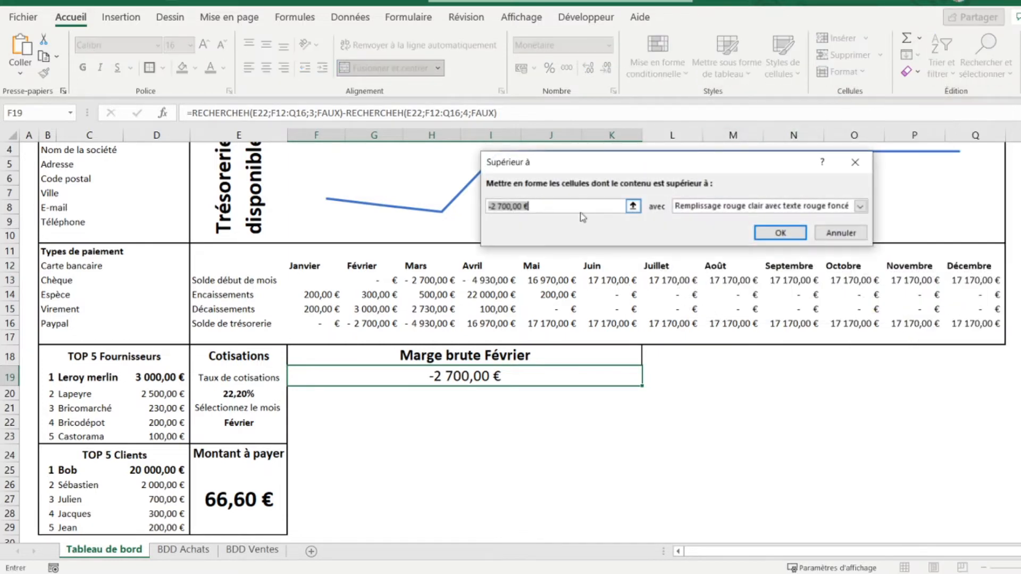
type("0")
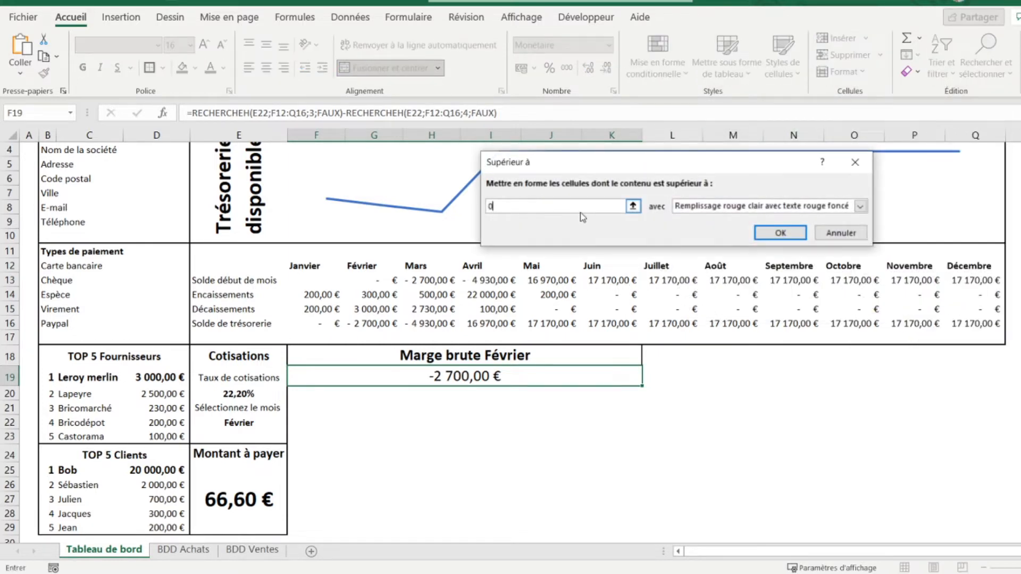
left_click(721, 205)
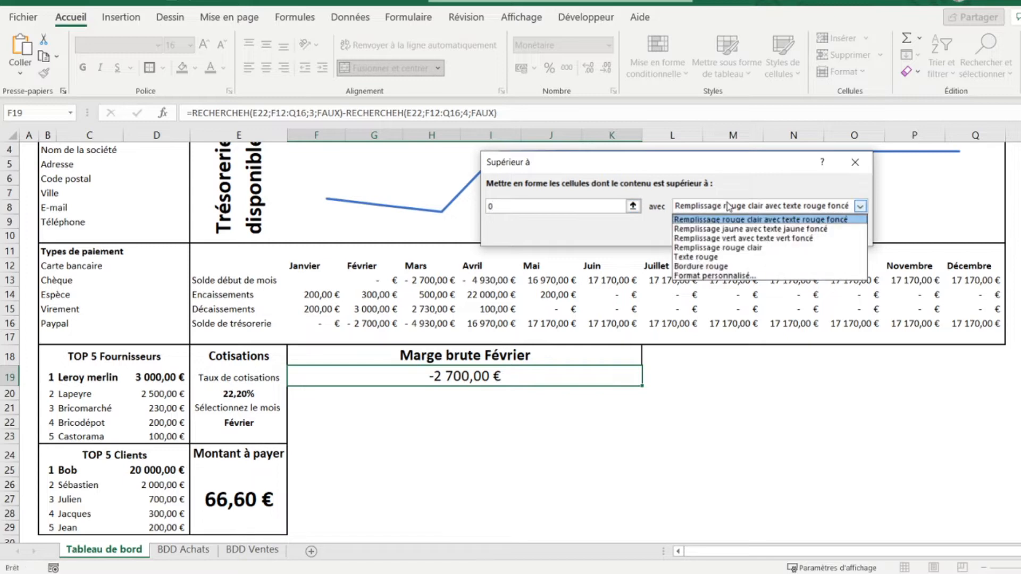
left_click(703, 240)
left_click(770, 235)
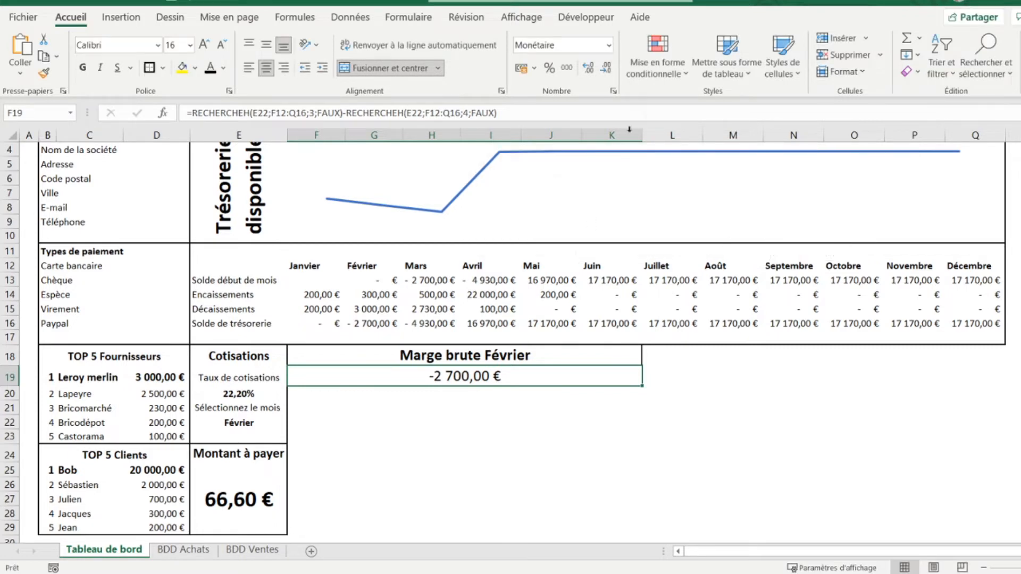
Add a conditional formatting rule to the margin result giving values less than 0 a light red fill with dark red text
left_click(666, 63)
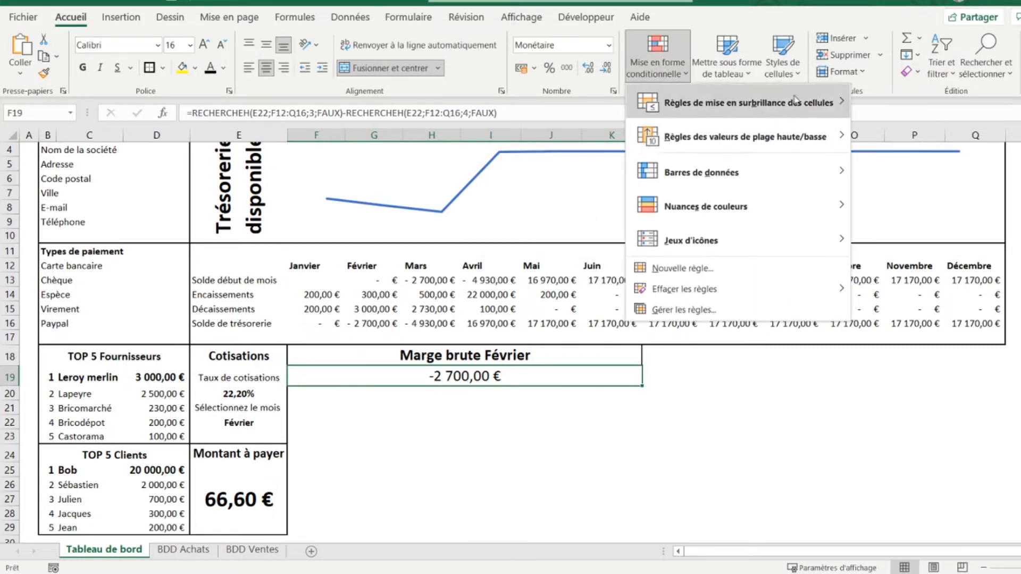
mouse_move(828, 98)
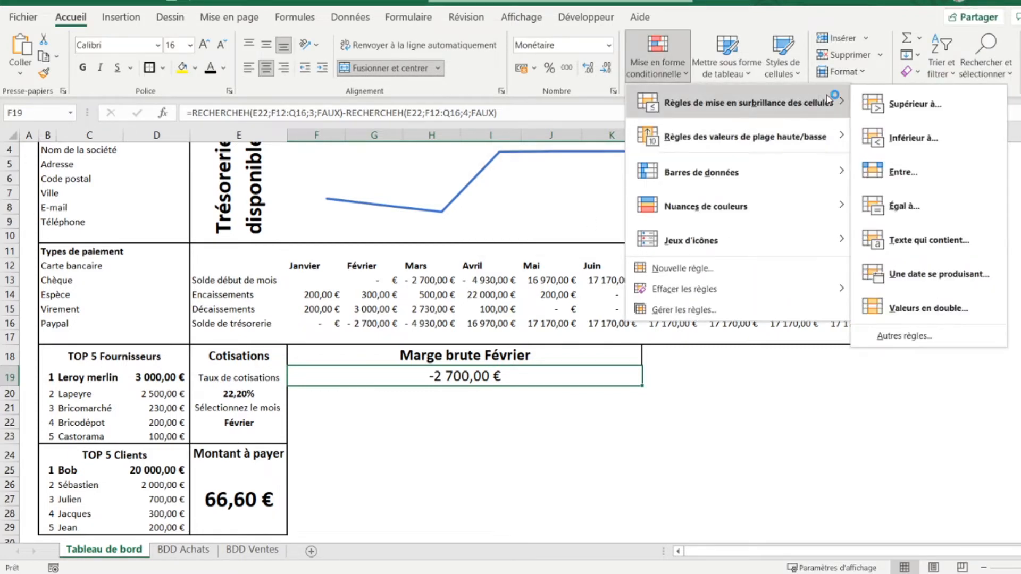
left_click(887, 139)
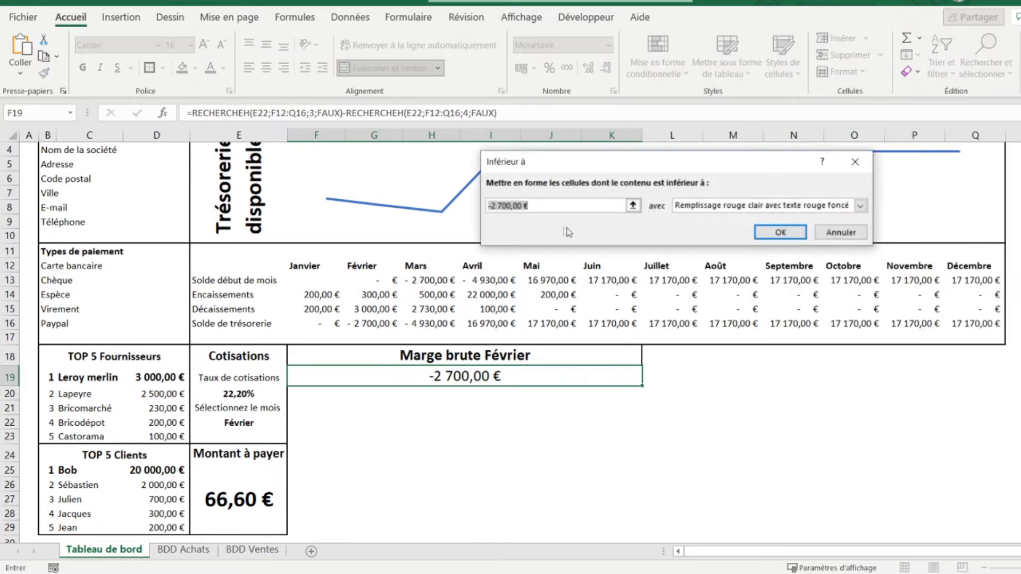
type("0")
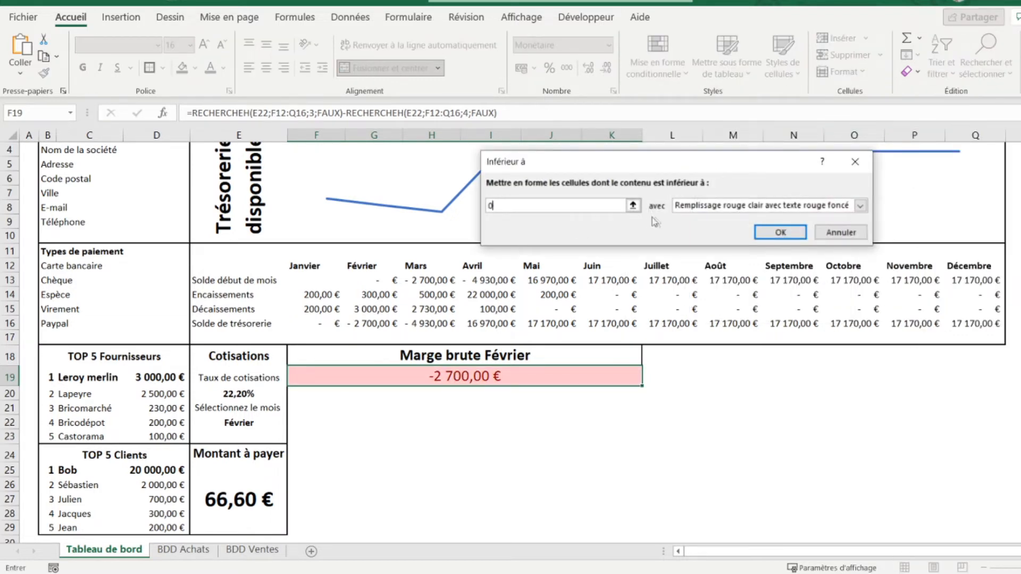
left_click(777, 234)
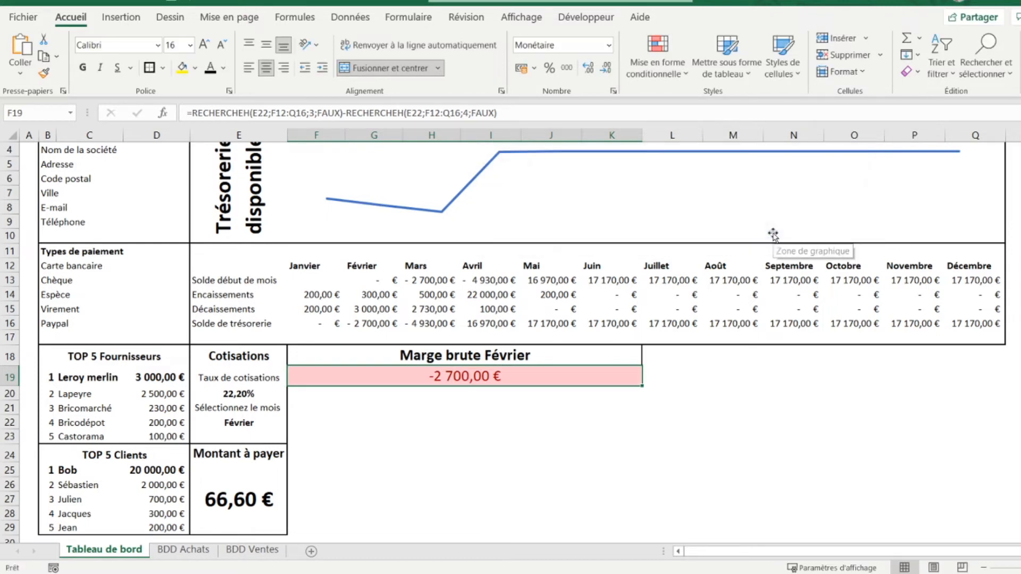
Choose Avril as the selected month in E22 and check the margin result's conditional formatting
left_click(244, 422)
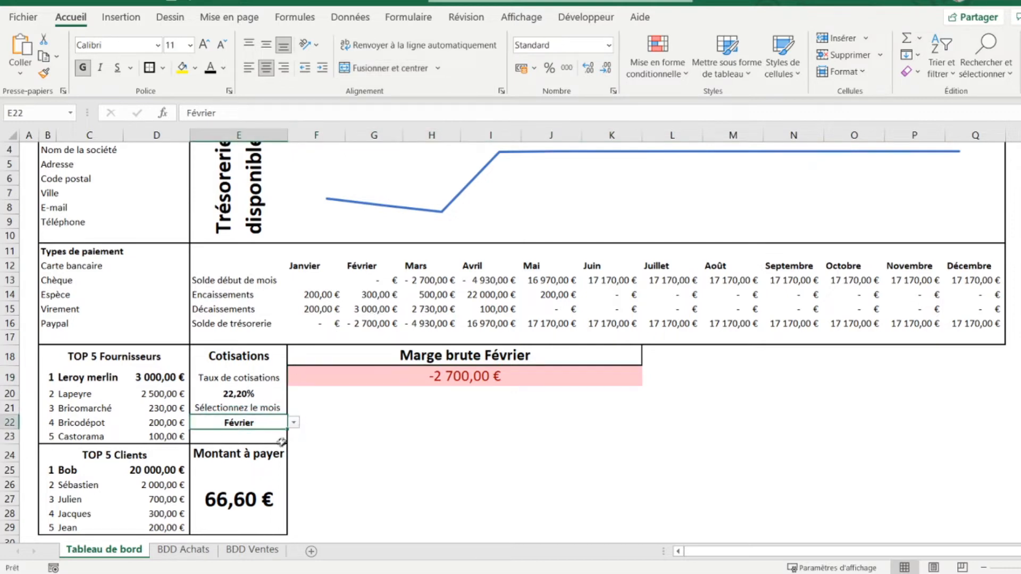
left_click(294, 423)
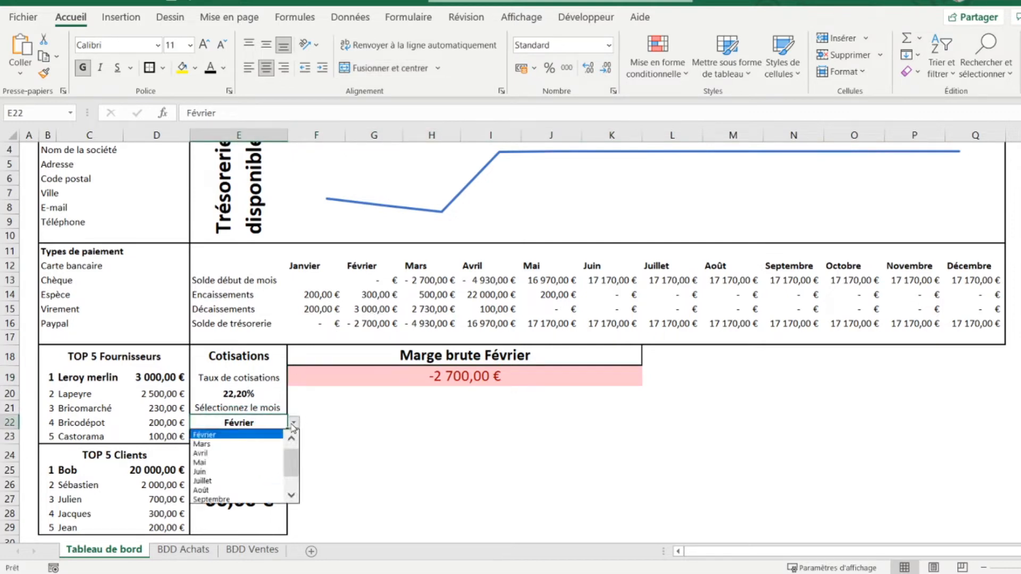
left_click(227, 453)
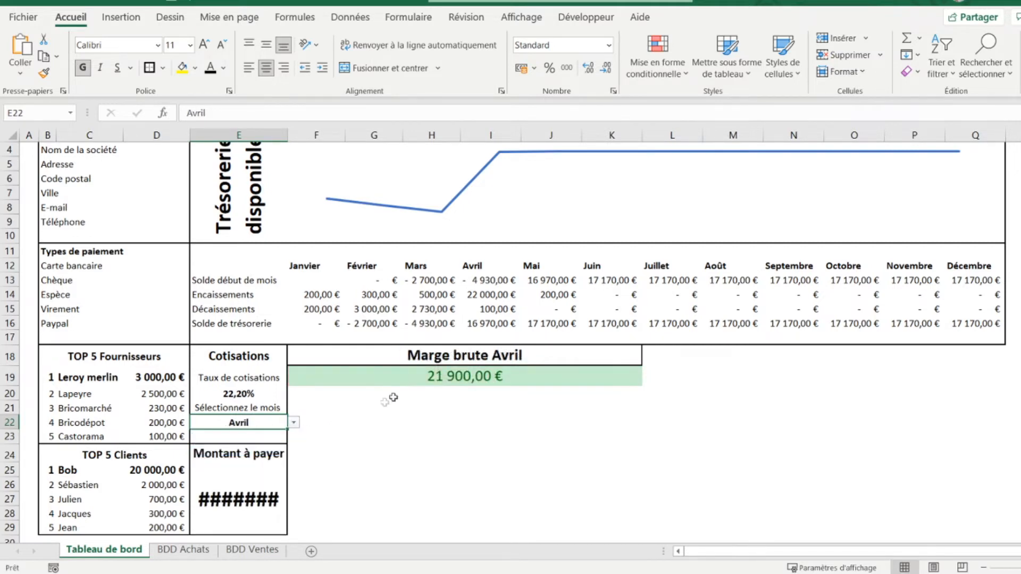
left_click(425, 379)
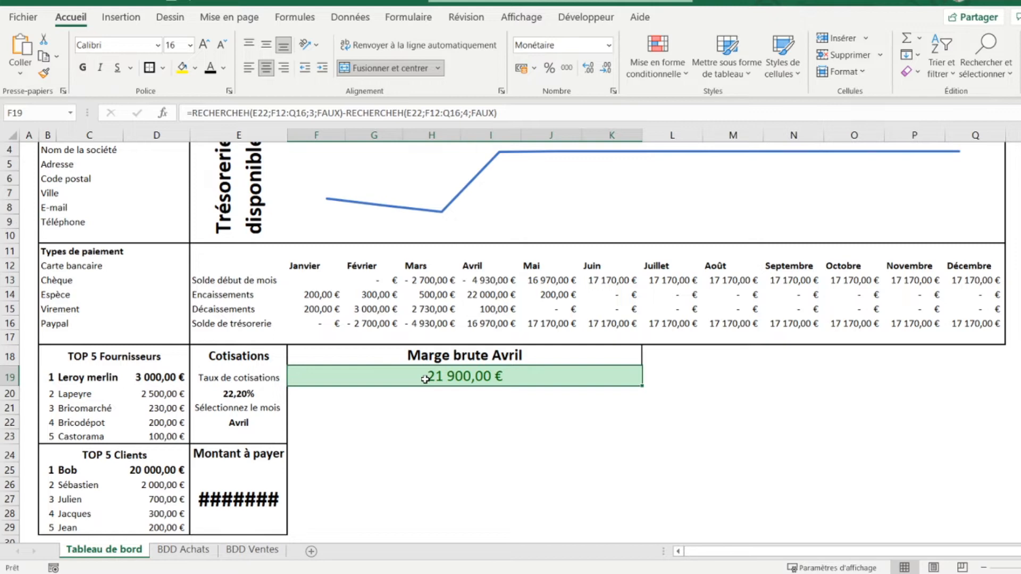
Enter the labels "Taux de marge" in F20 and "Taux de marque" in I20
left_click(342, 398)
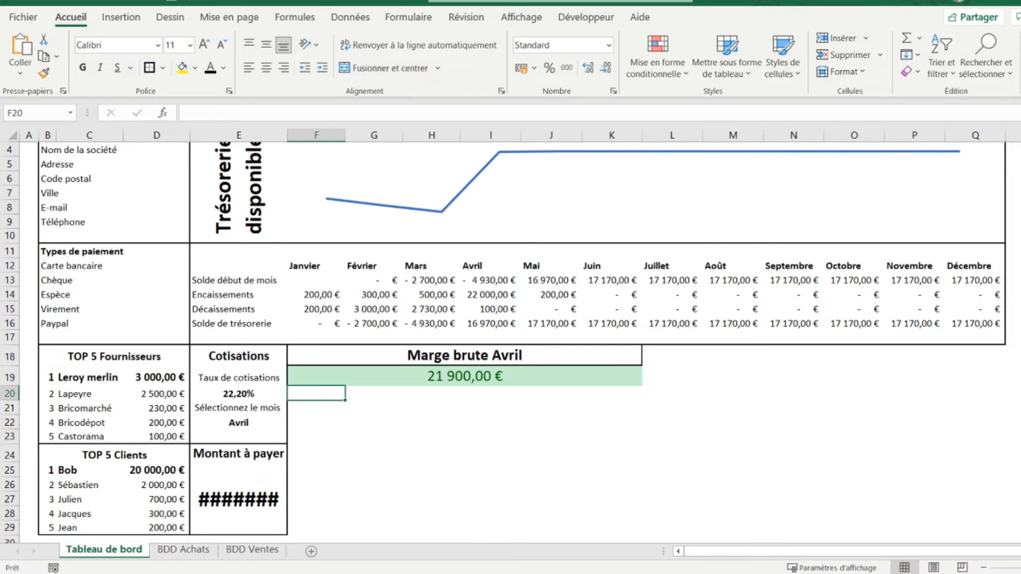
type("Taux ")
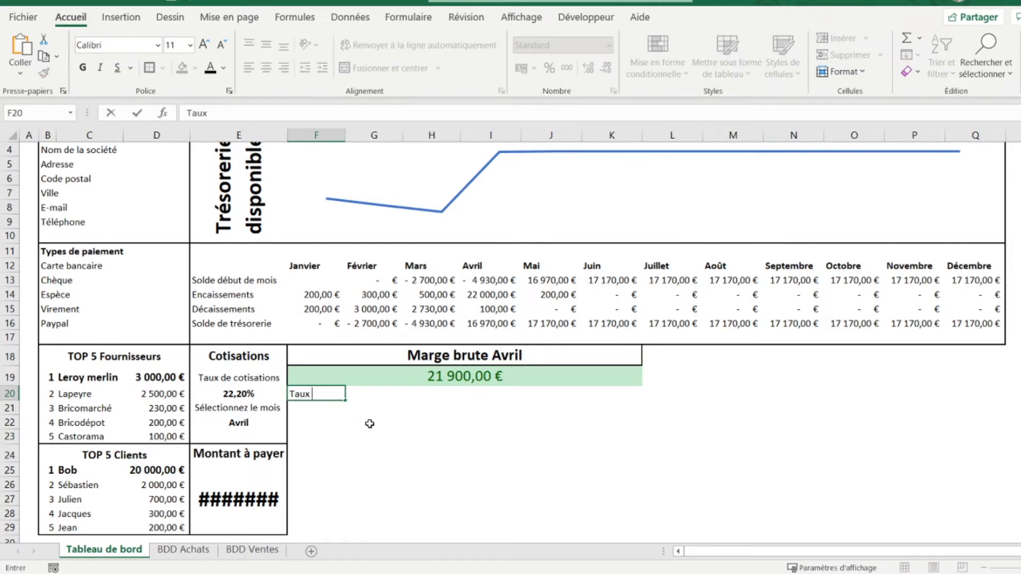
type("de marge")
key("Right")
key("Right")
key("Right")
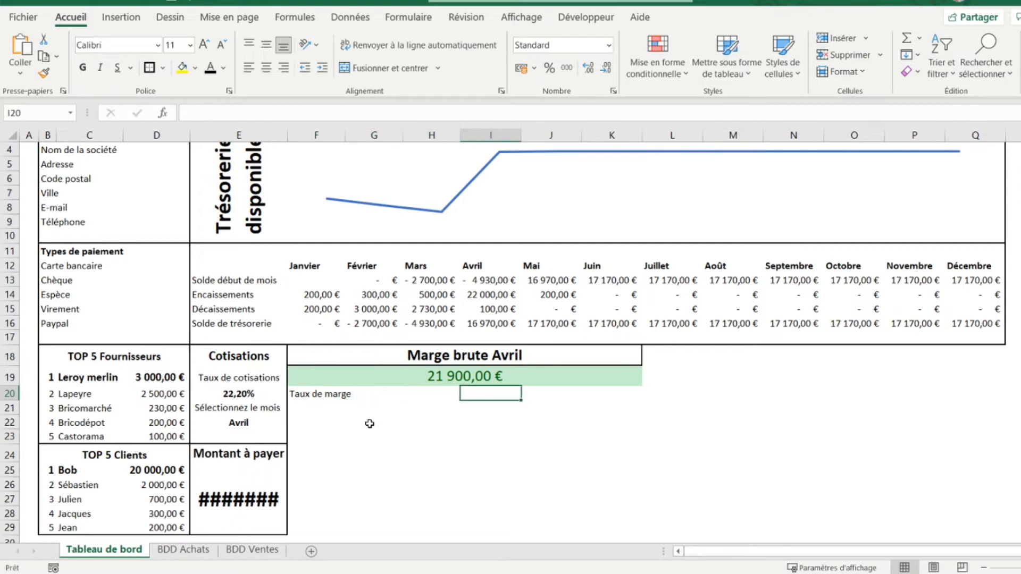
type("Ta")
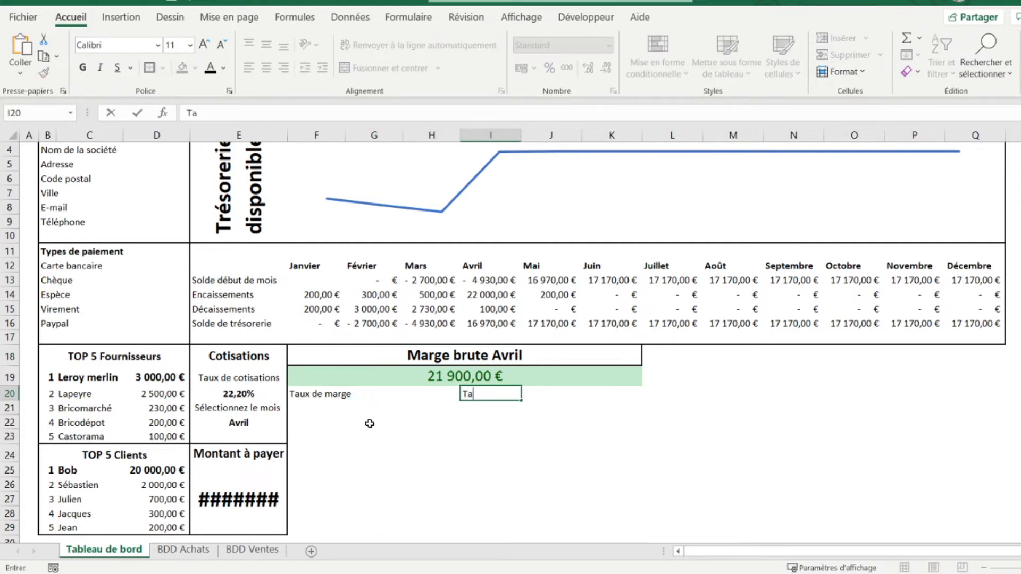
type("ux de marque")
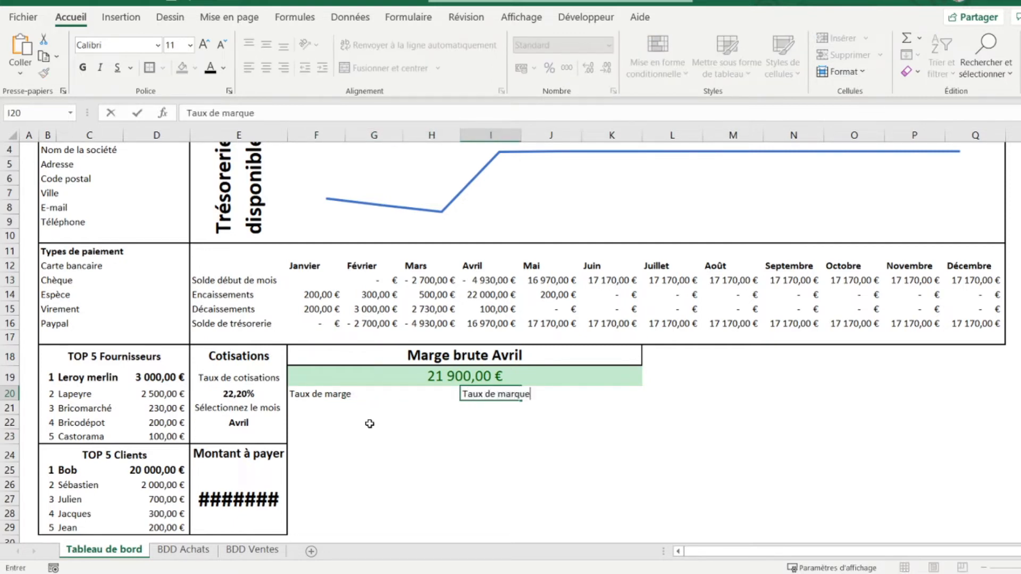
key("ctrl+Return")
Merge and centre the "Taux de marque" label across I20 to K20 and the "Taux de marge" label across F20 to H20
key("shift+Right")
key("shift+Right")
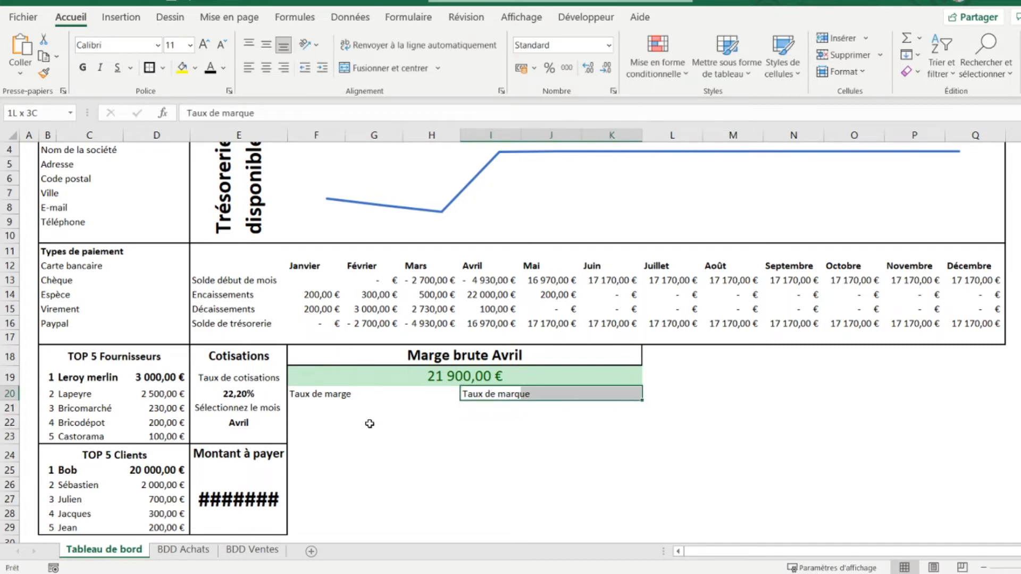
left_click(391, 68)
left_click(308, 397)
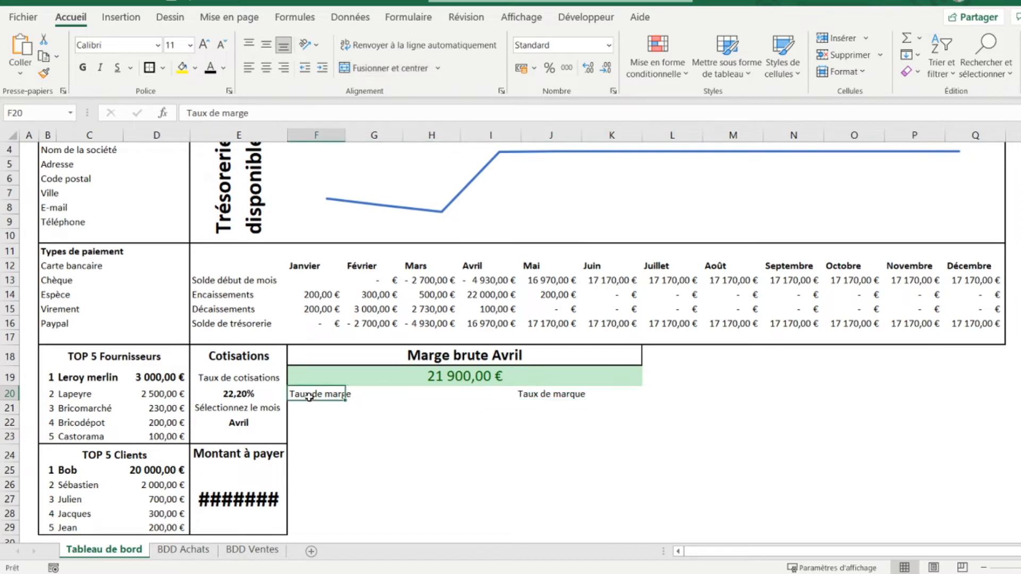
key("shift+Right")
key("shift+Right")
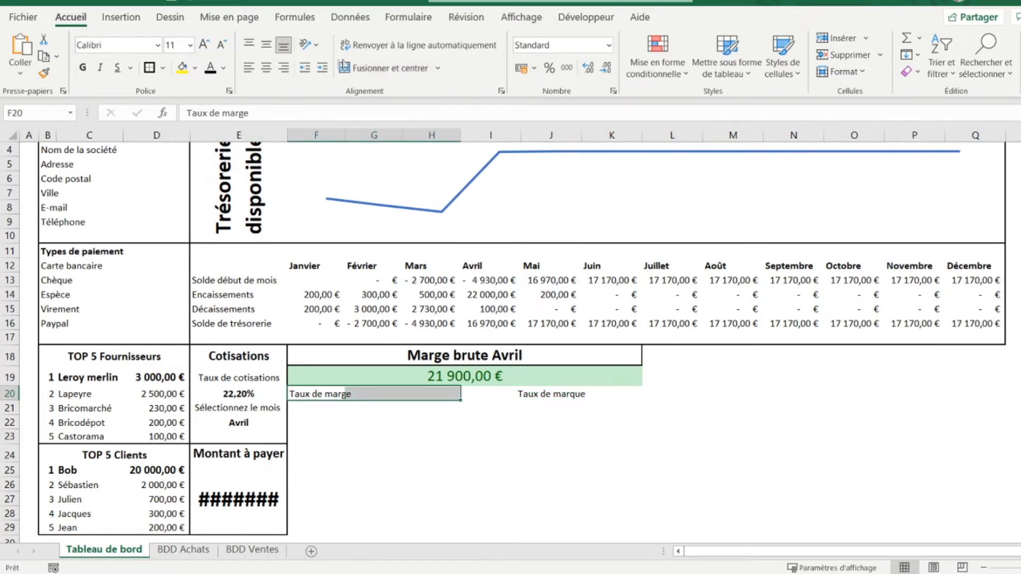
left_click(355, 69)
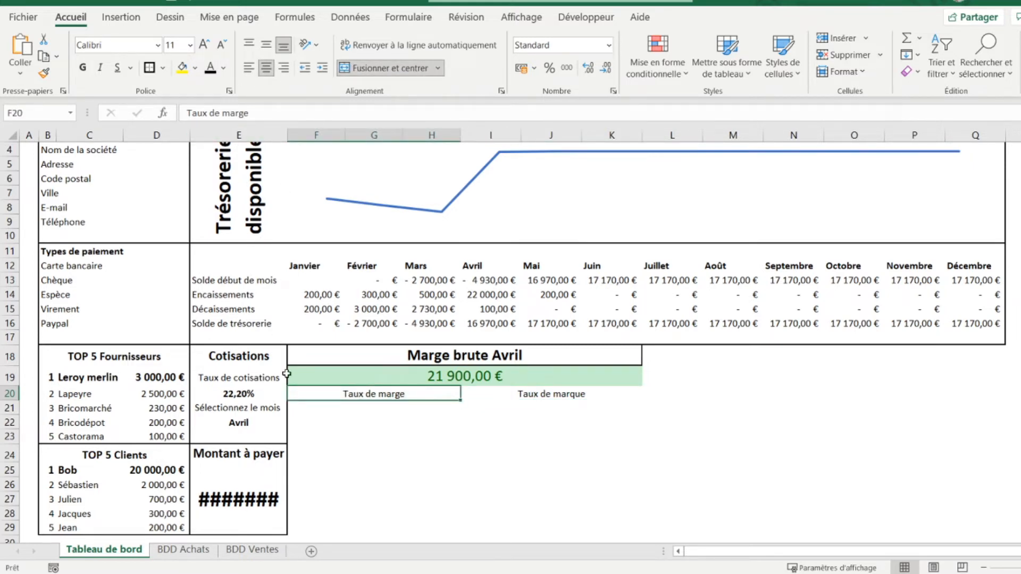
Make the two rate labels in row 20 bold and enlarge their font size to 14
key("shift+Right")
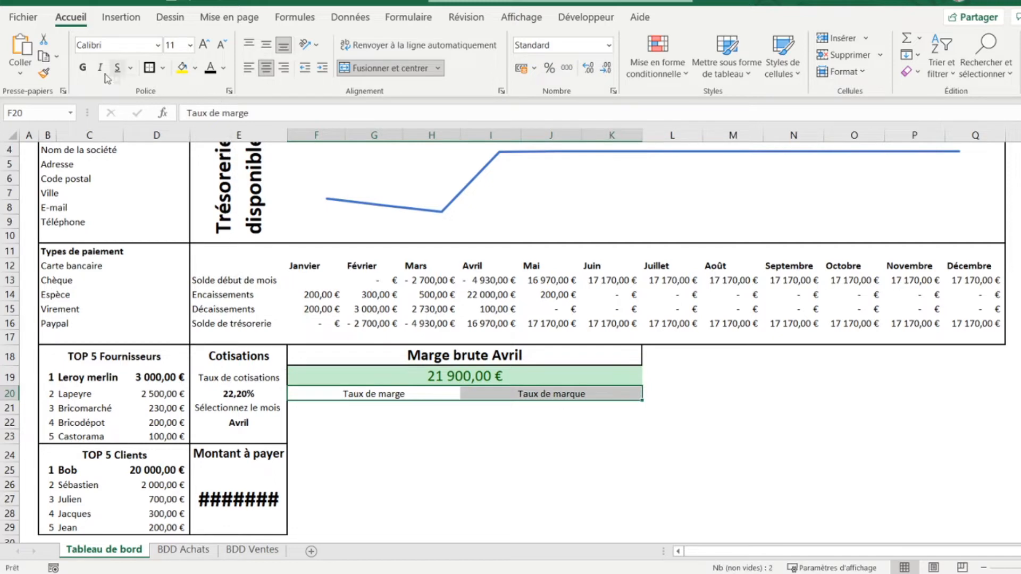
left_click(83, 67)
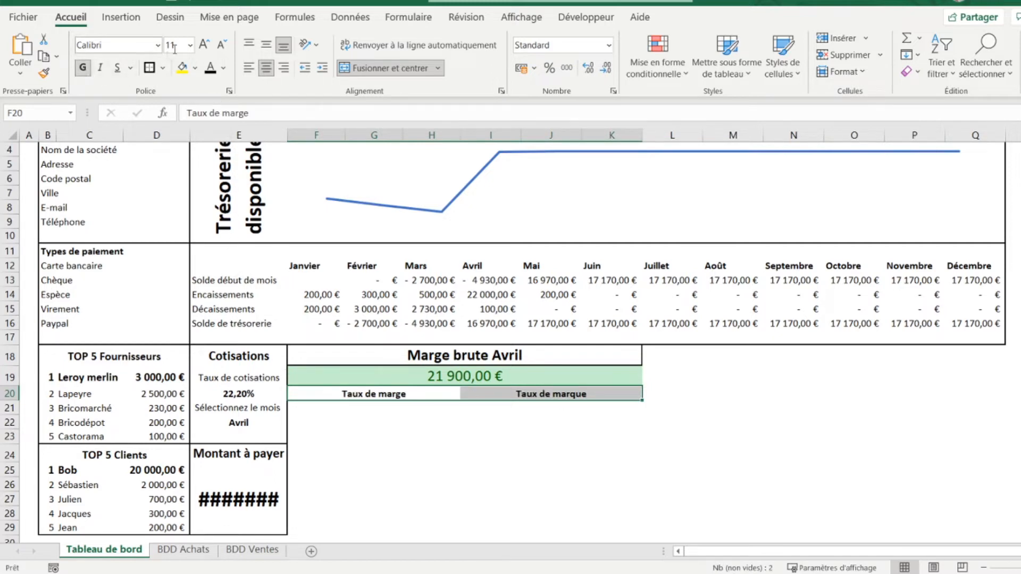
left_click(205, 45)
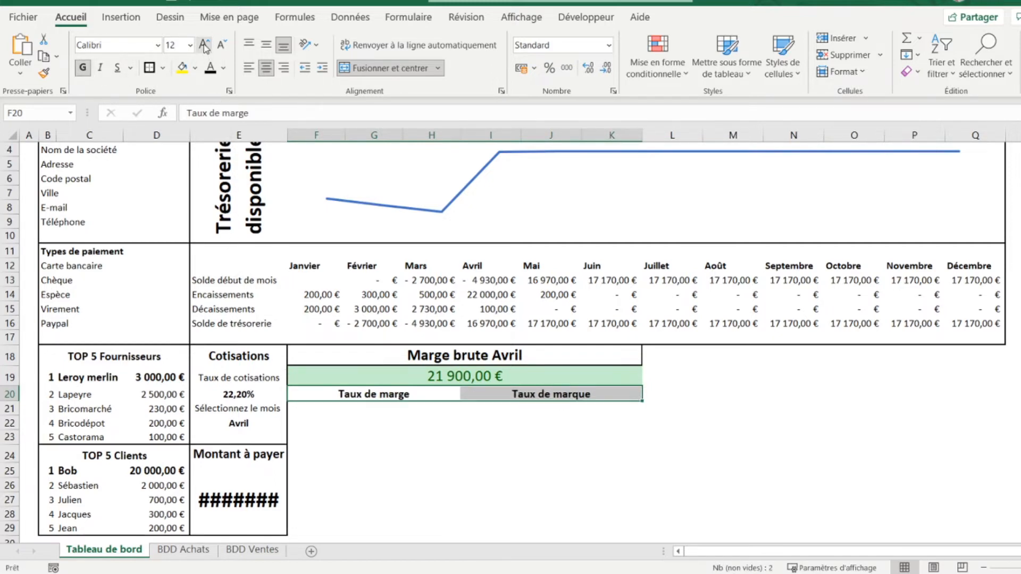
left_click(205, 45)
Add outside borders around the "Taux de marge" and "Taux de marque" labels and the margin result in F19
left_click(327, 395)
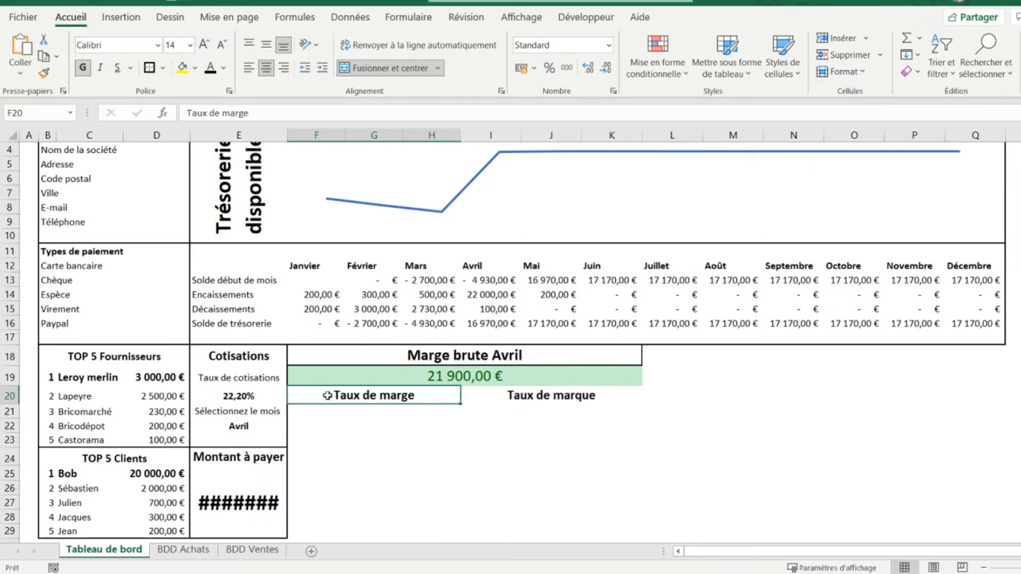
left_click(149, 68)
key("Right")
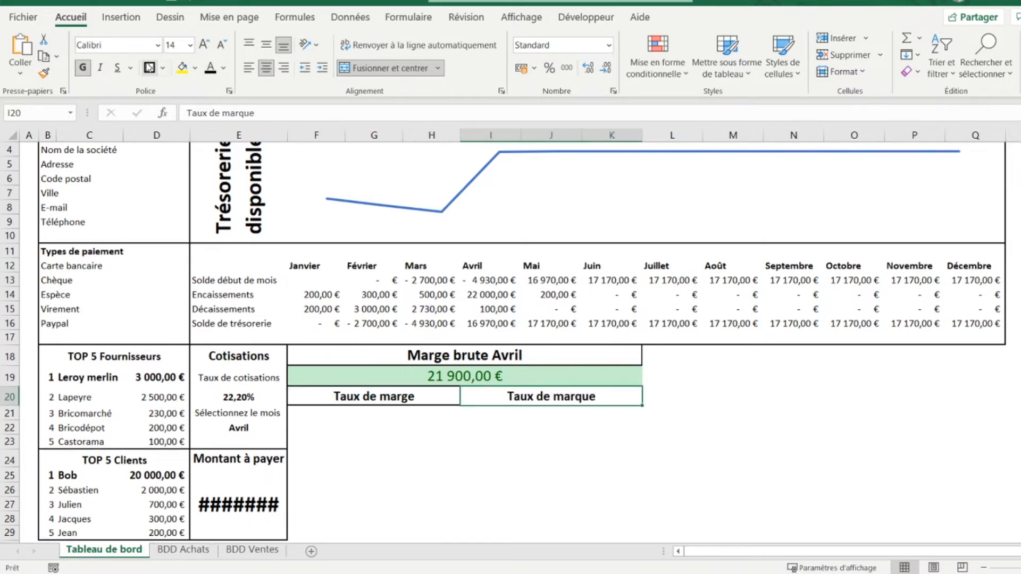
left_click(326, 375)
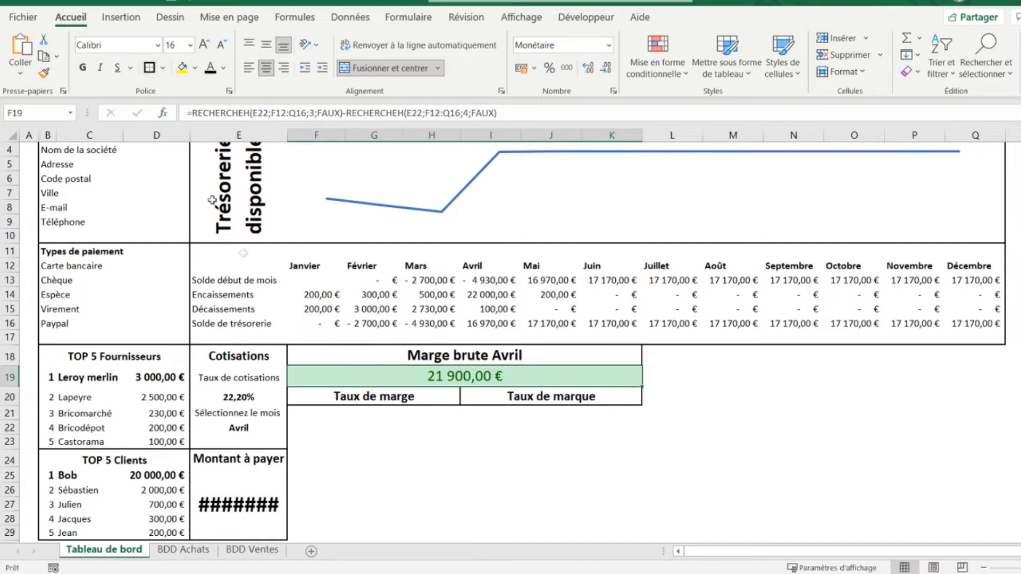
Begin a formula in F21 under "Taux de marge" that divides the margin result F19 by a RECHERCHEH lookup
left_click(317, 411)
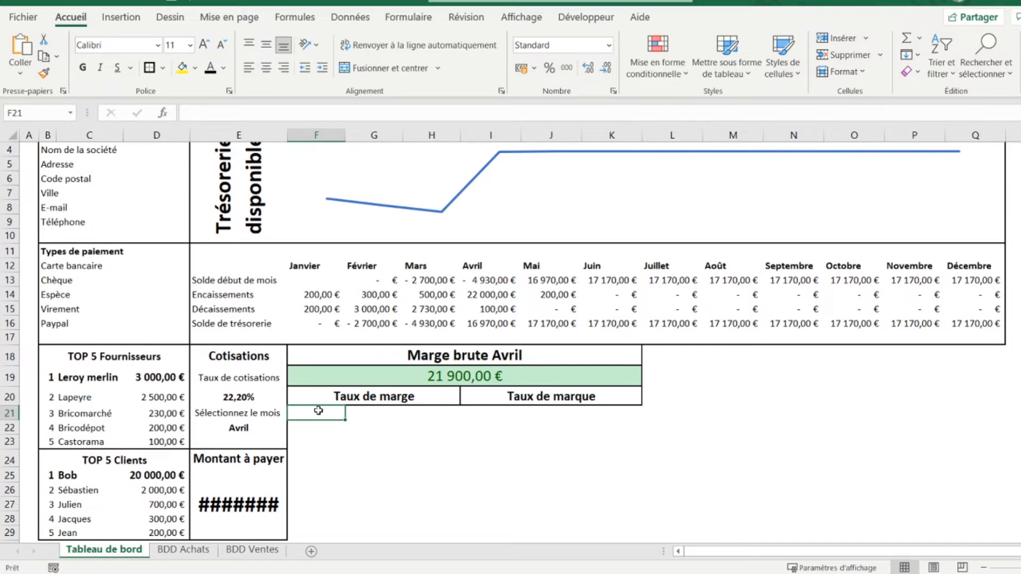
type("=")
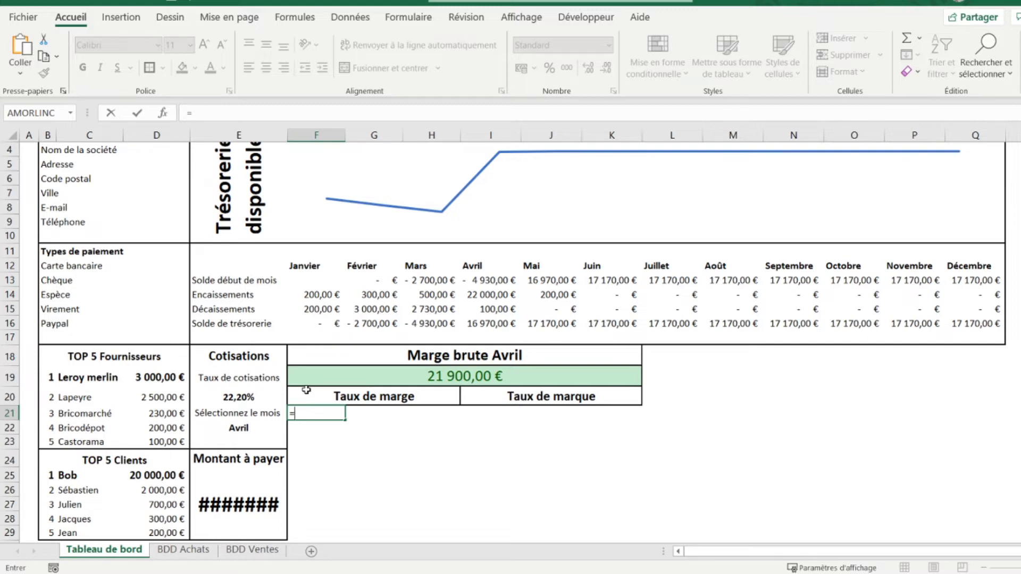
left_click(383, 378)
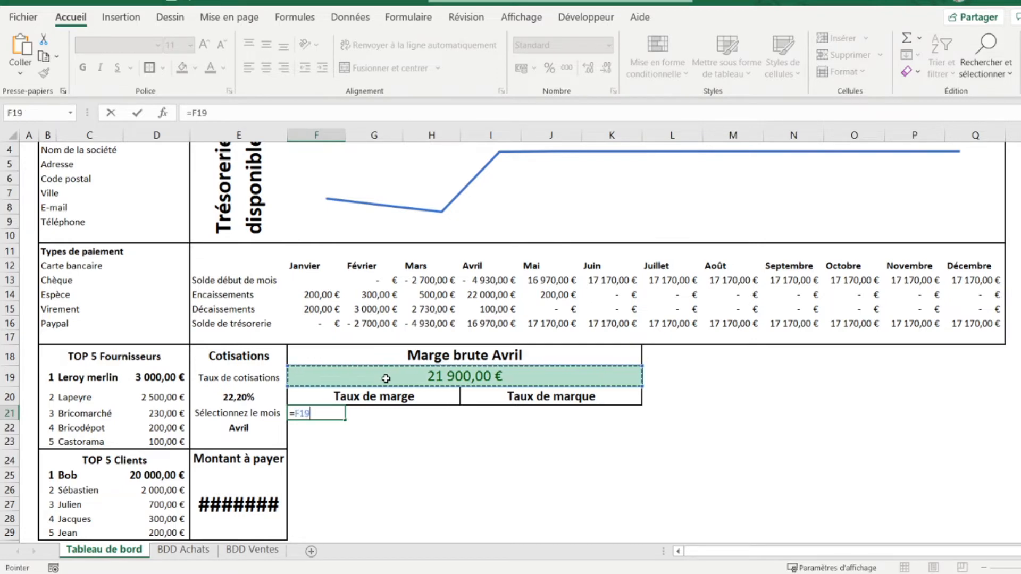
type("/")
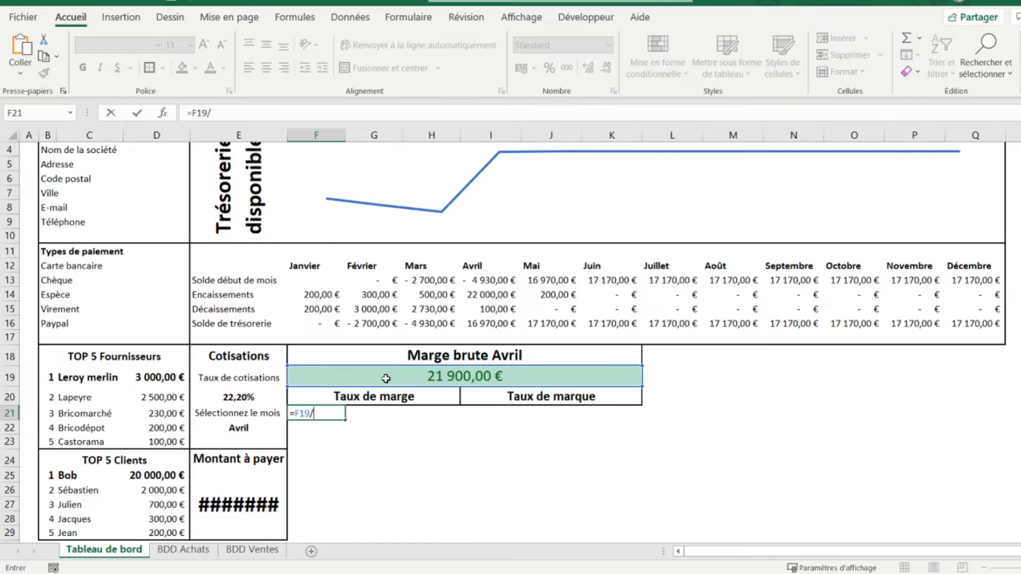
type("recherche")
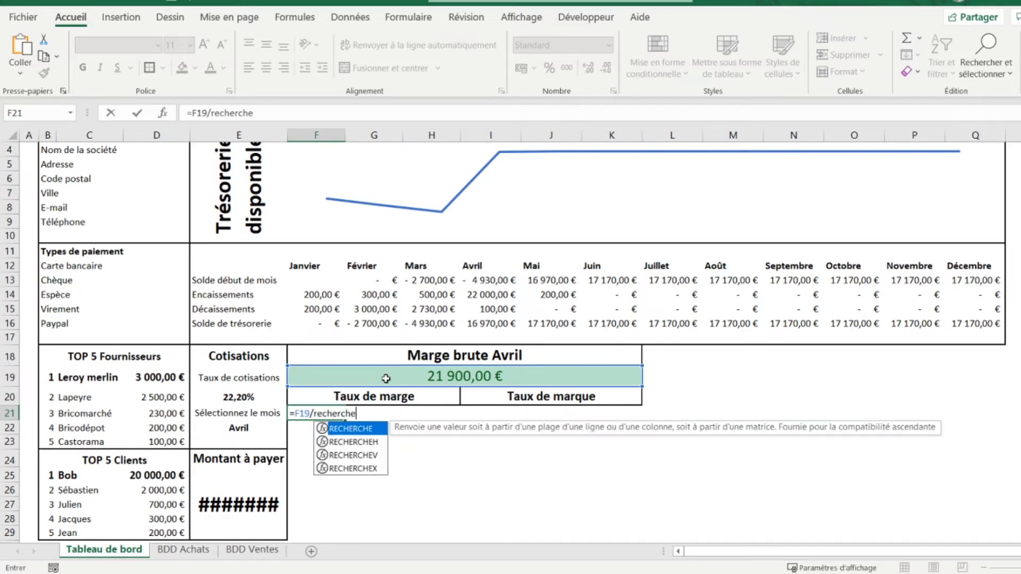
type("h")
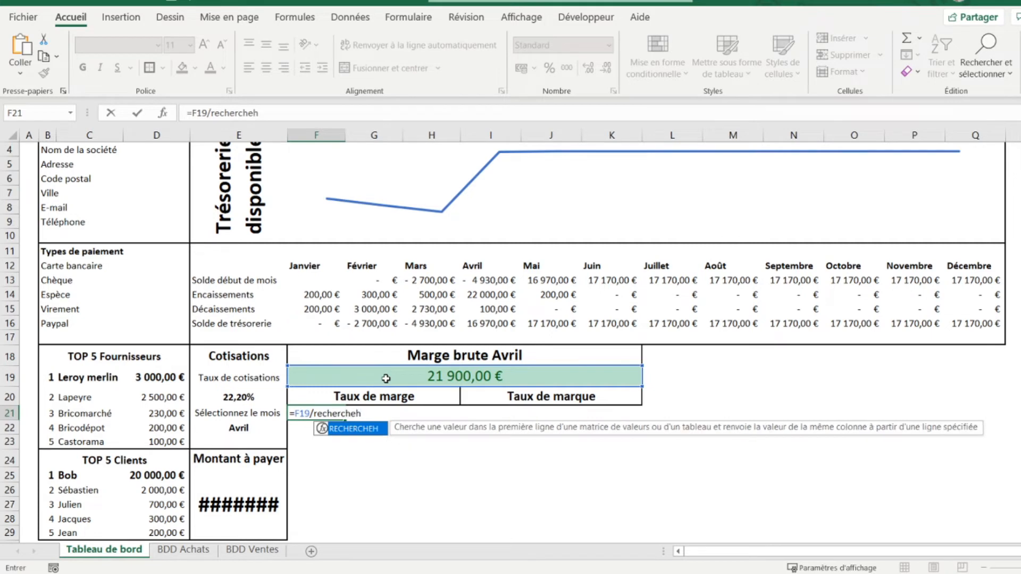
type("(")
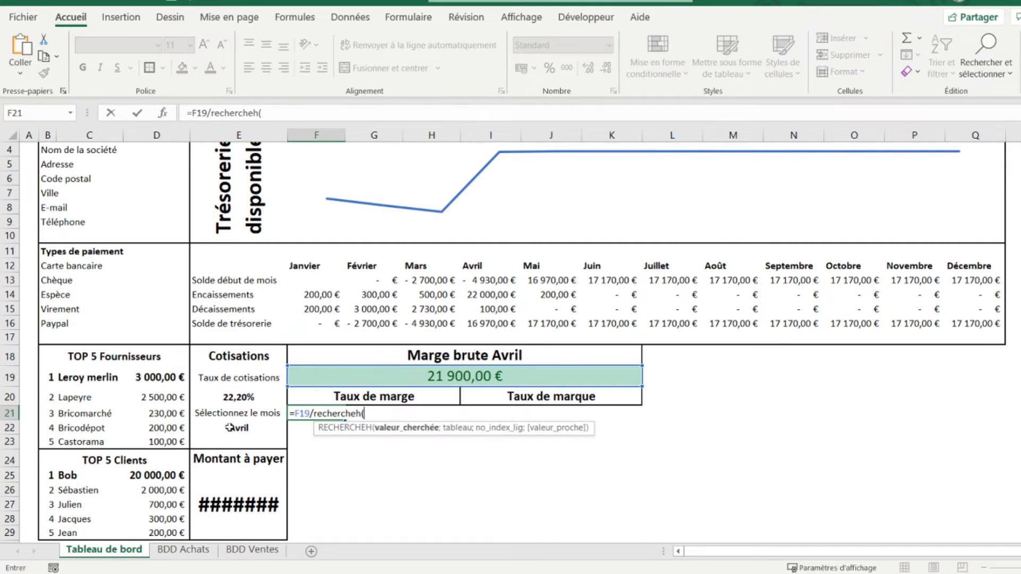
Complete the RECHERCHEH in F21 with lookup value E22, table F12:Q16, row index 4 and exact match FAUX
left_click(230, 428)
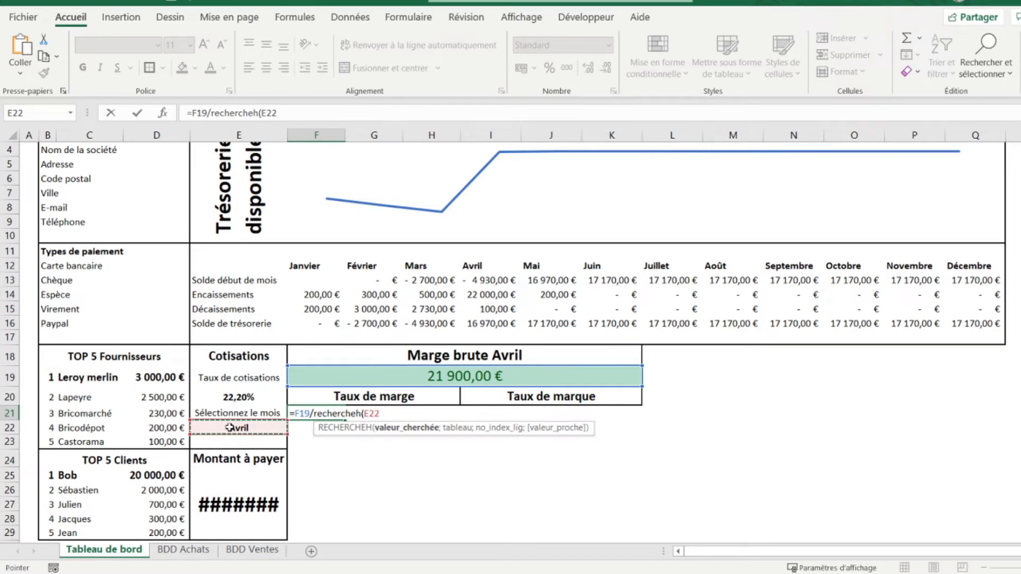
type(";")
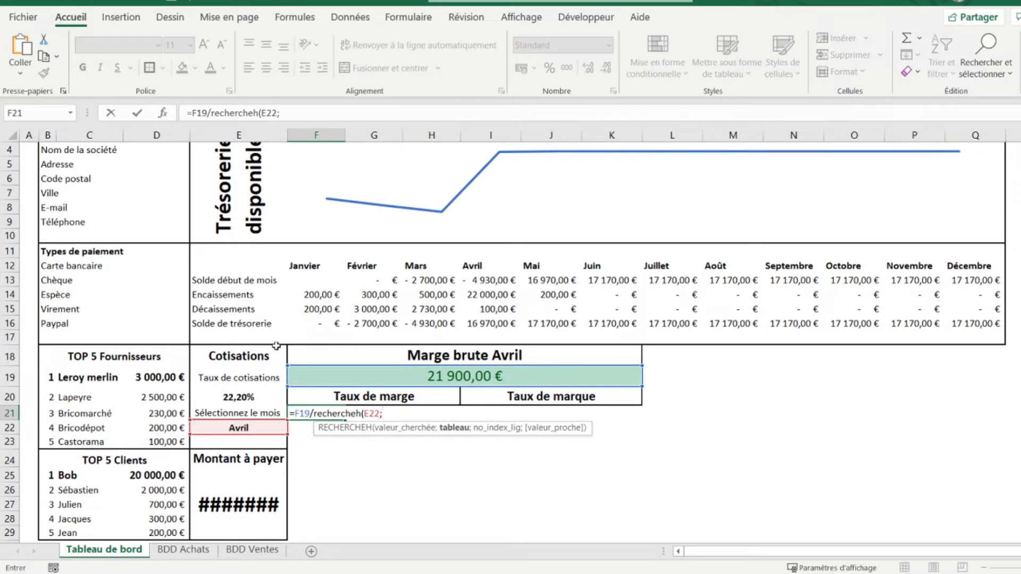
left_click_drag(313, 267, 964, 317)
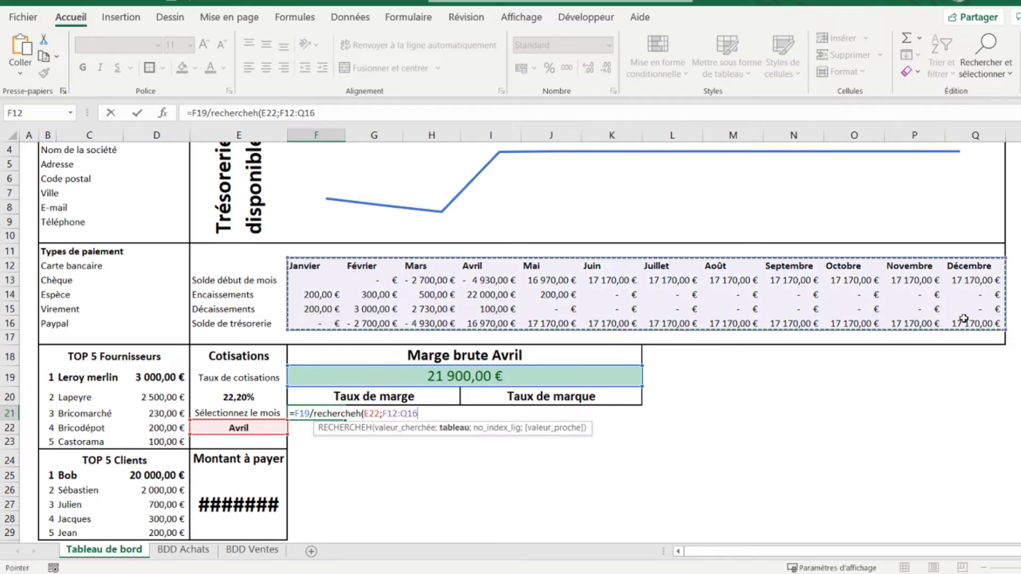
type(";")
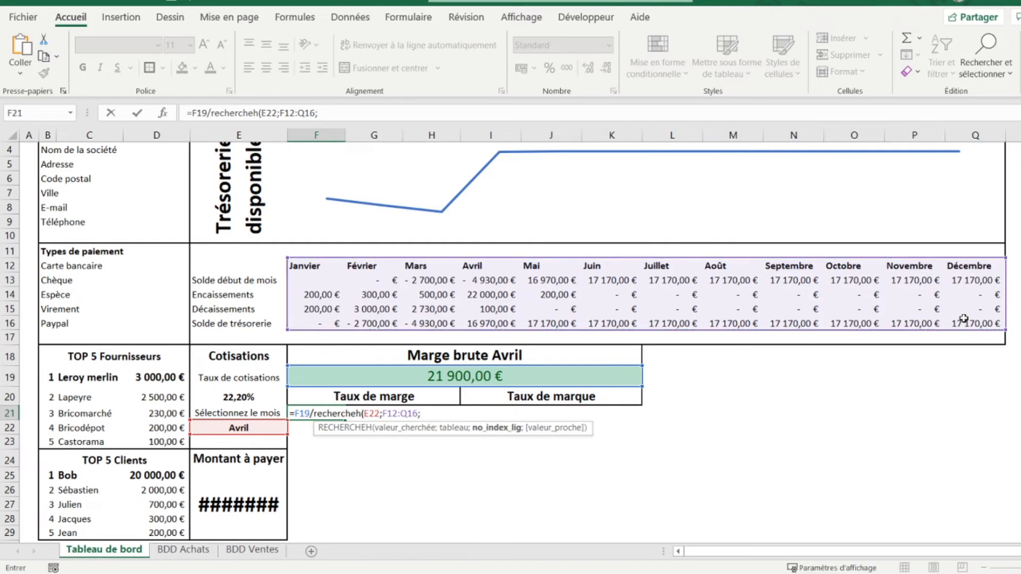
type("4")
type(";")
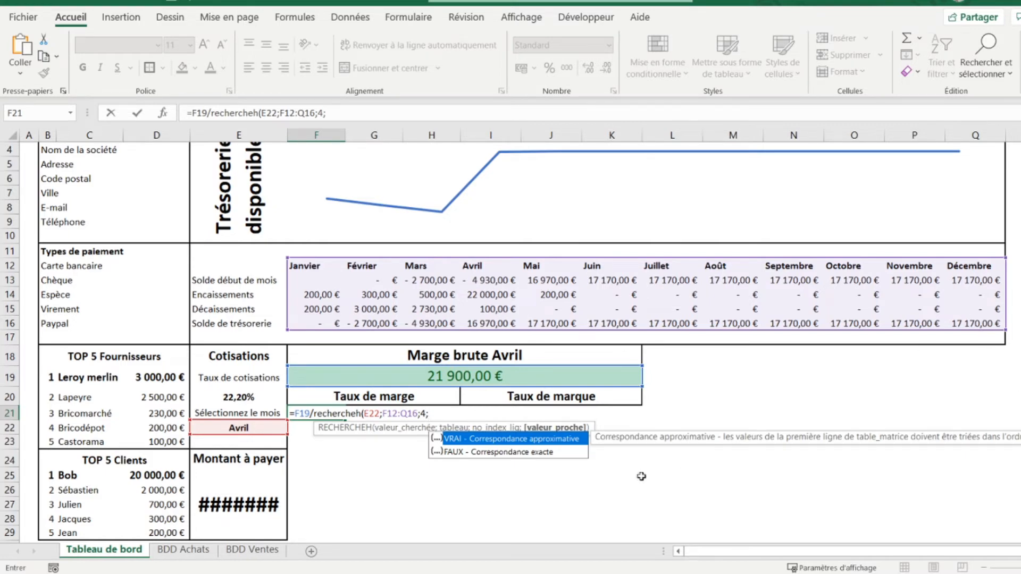
double_click(513, 452)
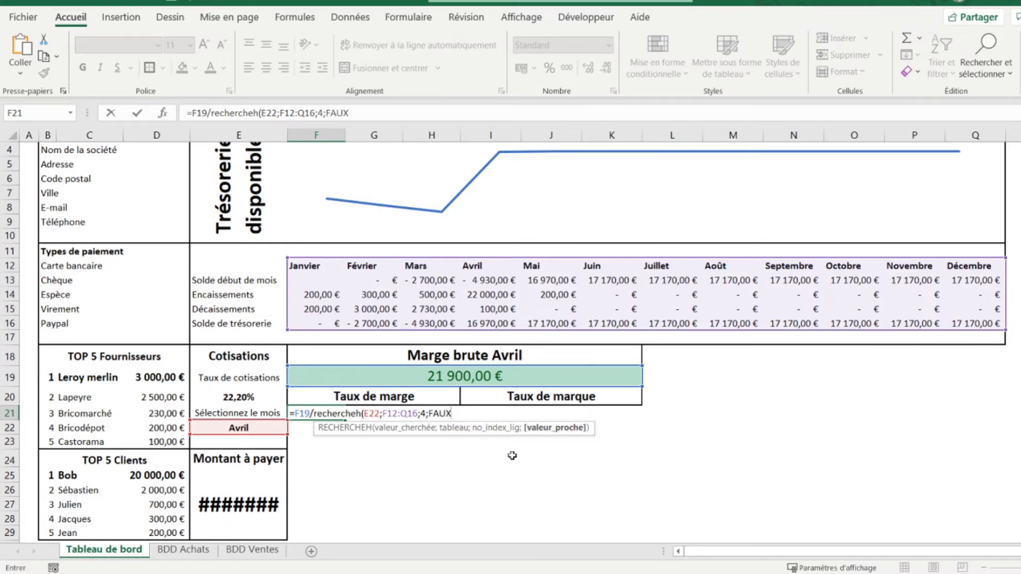
type(")")
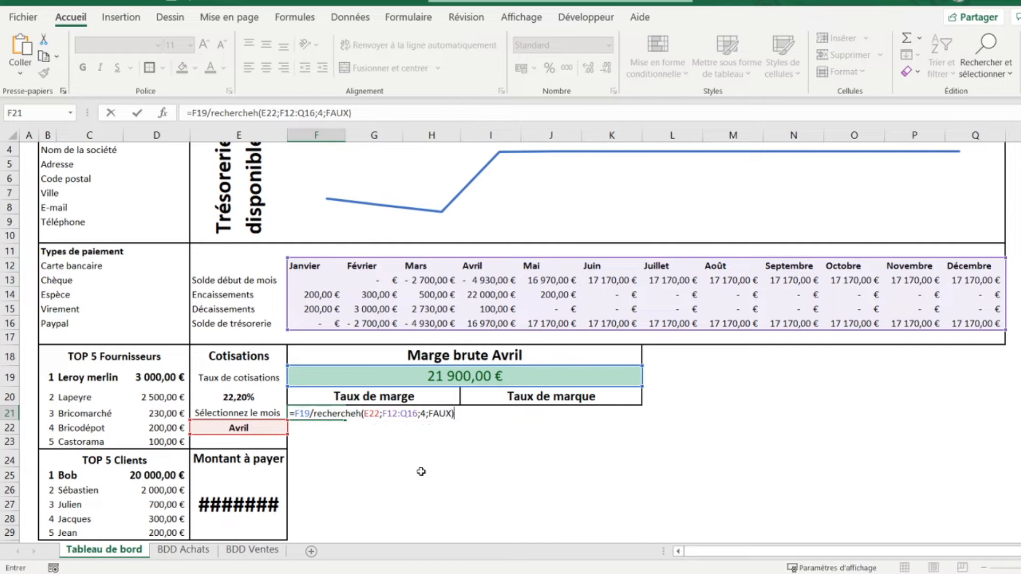
key("Return")
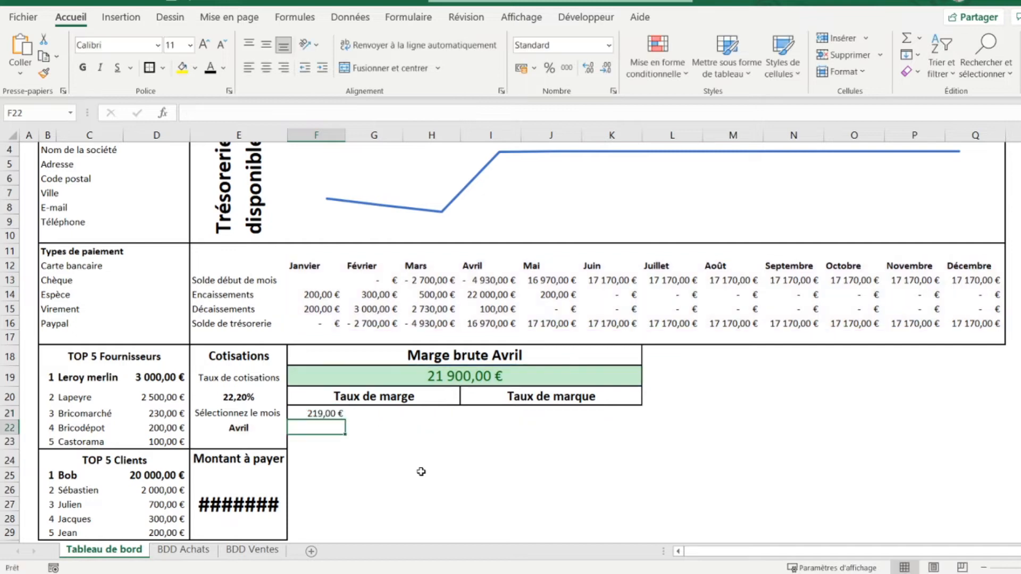
Format the Taux de marge result in F21 as a percentage and merge and centre it across F21:H29
left_click(311, 413)
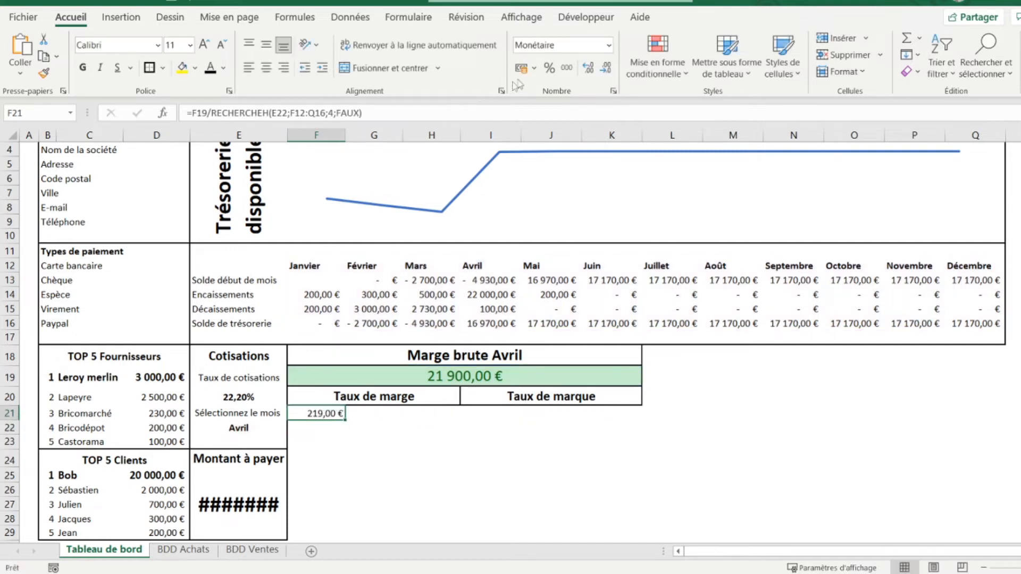
left_click(548, 69)
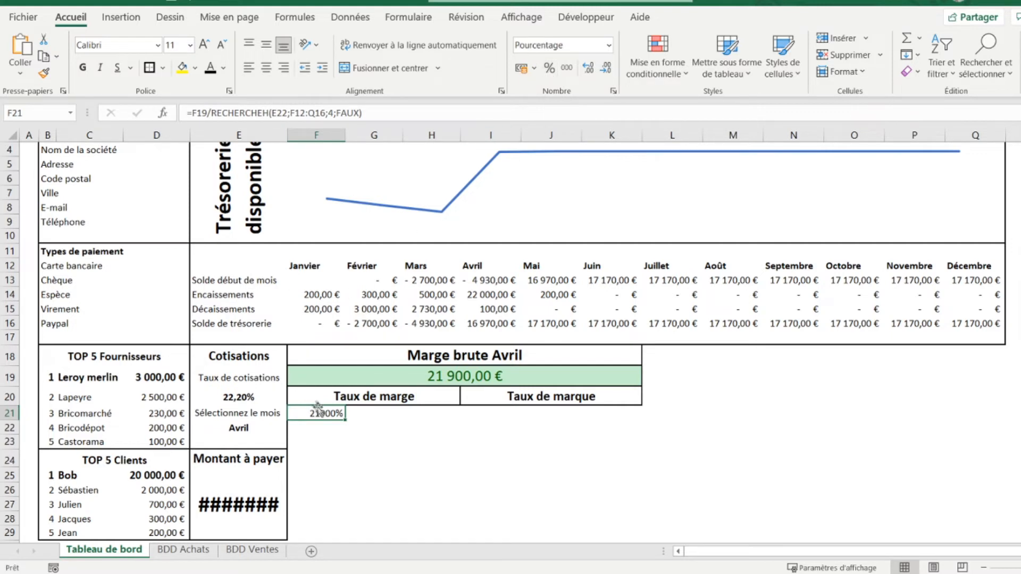
left_click_drag(320, 413, 411, 532)
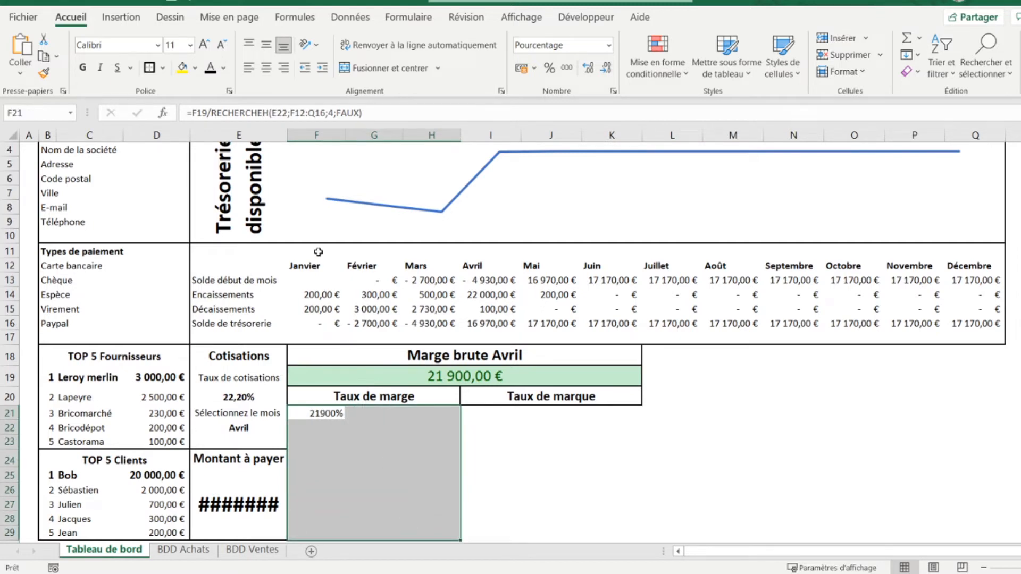
left_click(373, 71)
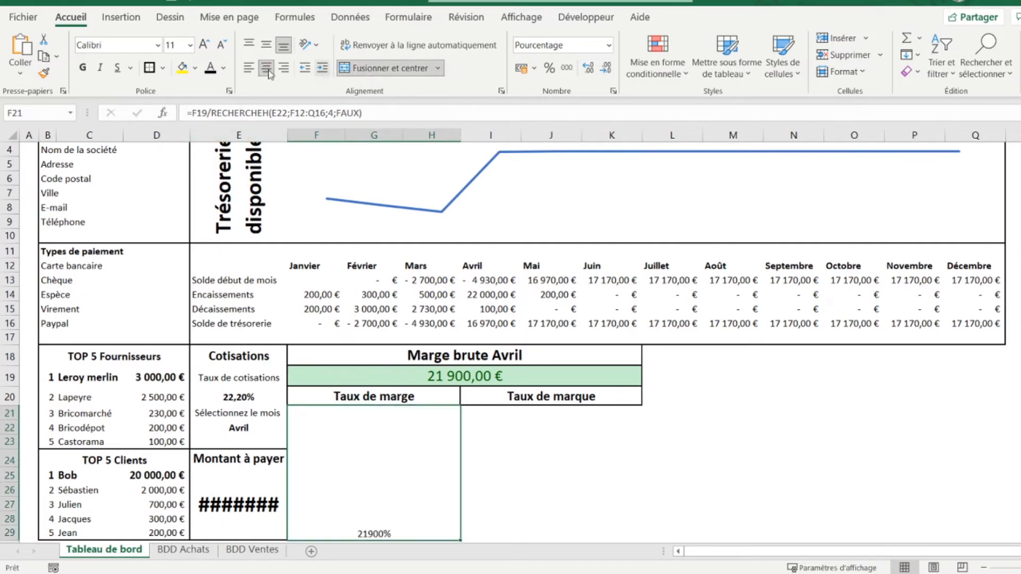
Make the merged Taux de marge percentage bold, enlarge it to font size 24 and centre it vertically
left_click(85, 68)
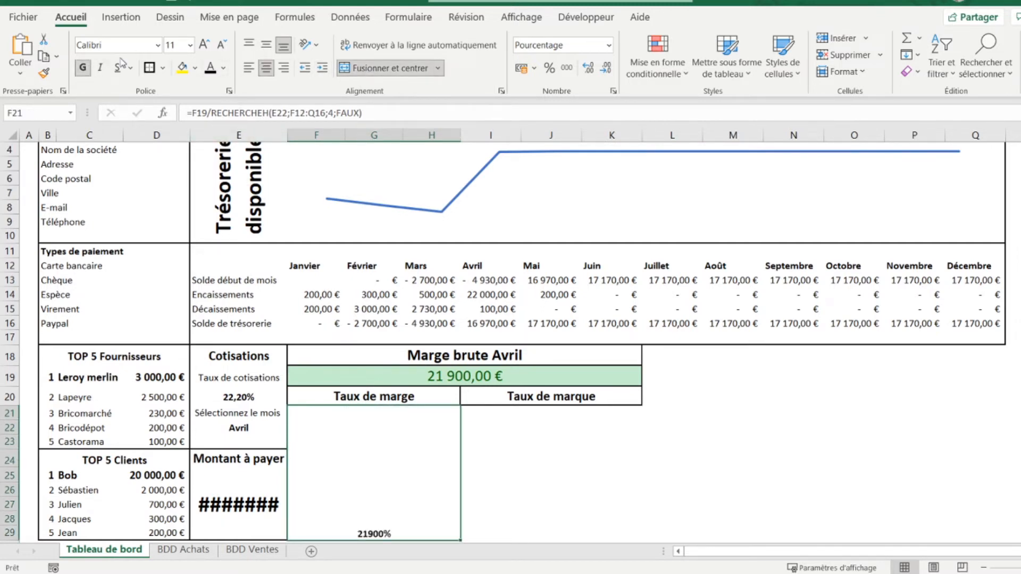
left_click(202, 47)
left_click(202, 46)
left_click(202, 47)
left_click(202, 47)
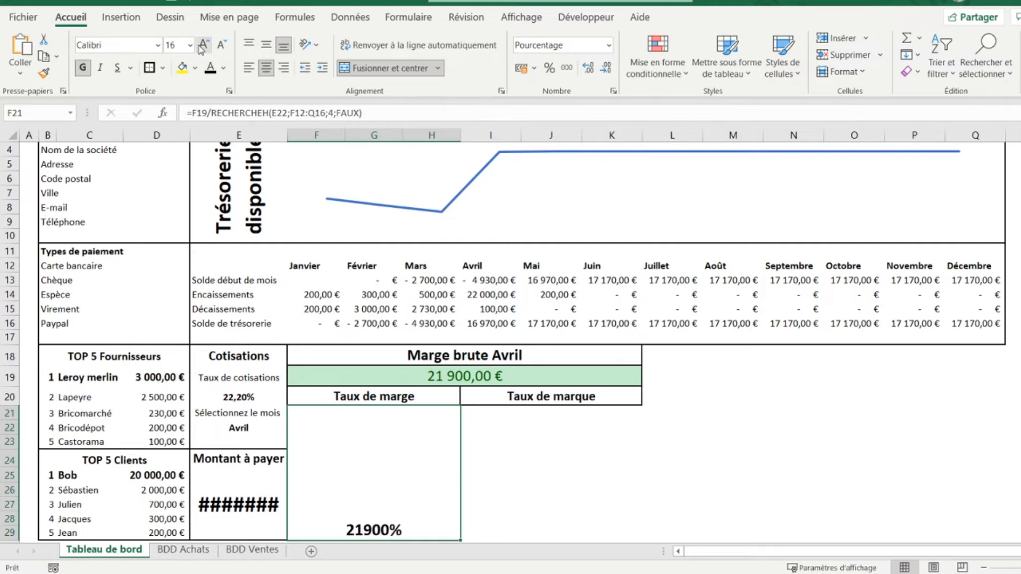
left_click(266, 49)
left_click(202, 46)
left_click(202, 47)
left_click(202, 47)
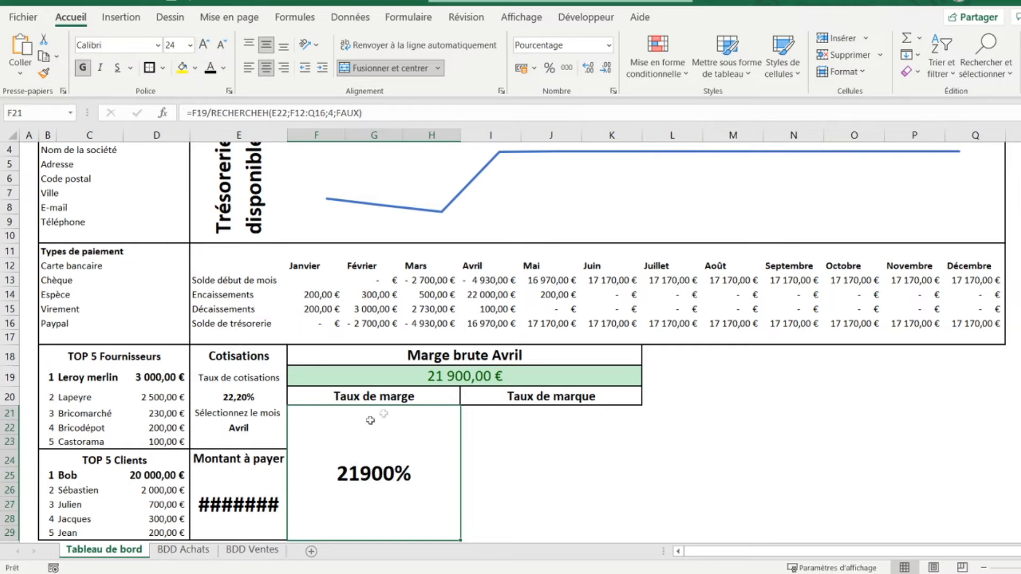
Begin a formula in I21 under "Taux de marque" that divides the margin result F19 by a RECHERCHEH lookup
left_click(503, 296)
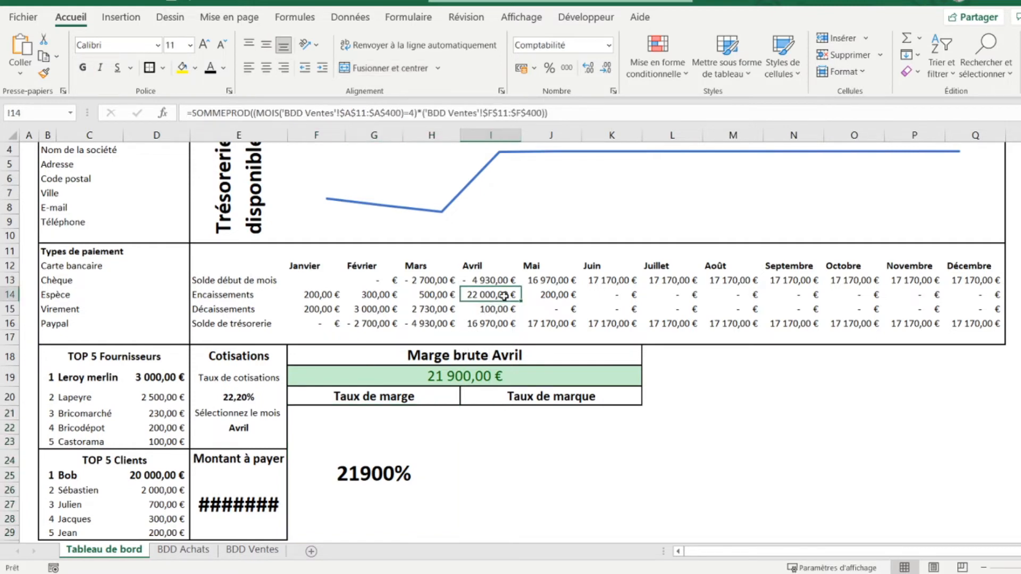
left_click(476, 311)
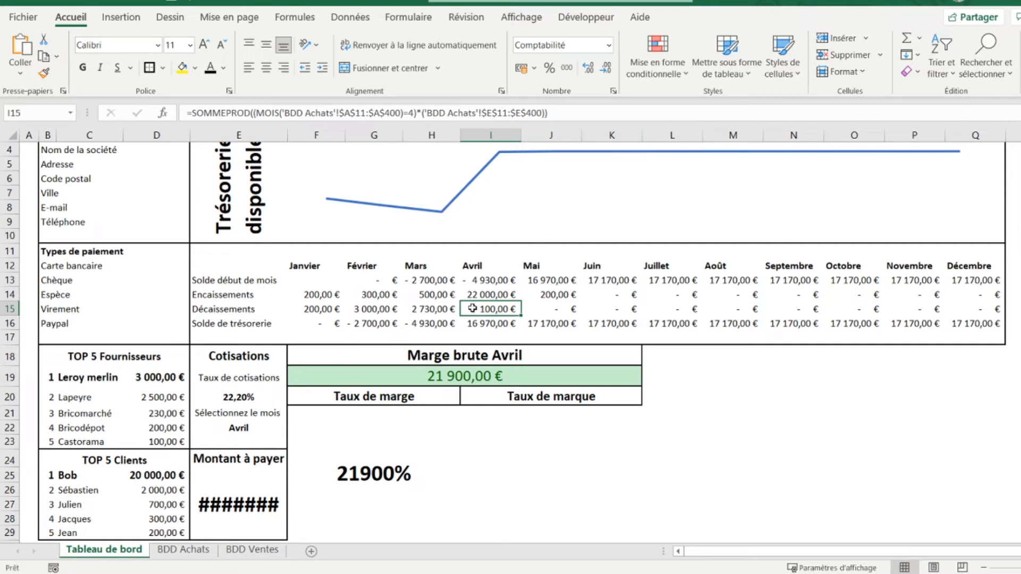
left_click(505, 426)
left_click(498, 412)
type("=")
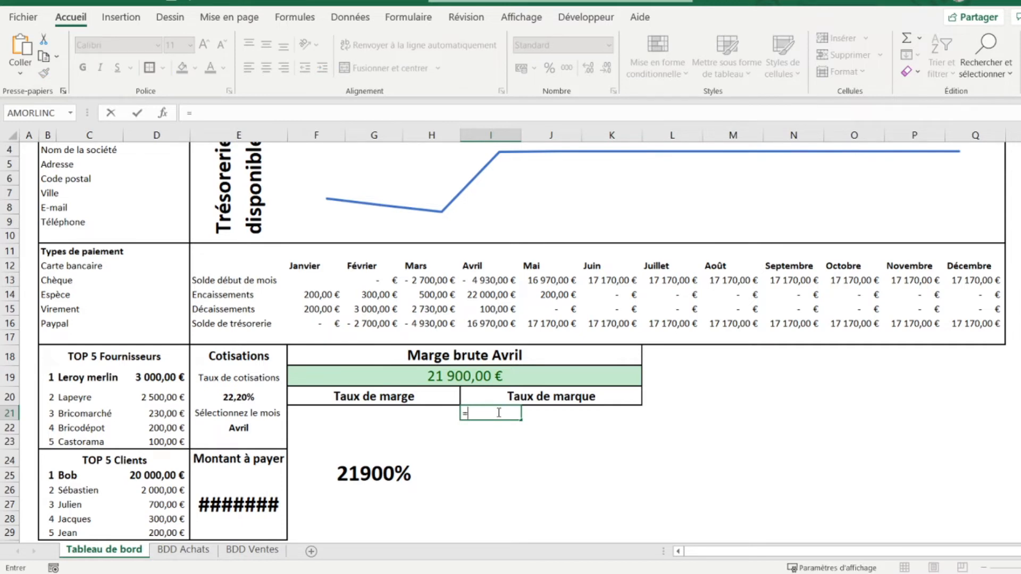
left_click(436, 378)
type("/recherchev")
key("BackSpace")
type("hеh")
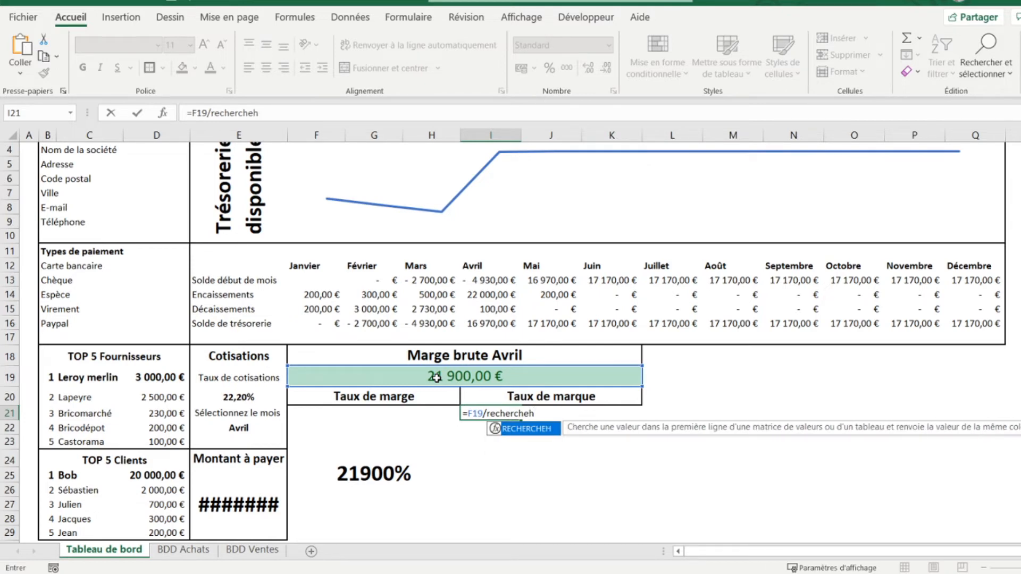
double_click(545, 431)
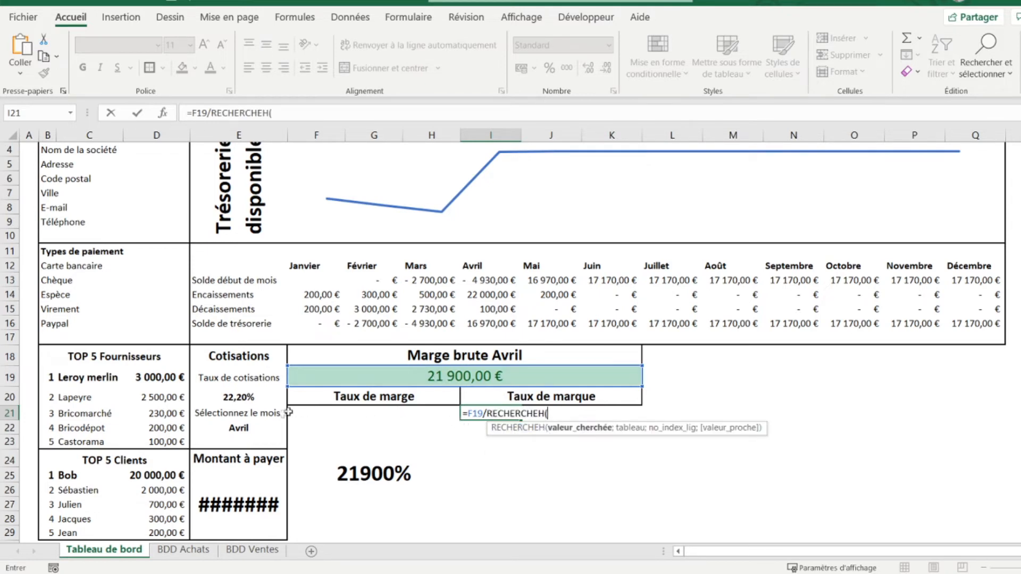
Complete the RECHERCHEH in I21 with lookup value E22, table F12:Q16, row index 3 and exact match FAUX
left_click(242, 428)
type(";")
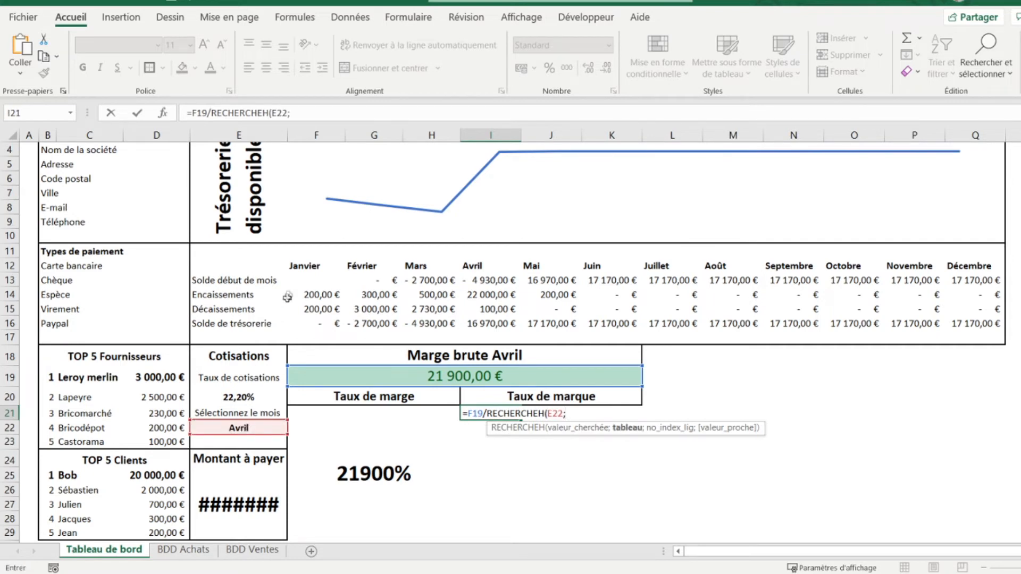
left_click_drag(302, 268, 946, 316)
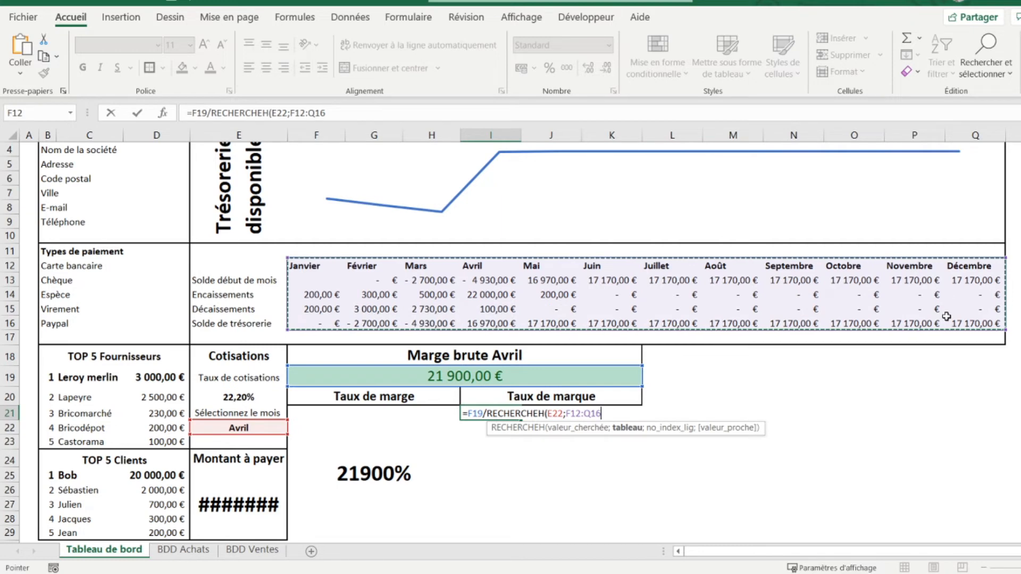
type(";")
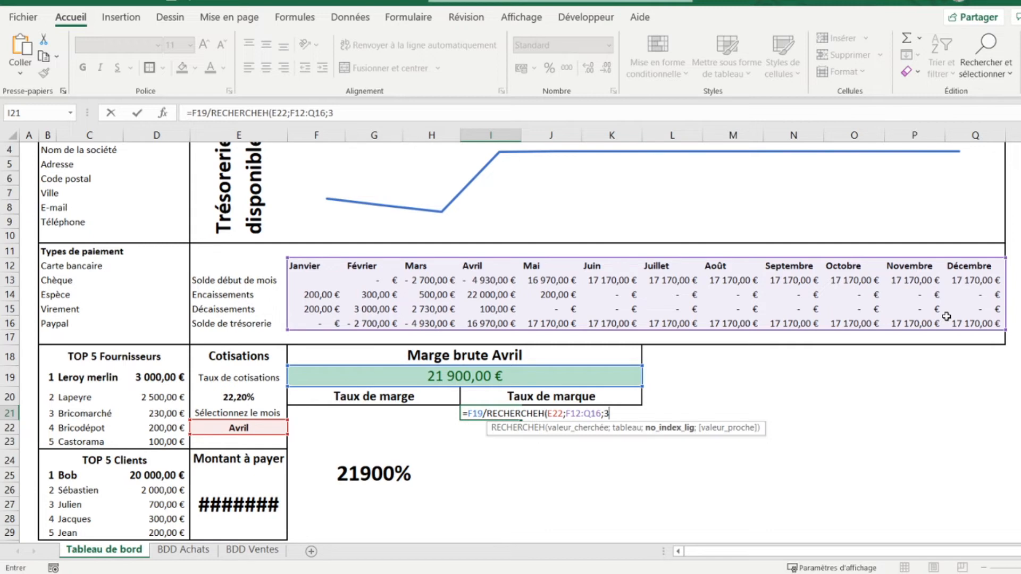
type("3;")
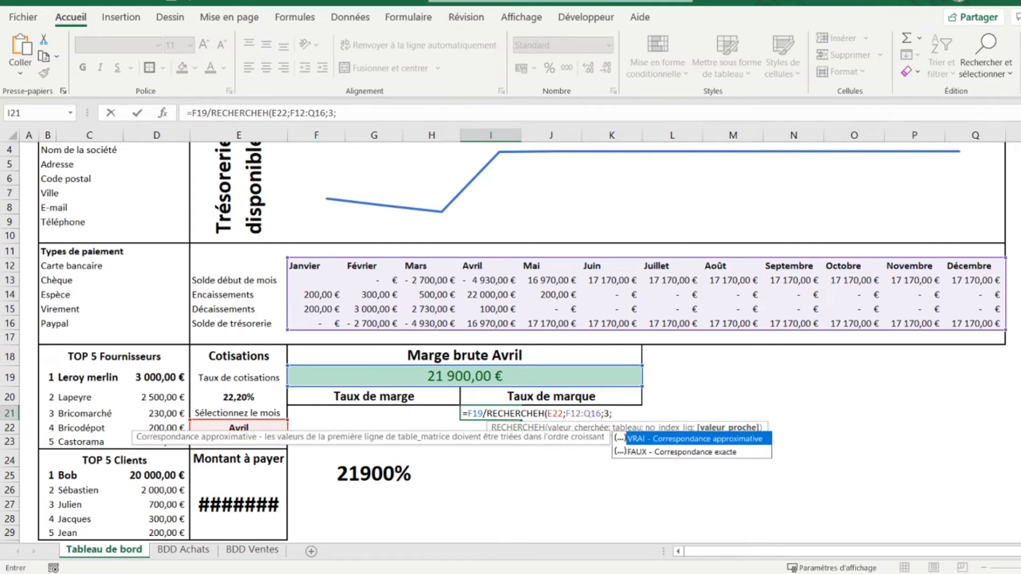
double_click(705, 453)
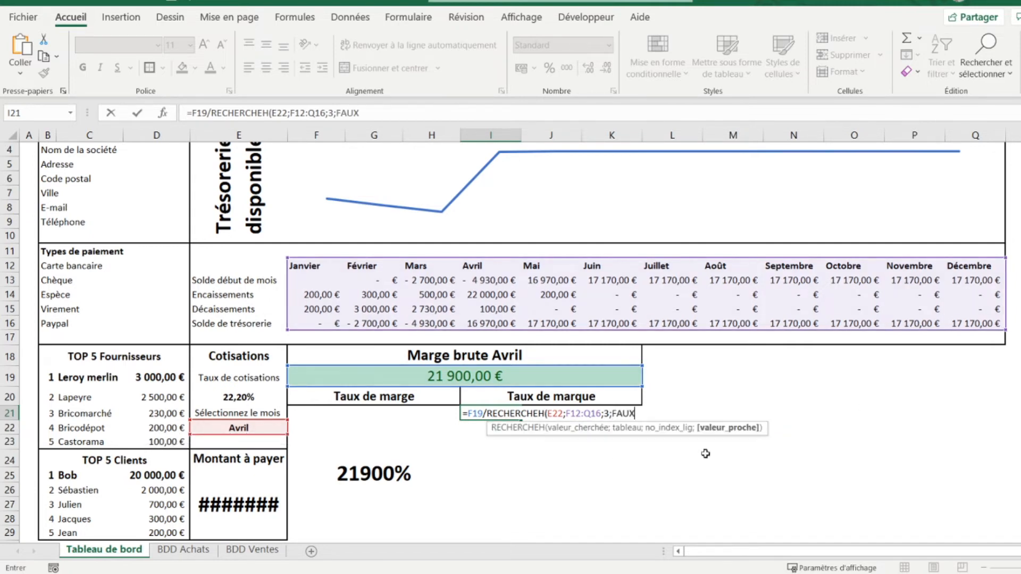
type(")")
key("Return")
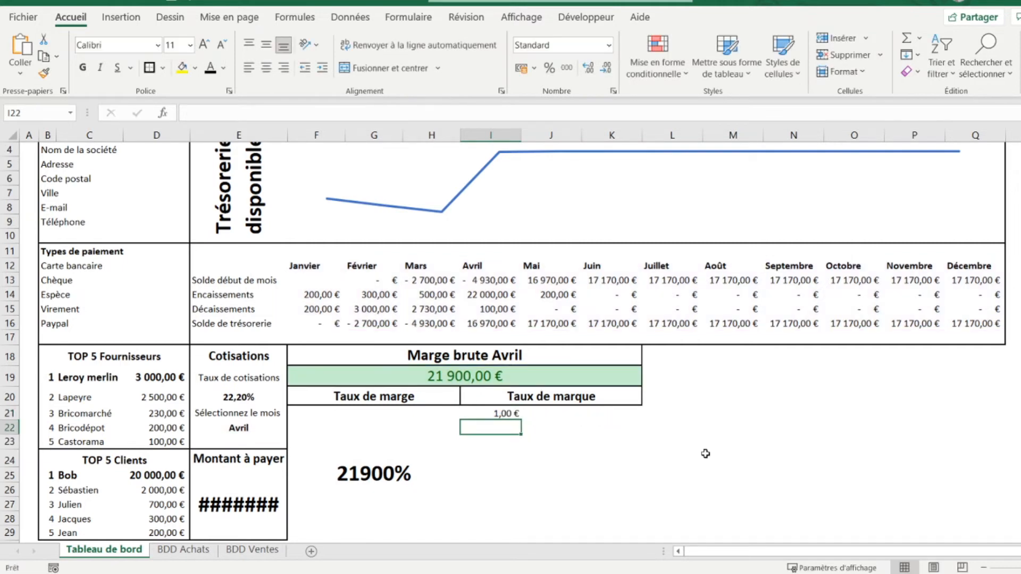
Format the Taux de marque result in I21 as a percentage and merge and centre it across I21:K29
key("Up")
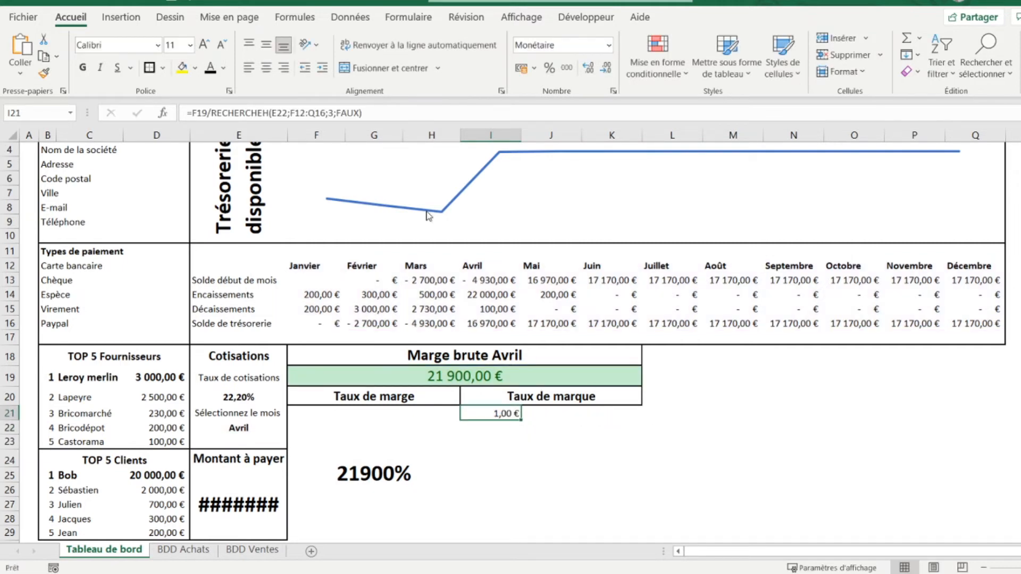
left_click(549, 68)
key("shift+Down")
key("shift+Down")
key("shift+Down")
key("shift+Down")
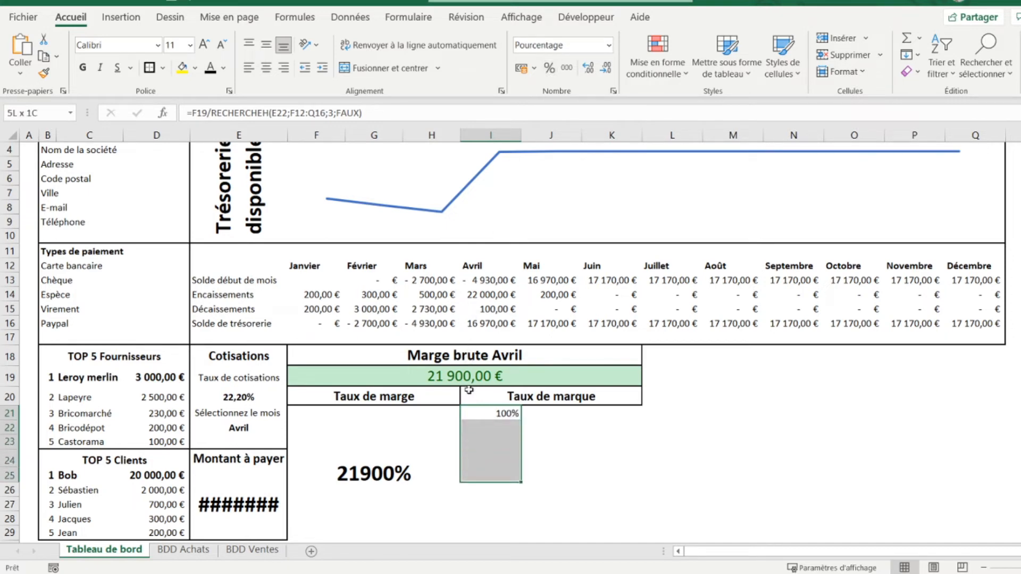
key("shift+Down")
key("shift+Down")
key("shift+Down")
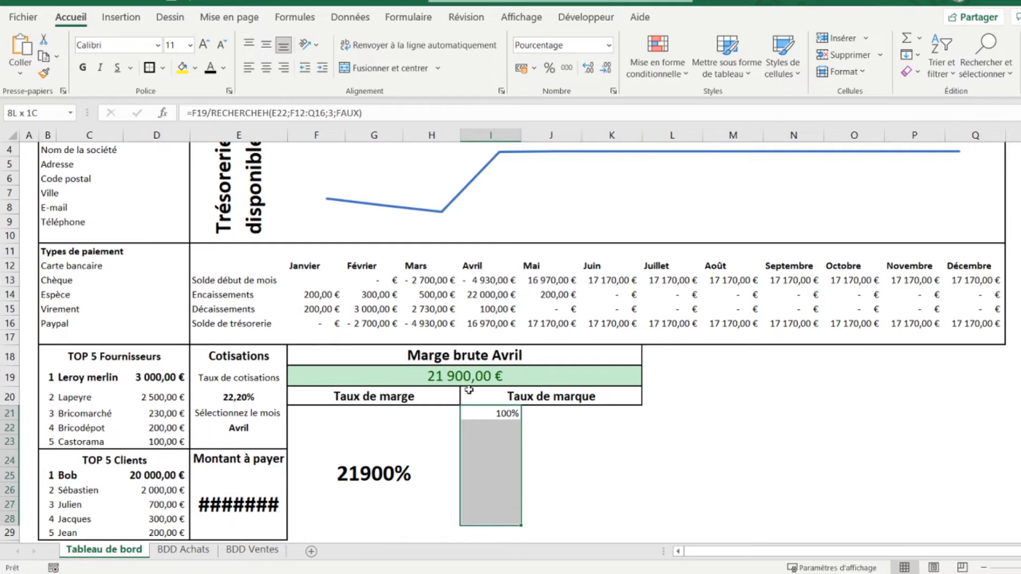
key("shift+Down")
key("shift+Right")
key("shift+Right")
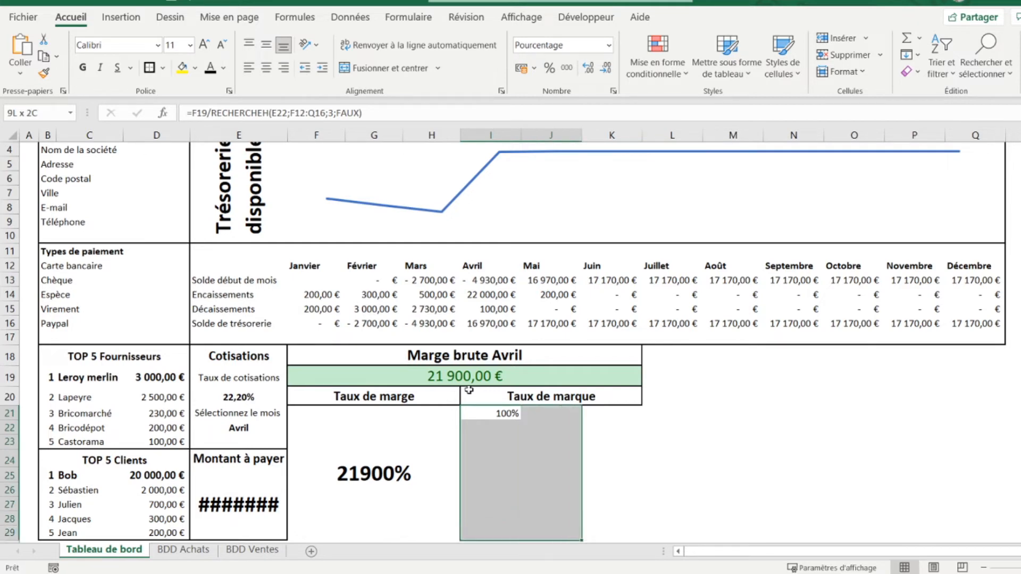
left_click(397, 71)
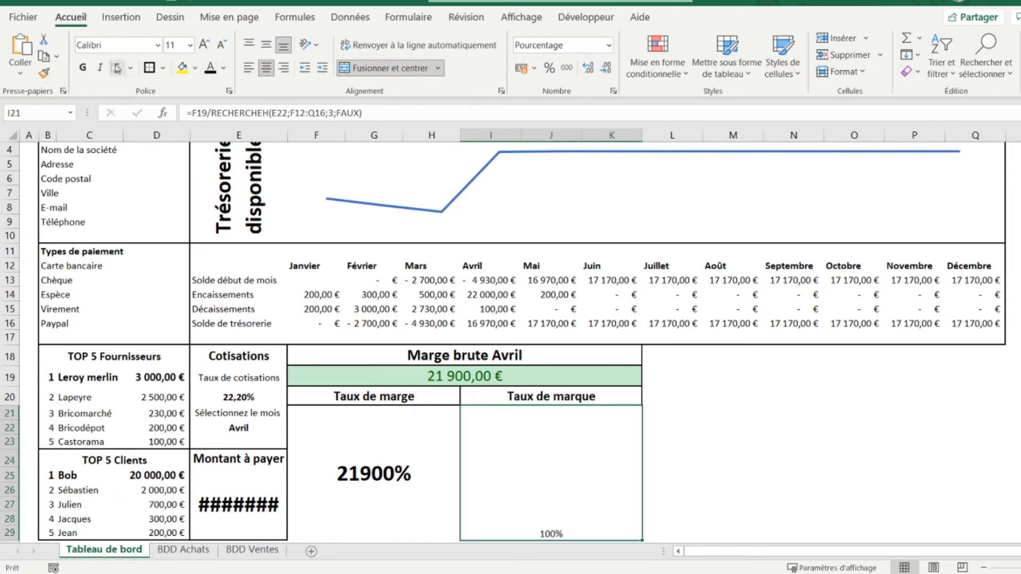
Make the merged Taux de marque percentage bold and enlarge it to font size 22
left_click(81, 67)
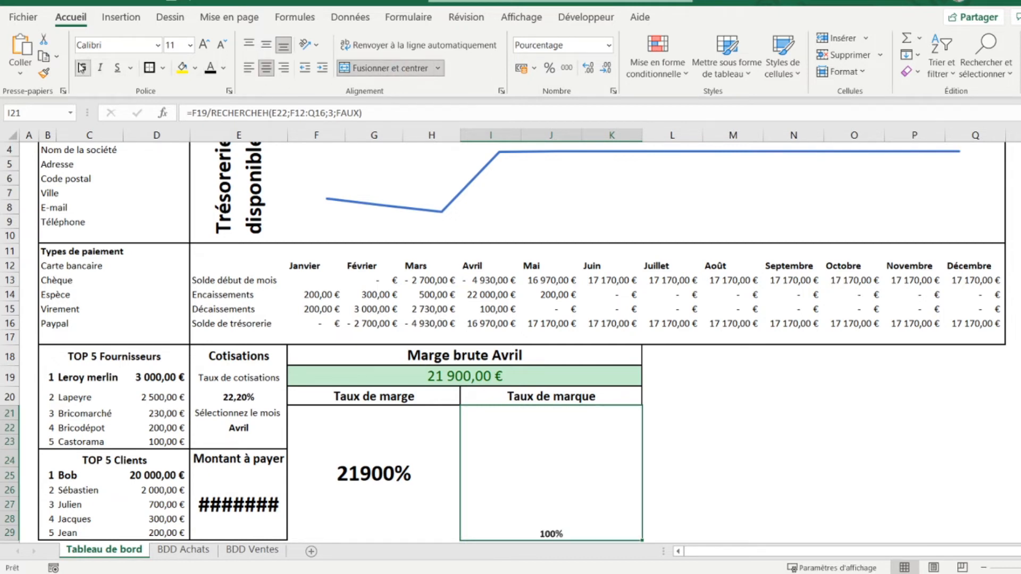
left_click(203, 47)
left_click(203, 47)
left_click(203, 46)
left_click(203, 47)
left_click(203, 46)
left_click(203, 47)
Copy the formatting of the Taux de marge result onto the Taux de marque result
left_click(340, 461)
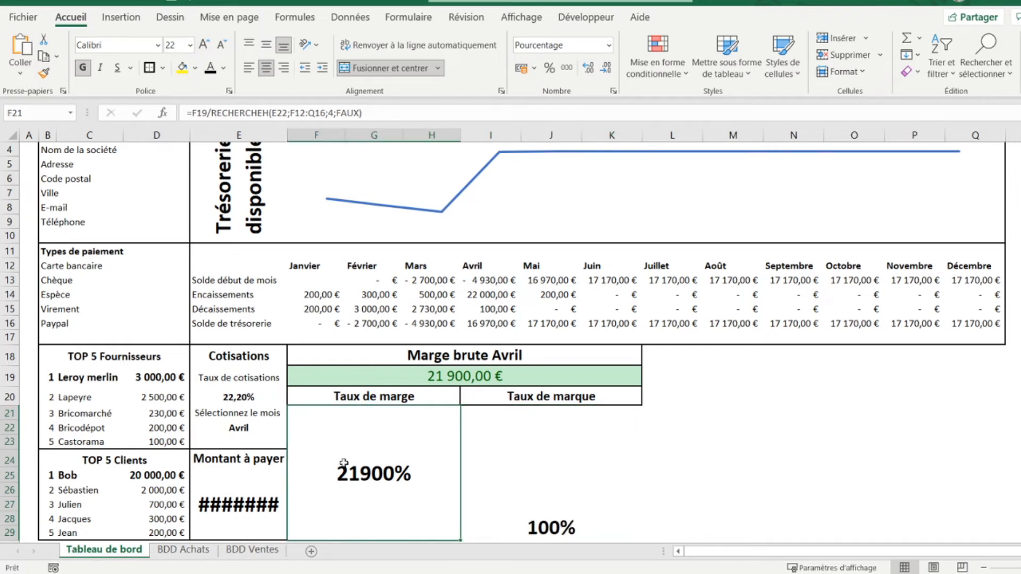
left_click(42, 76)
left_click(543, 473)
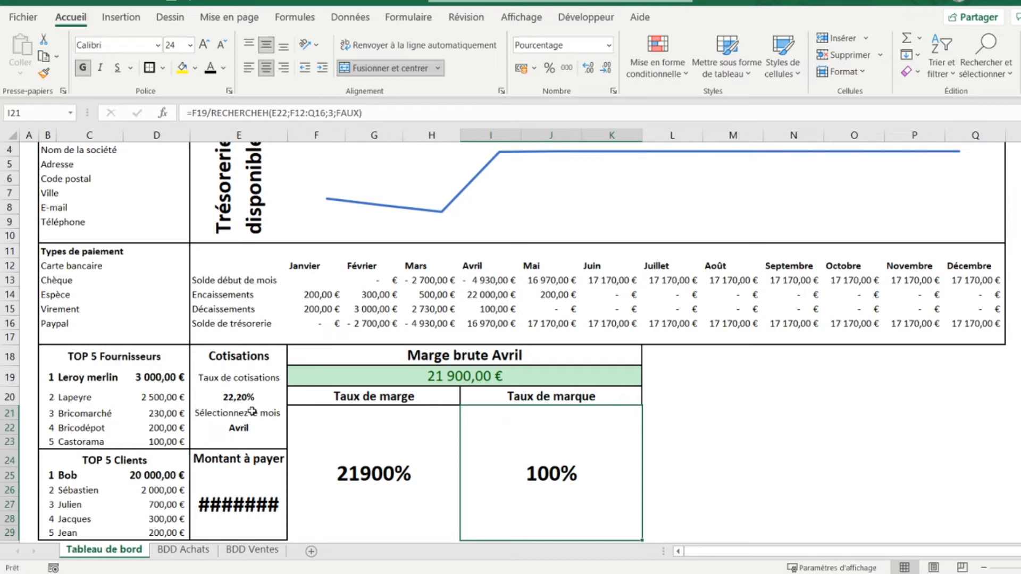
Show the Taux de marque percentage in I21 with two decimal places
left_click(481, 297)
left_click(428, 378)
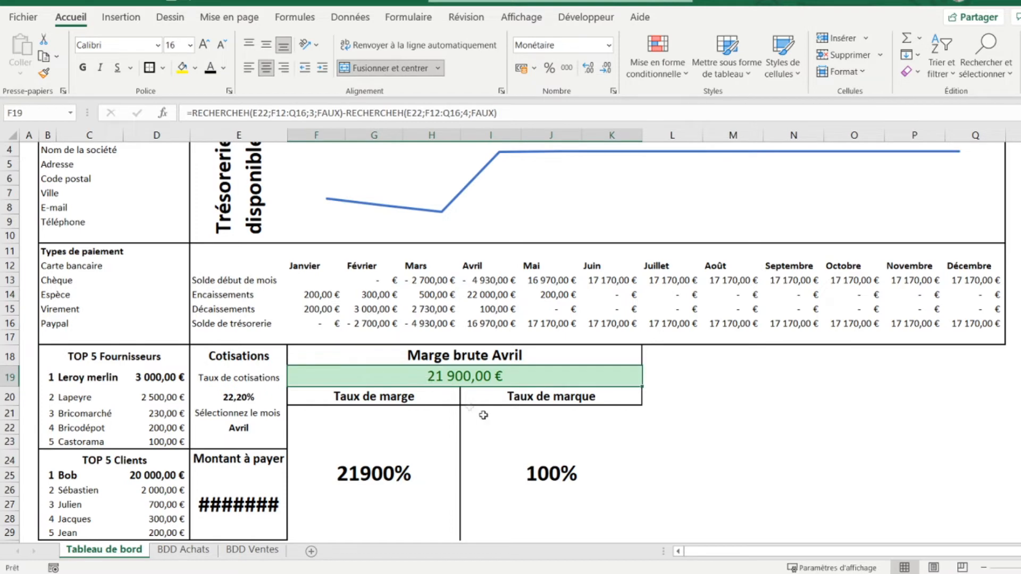
left_click(534, 471)
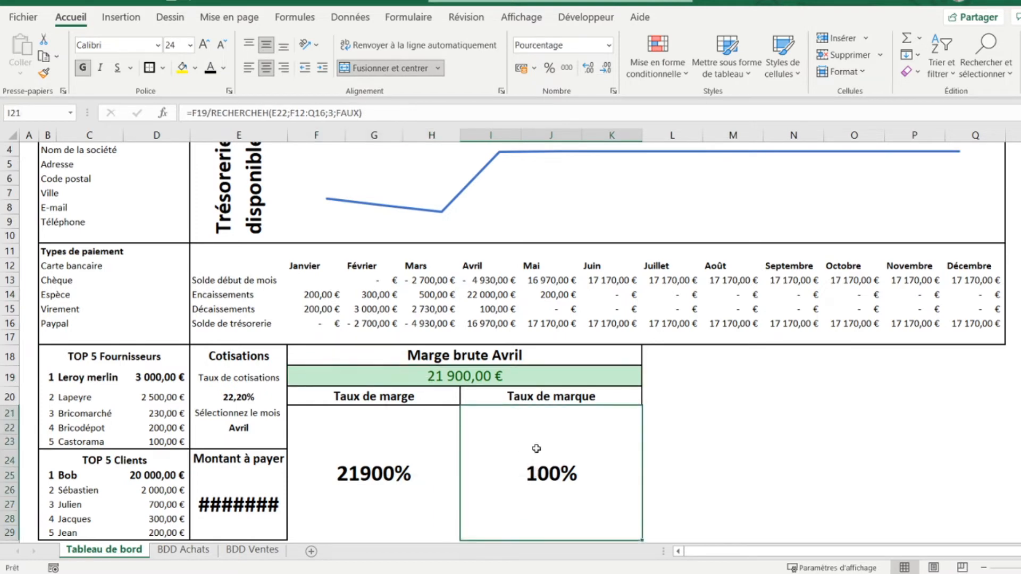
left_click(589, 71)
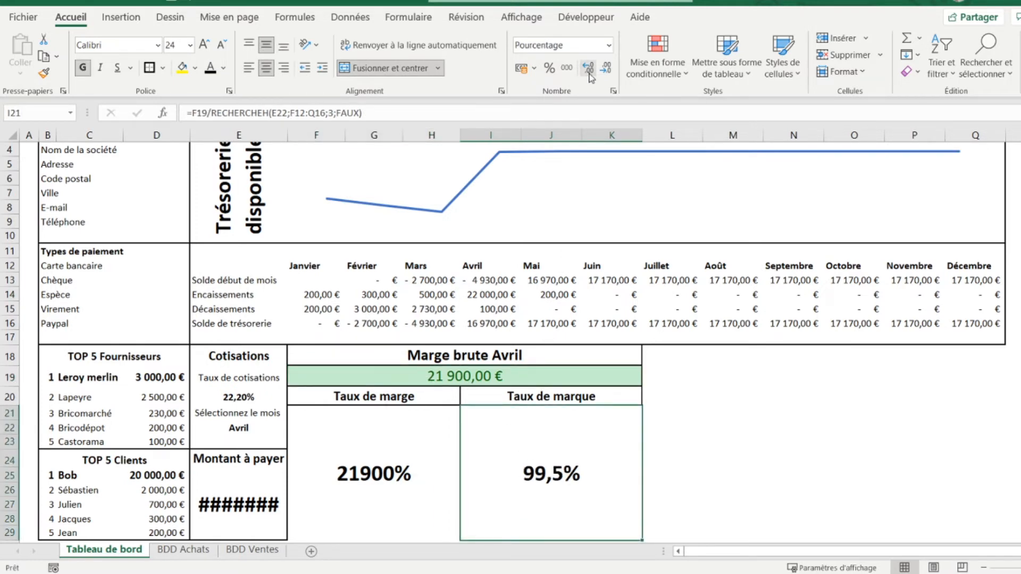
left_click(588, 71)
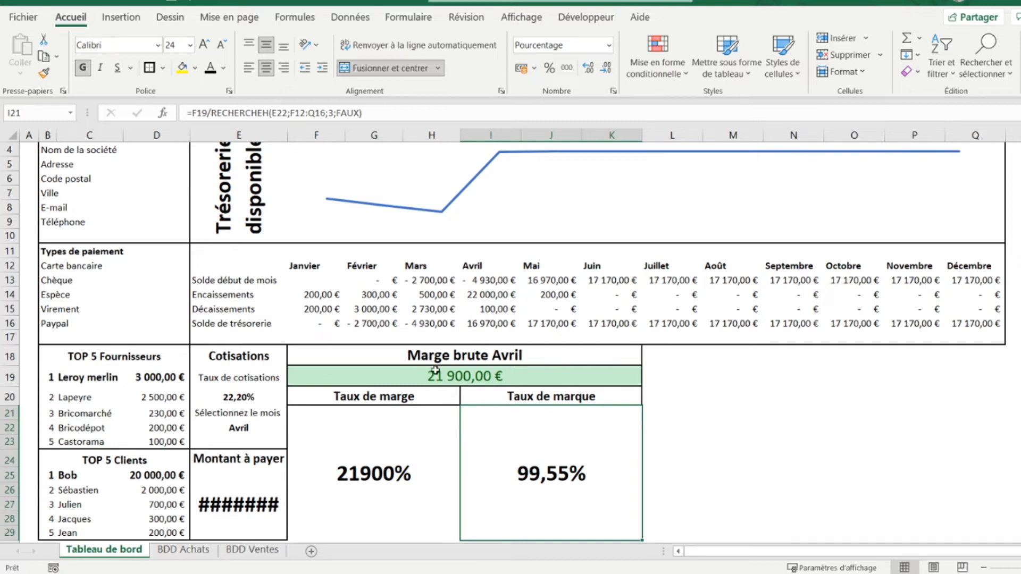
Highlight the Taux de marge and Taux de marque results with green fill and dark green text when they are greater than 0
left_click(490, 296)
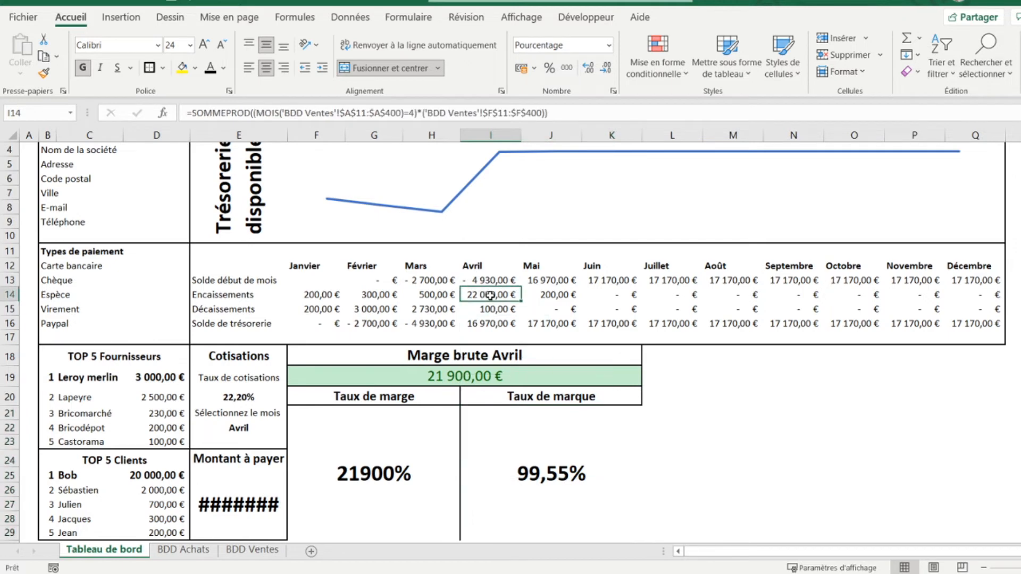
left_click(460, 371)
left_click(533, 474)
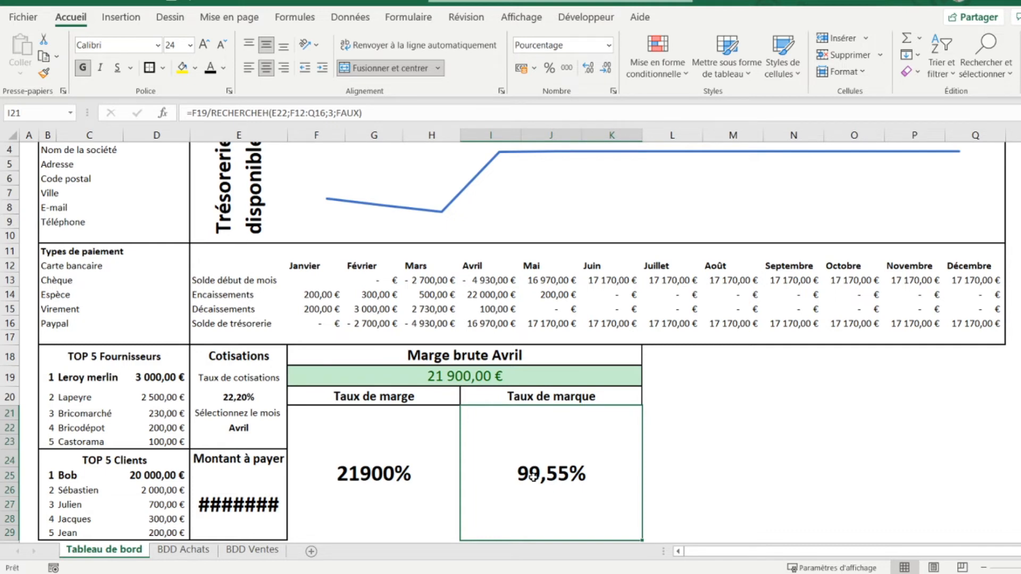
key("shift+Left")
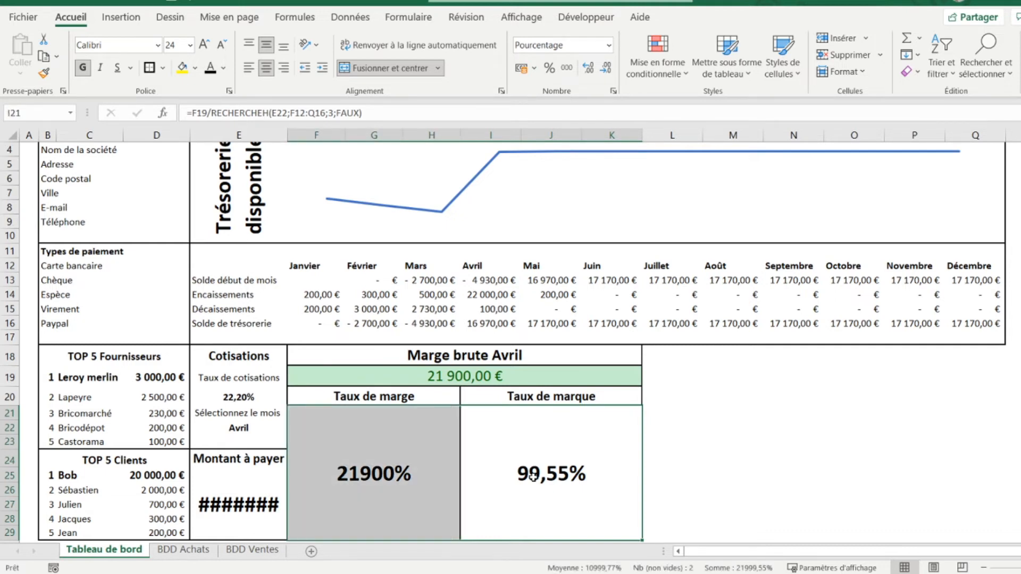
left_click(650, 71)
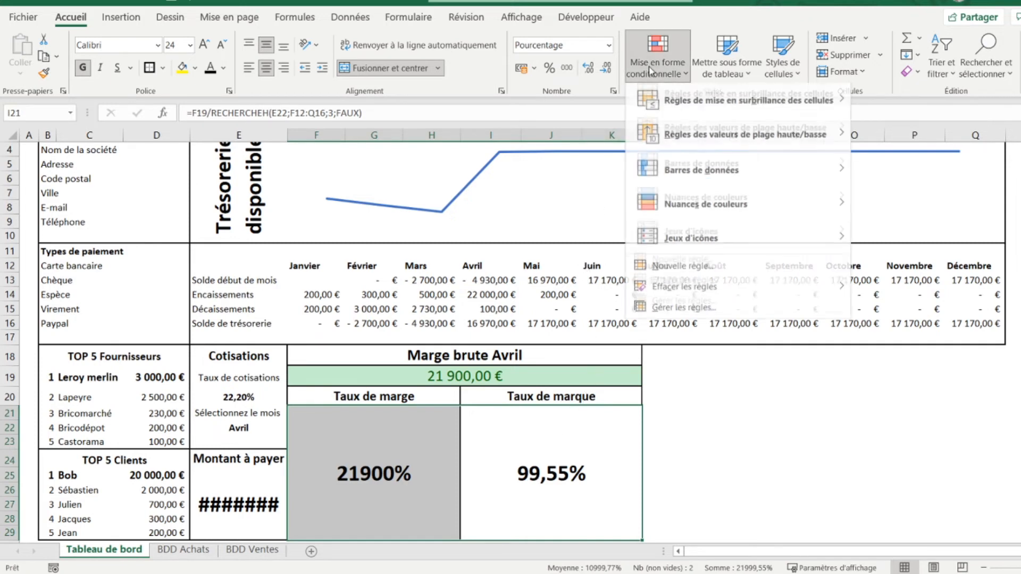
mouse_move(755, 103)
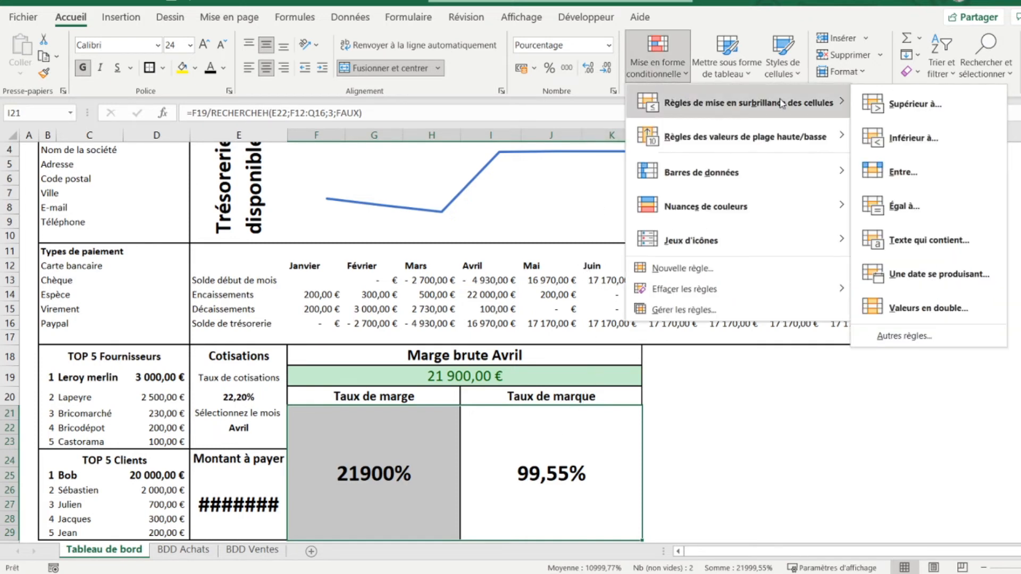
left_click(878, 104)
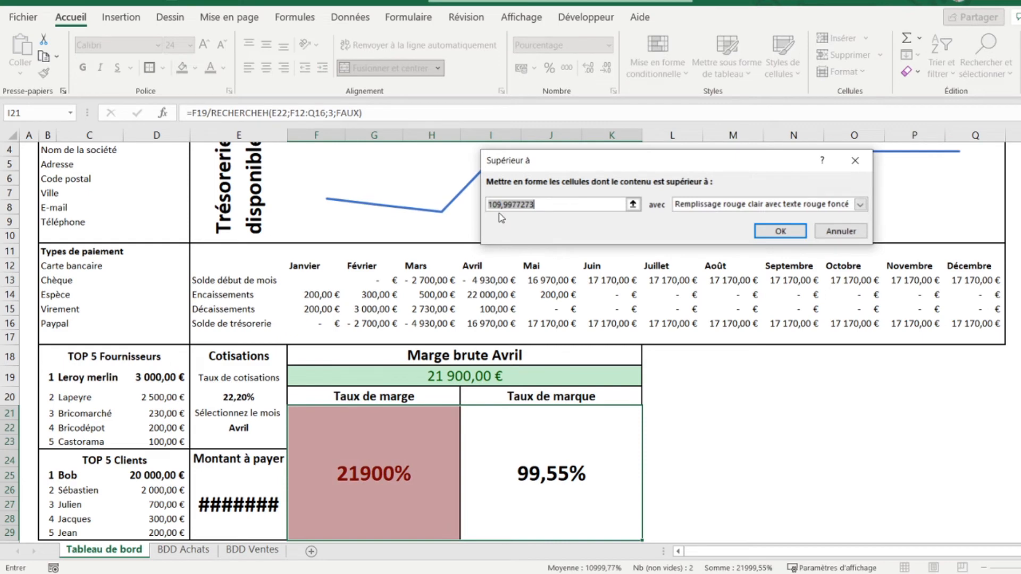
type("0")
left_click(726, 206)
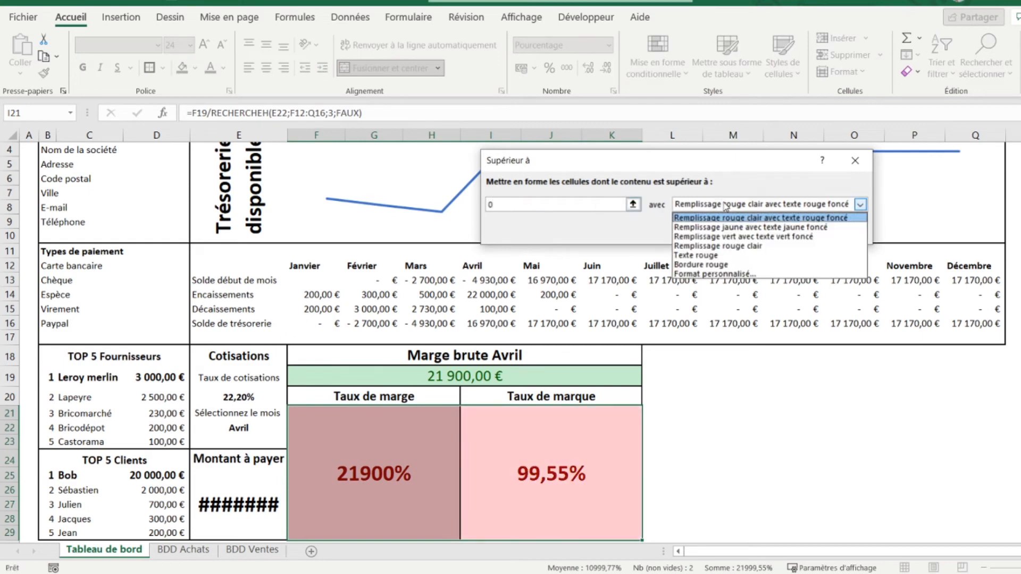
left_click(711, 237)
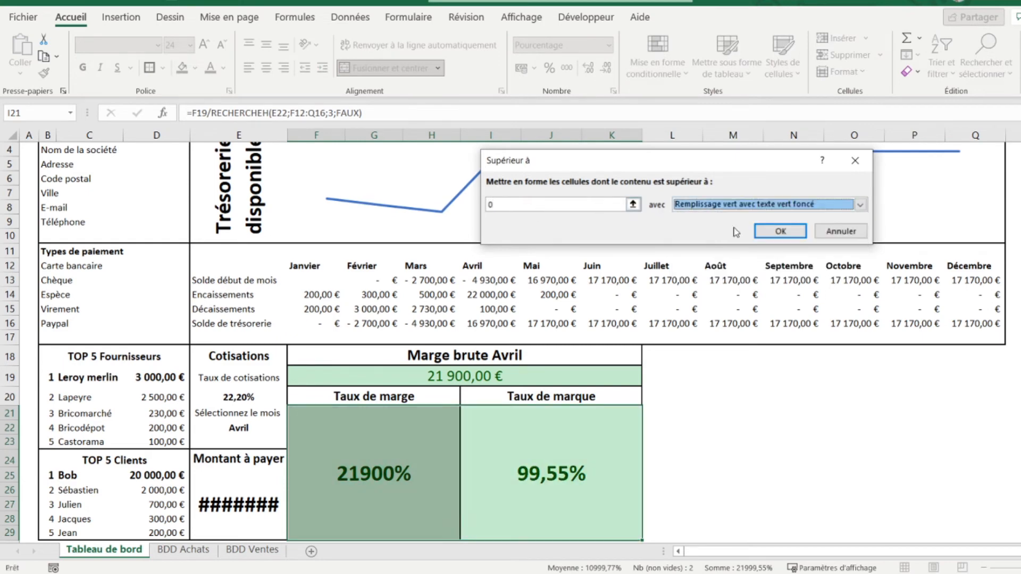
left_click(778, 231)
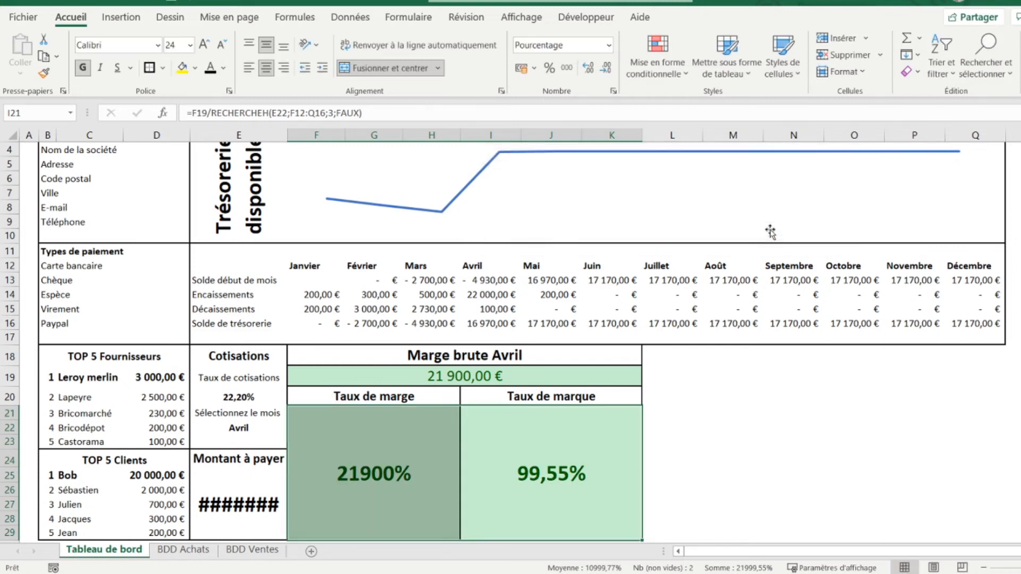
Highlight the same two rate results with light red fill and dark red text when they are less than 0
left_click(658, 73)
mouse_move(835, 95)
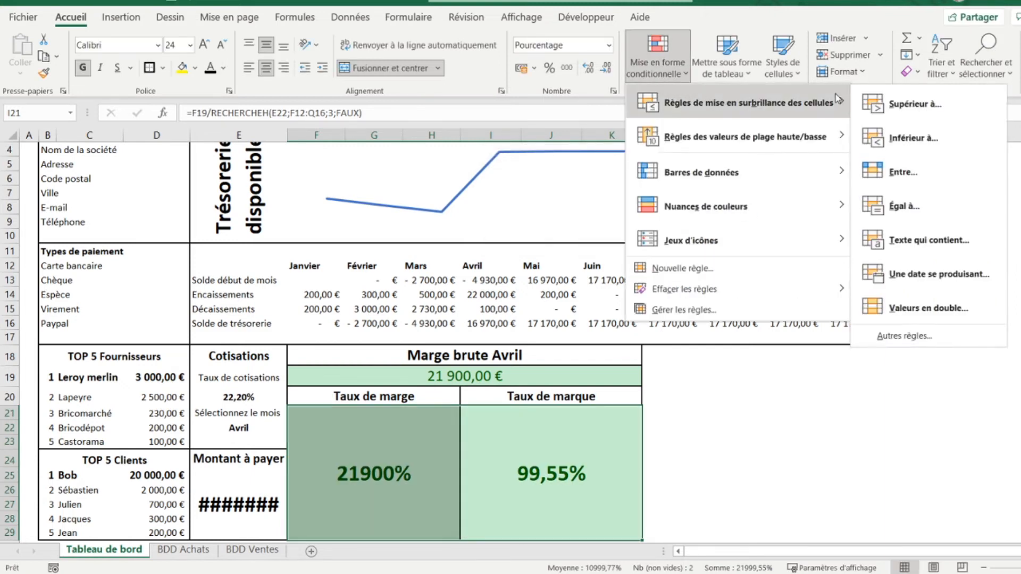
left_click(898, 134)
type("0")
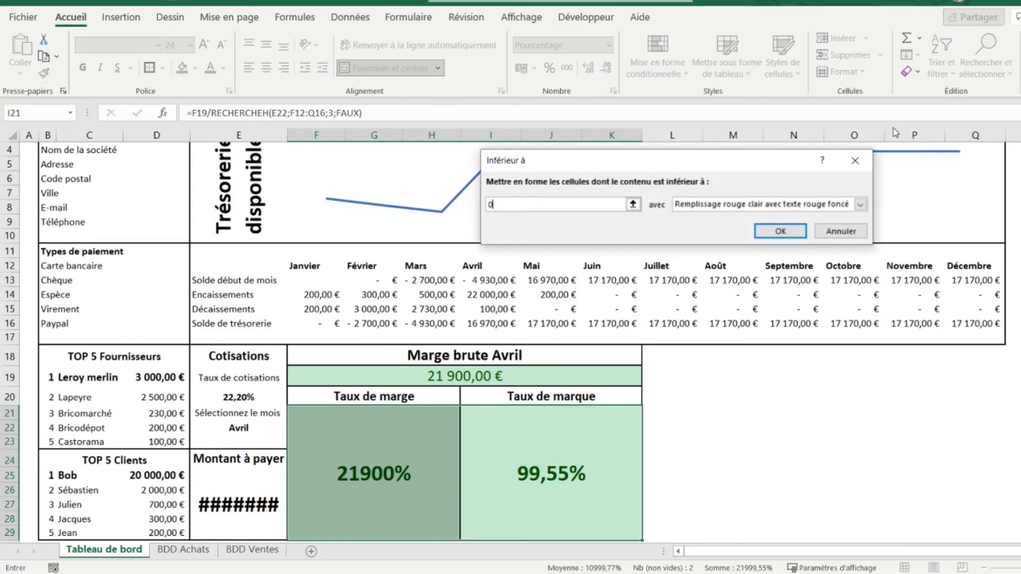
left_click(783, 230)
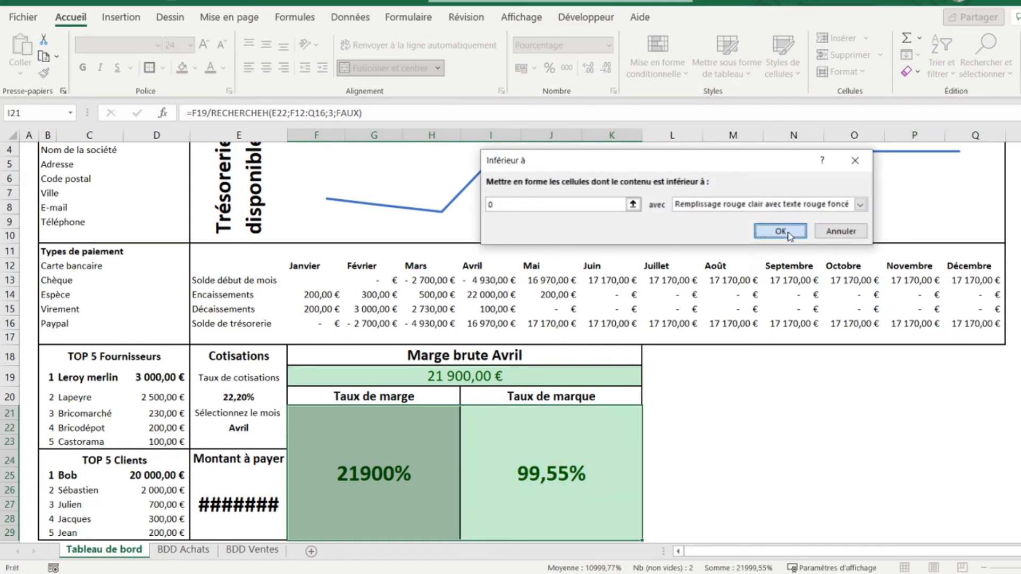
Set the selected month in E22 to Mars and check the Marge brute, Taux de marge and Taux de marque results against the monthly table
left_click(226, 431)
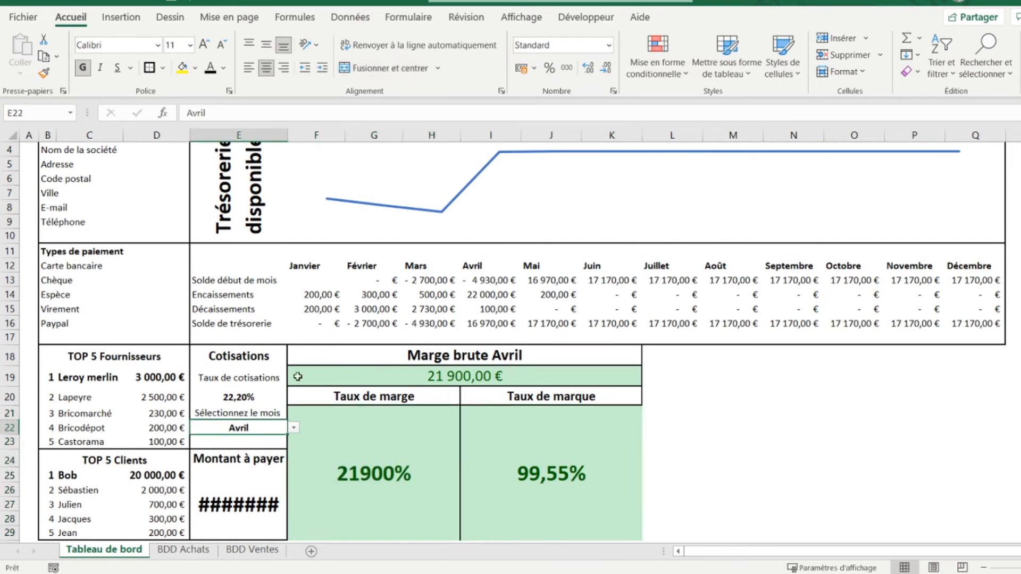
left_click(293, 427)
left_click(291, 445)
left_click(291, 444)
left_click(290, 444)
left_click(235, 459)
left_click(346, 481)
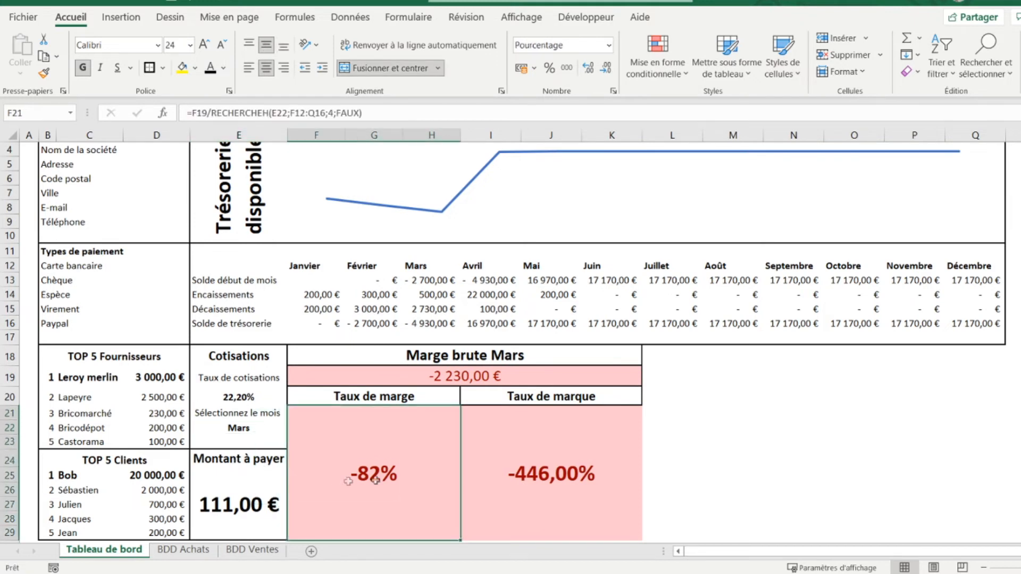
left_click(530, 484)
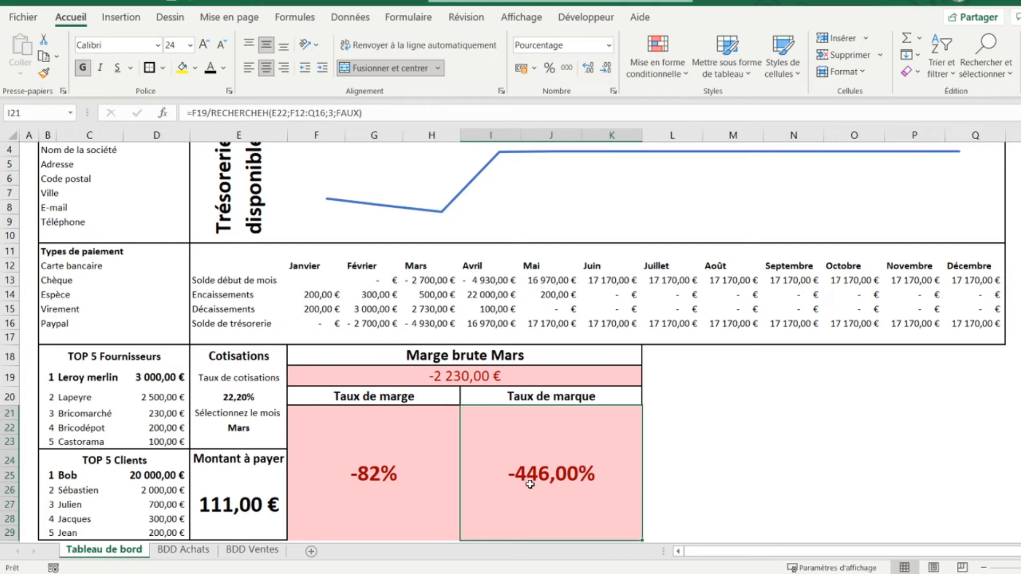
left_click(409, 296)
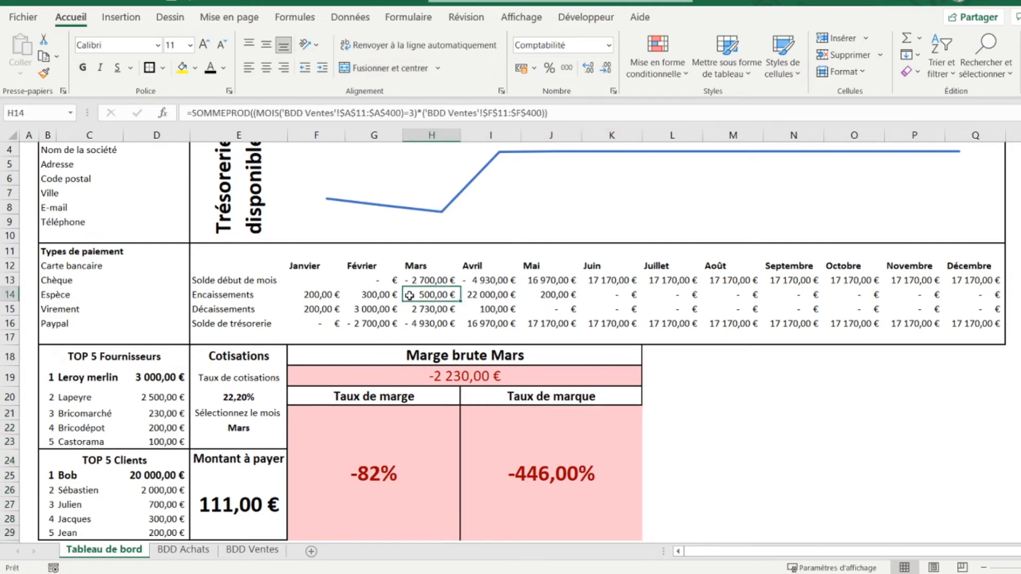
left_click(413, 378)
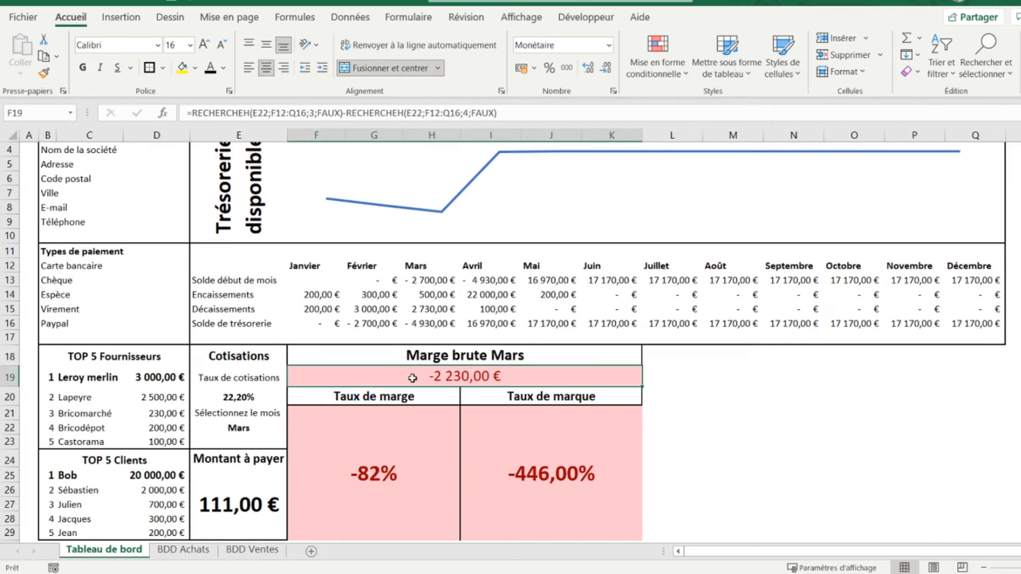
left_click(422, 303)
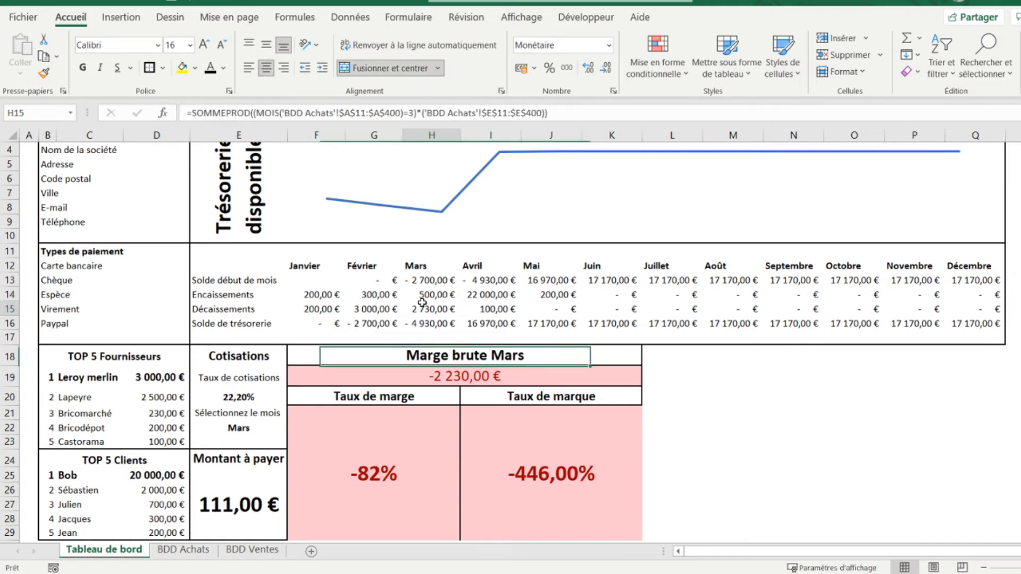
Add an outline border around the merged Taux de marque and Taux de marge result cells
left_click(496, 459)
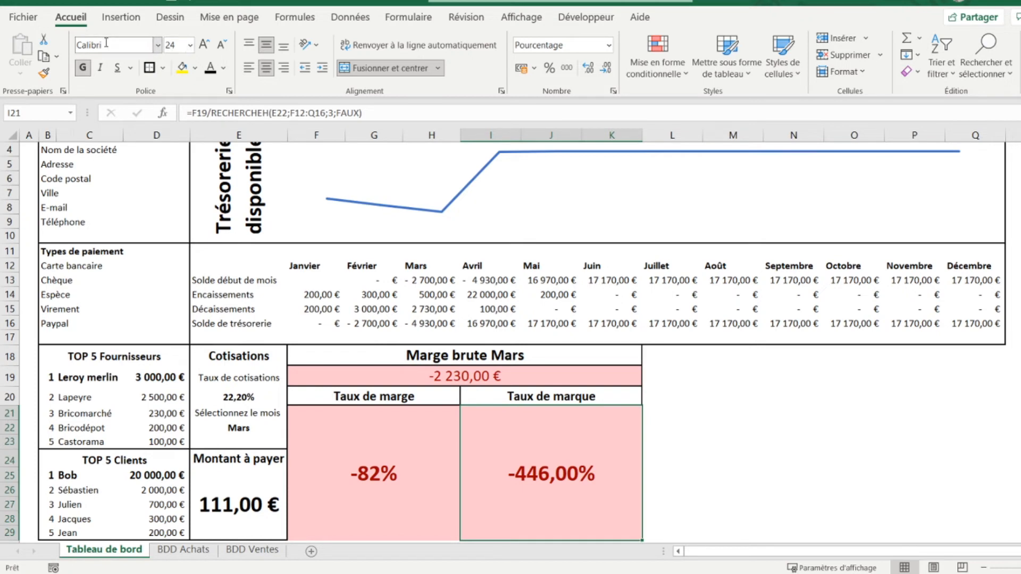
key("Left")
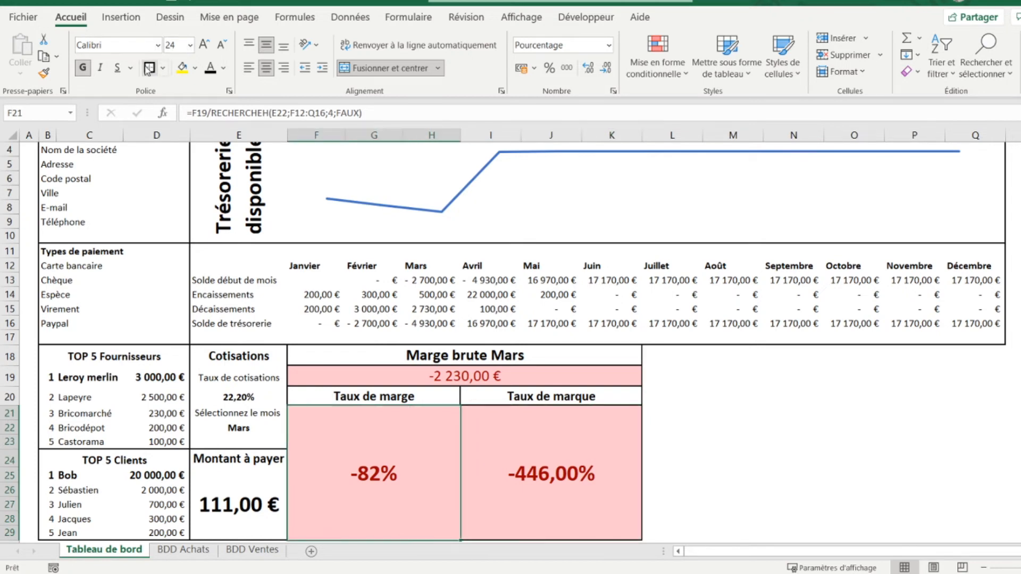
key("Right")
key("Right")
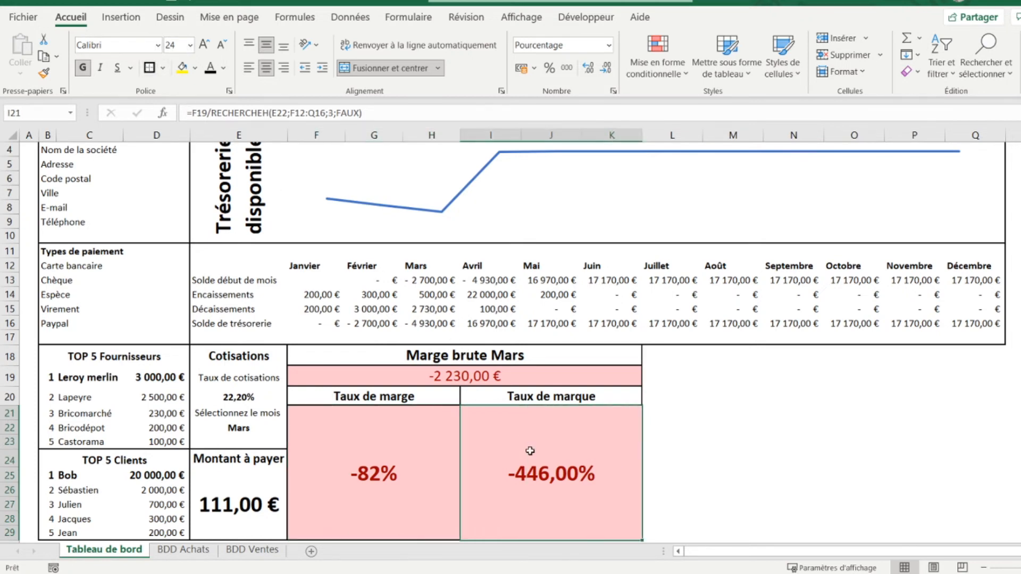
key("Up")
key("Up")
key("Up")
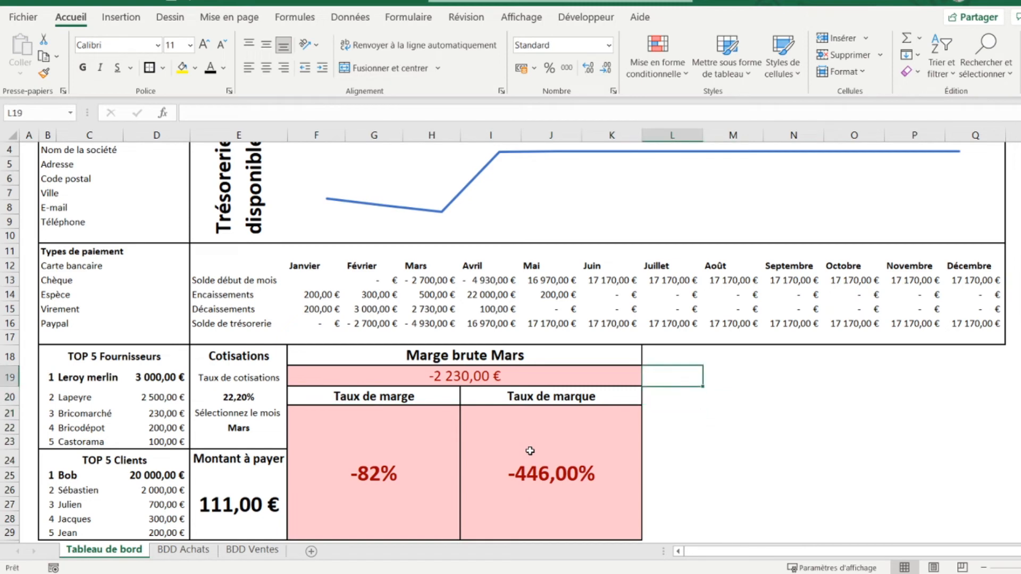
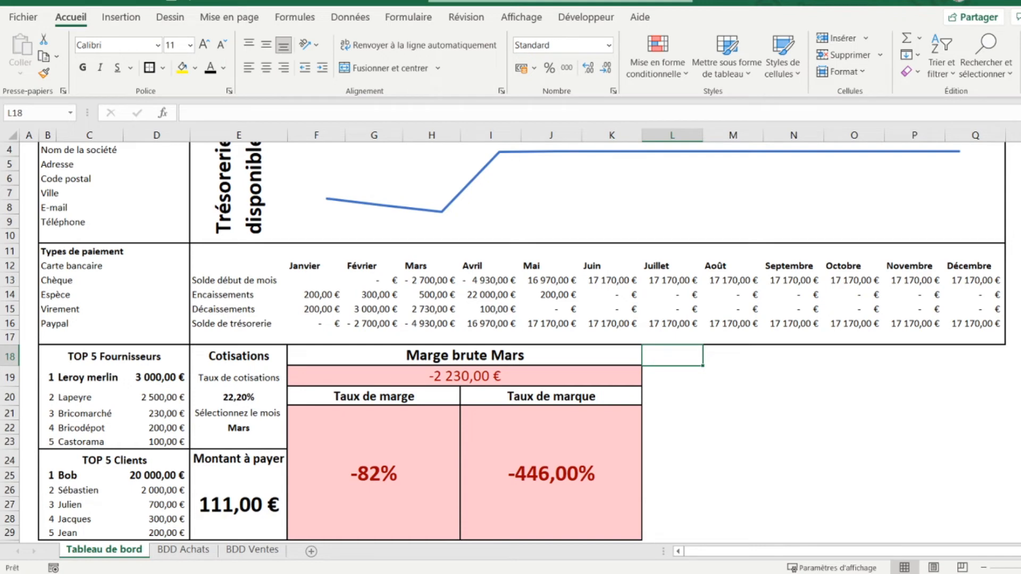
Enter the headers Encaissements, Décaissements and Cotisations in M19, N19 and O19
key("Down")
key("Right")
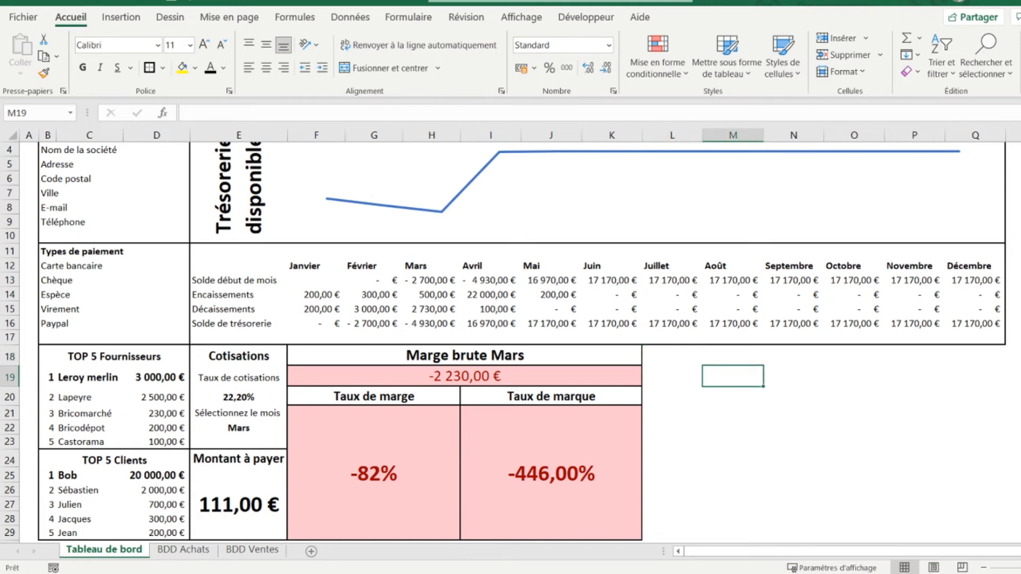
type("Encaissements")
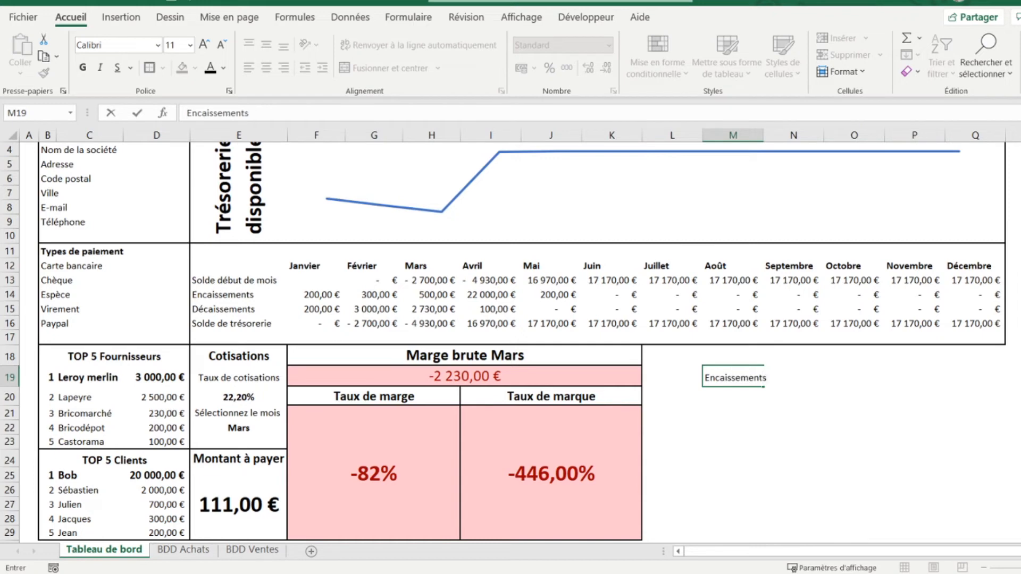
key("Tab")
type("Déca")
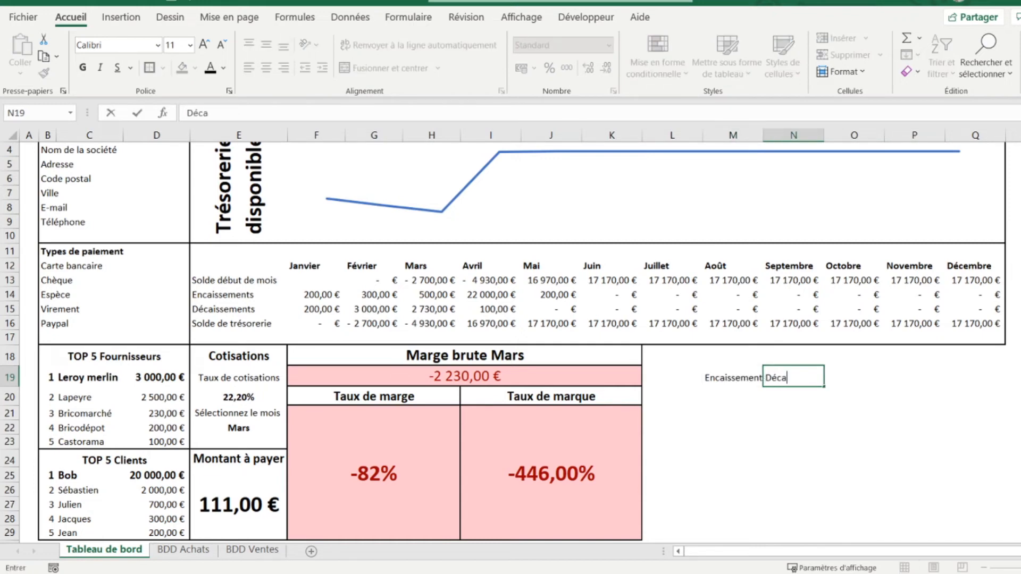
type("issements")
key("Tab")
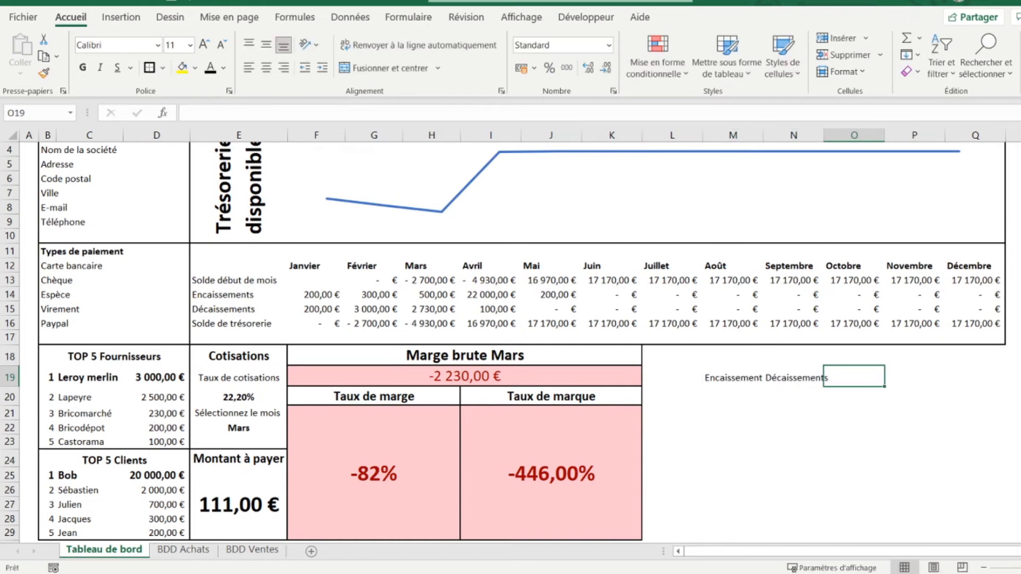
type("Cotisations")
key("Return")
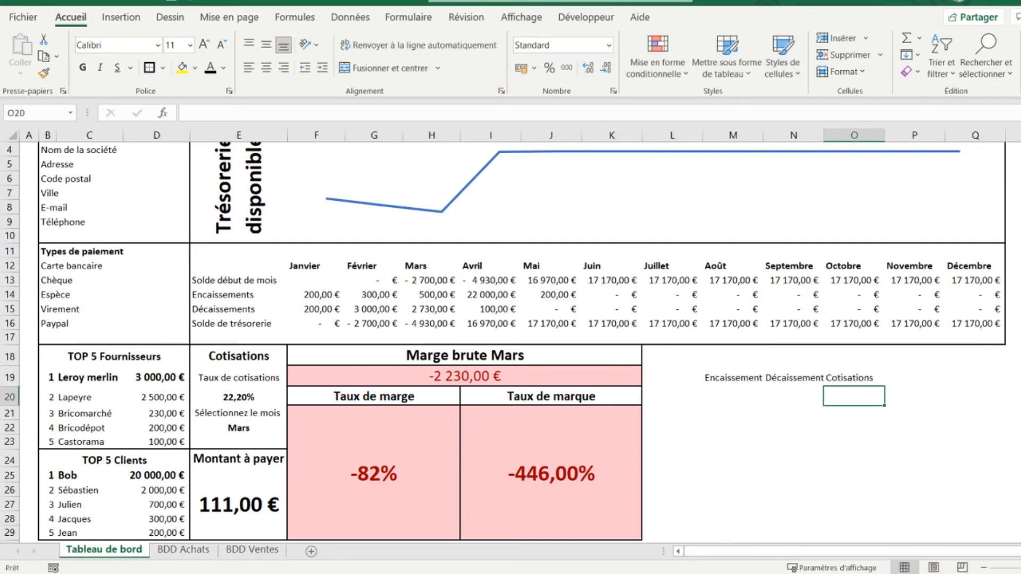
Link O20 under Cotisations to the Montant à payer amount in column E
type("=")
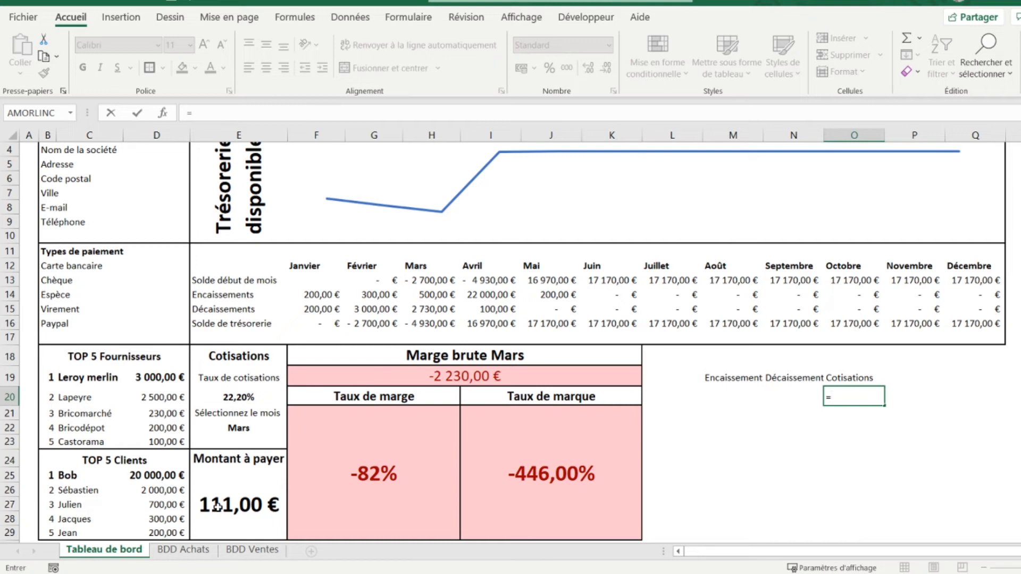
left_click(217, 505)
key("Return")
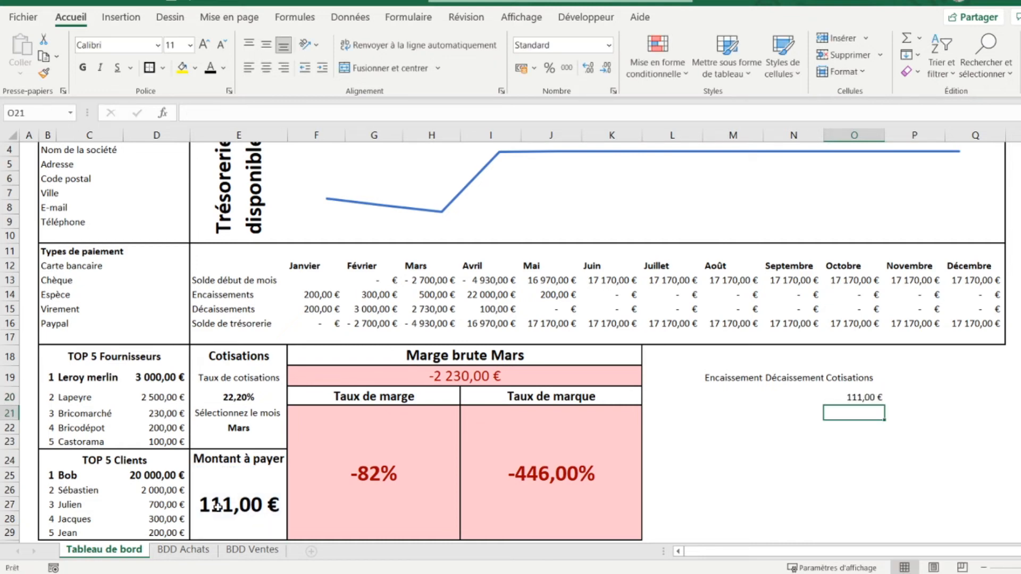
Enter =RECHERCHEH(E22;F12:Q16;3;FAUX) in M20 to look up the selected month's Encaissements
key("Up")
key("Left")
key("Left")
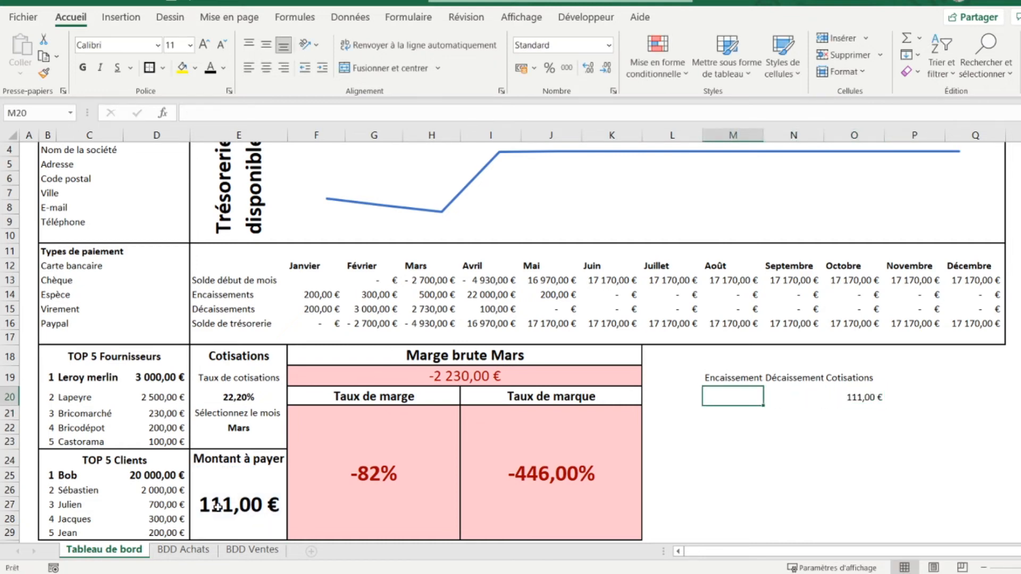
type("=recherche")
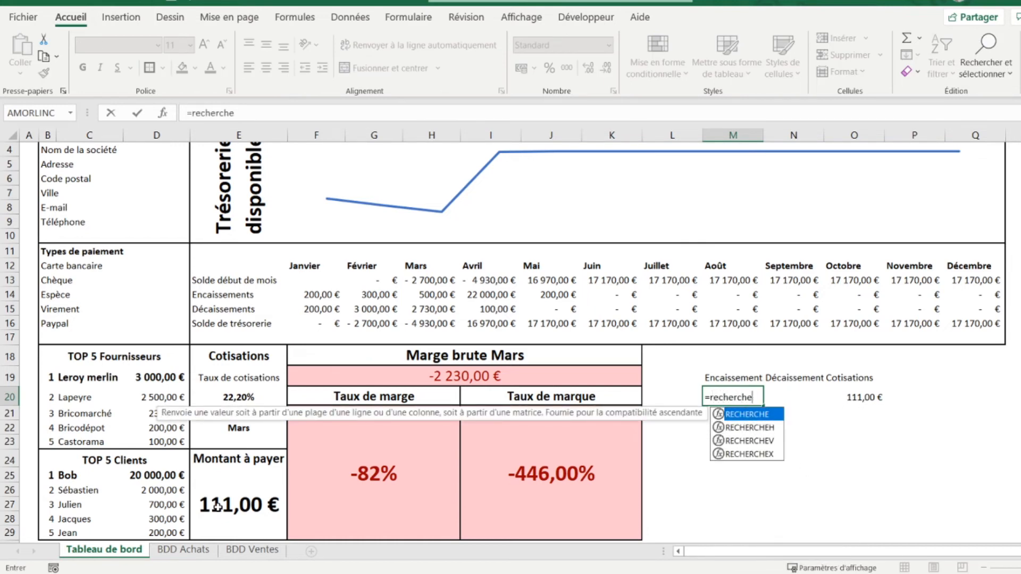
type("h")
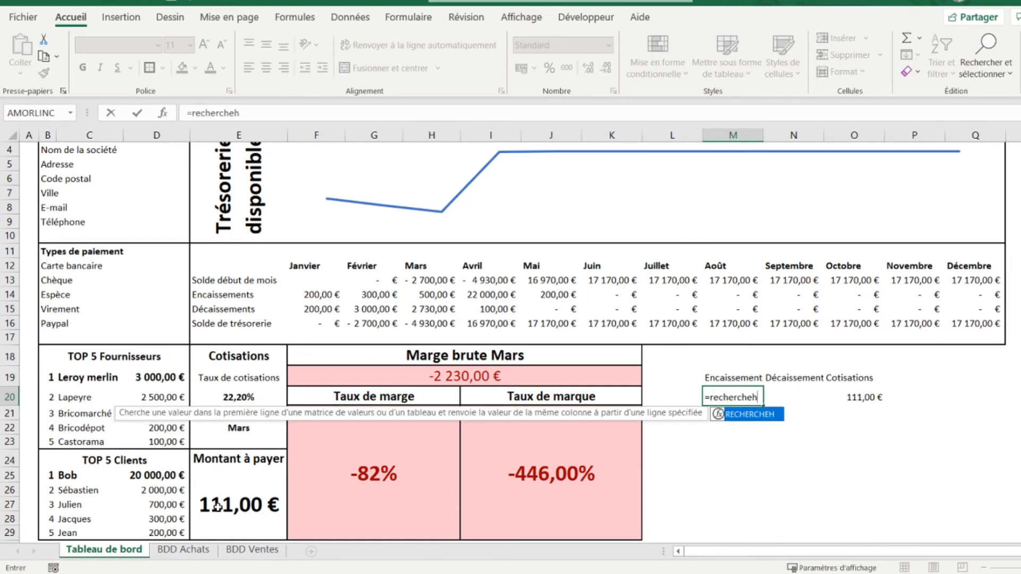
double_click(748, 418)
left_click(240, 428)
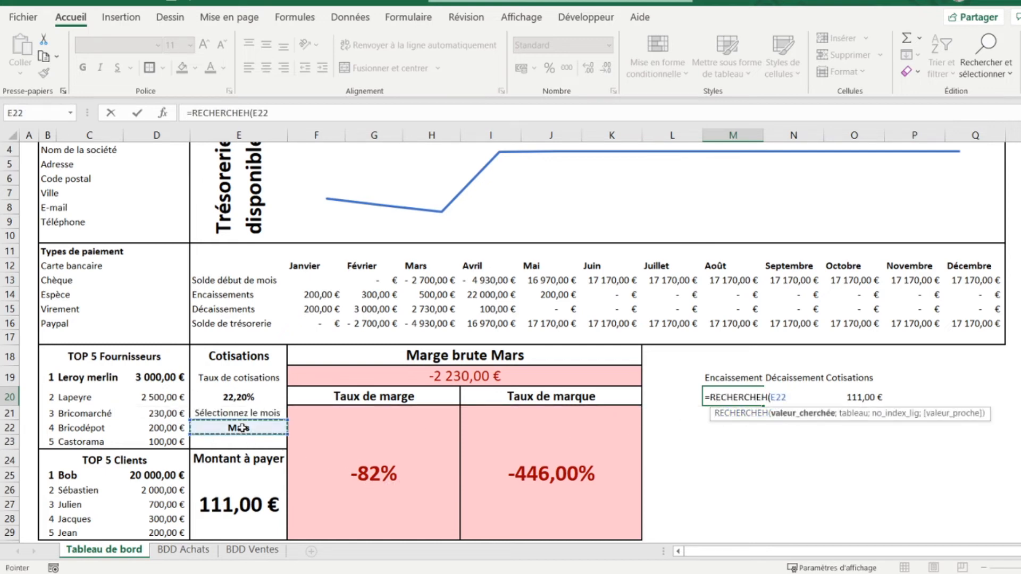
type(";")
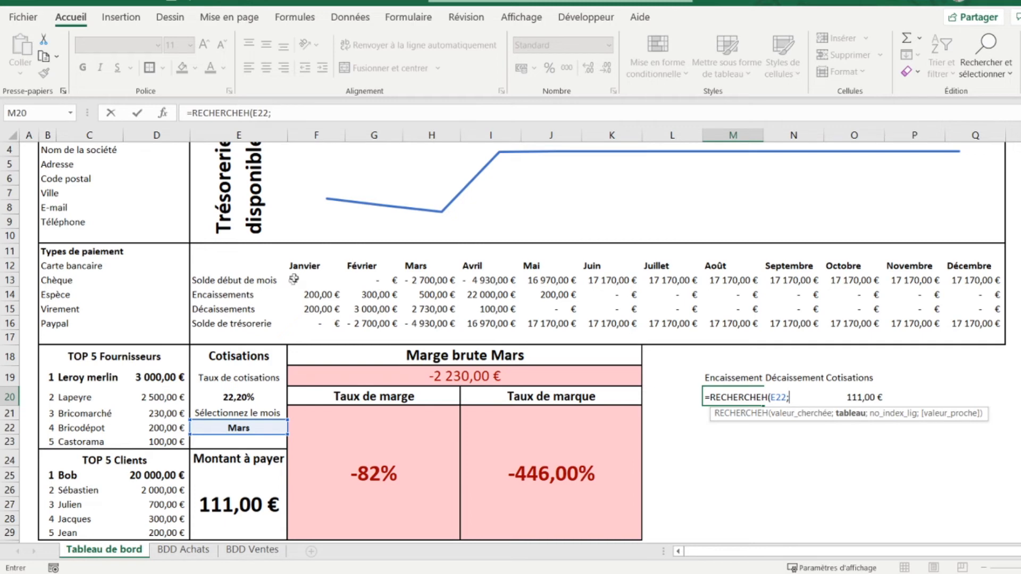
left_click_drag(297, 266, 951, 331)
type(";")
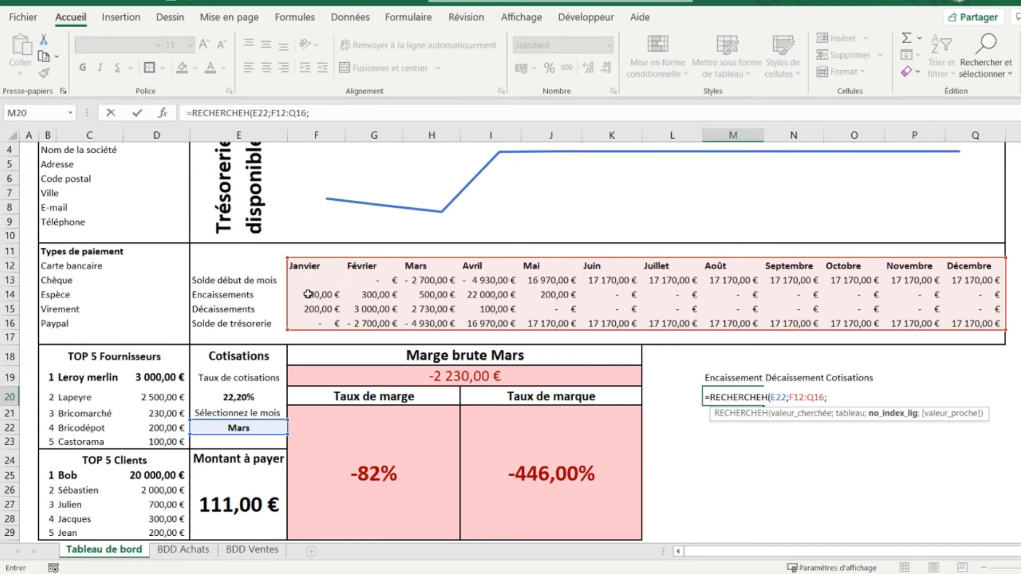
type("3;")
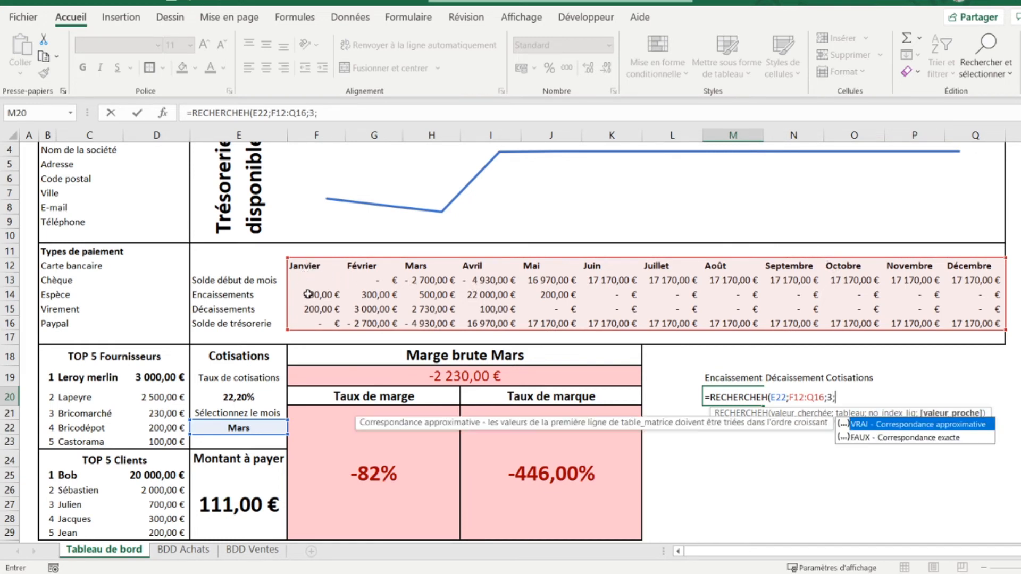
double_click(879, 438)
type(")")
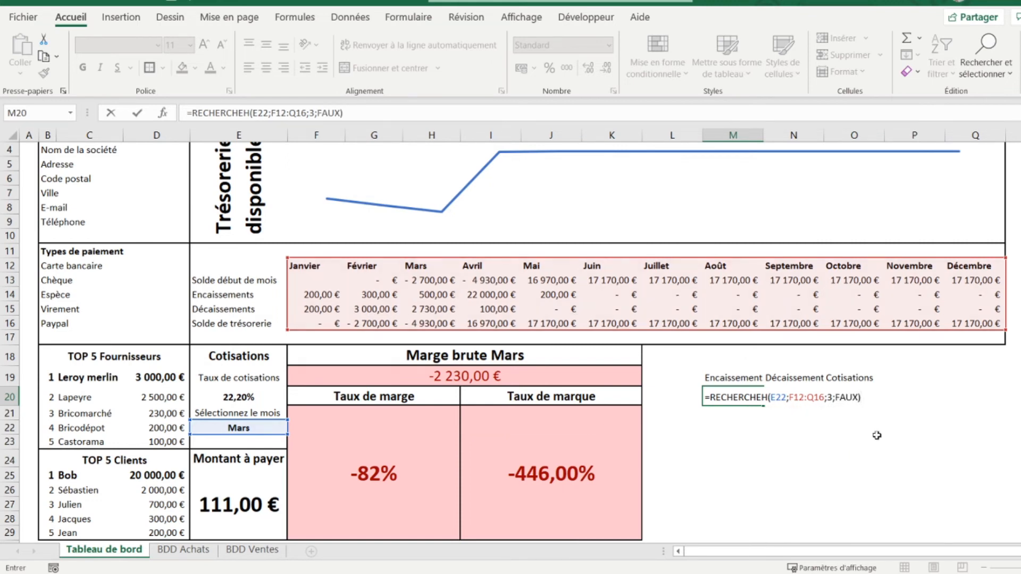
key("Return")
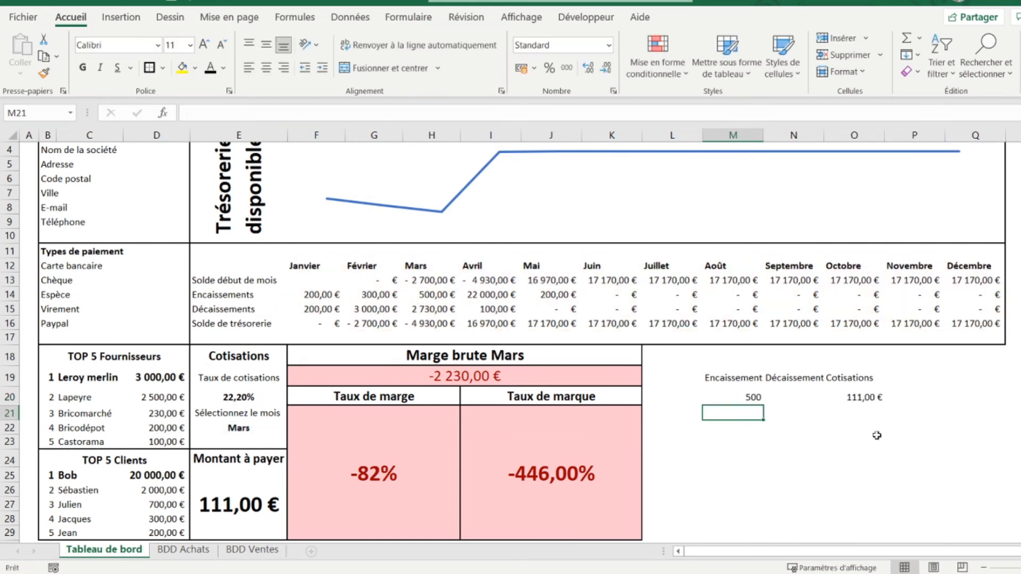
left_click(745, 402)
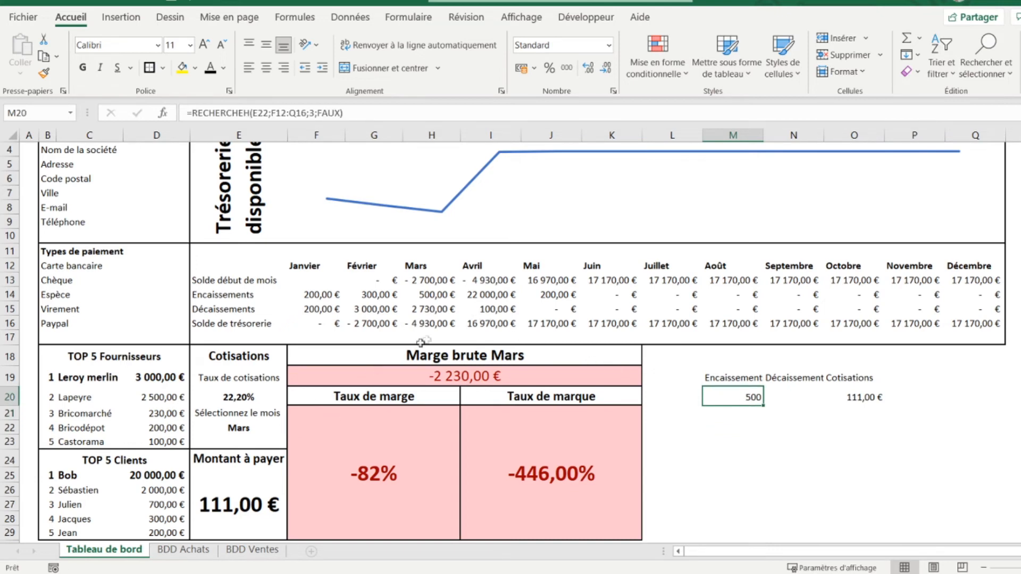
Enter =RECHERCHEH(E22;F12:Q16;4;FAUX) in N20 for Décaissements and check it against the March figure in the monthly table
left_click(773, 395)
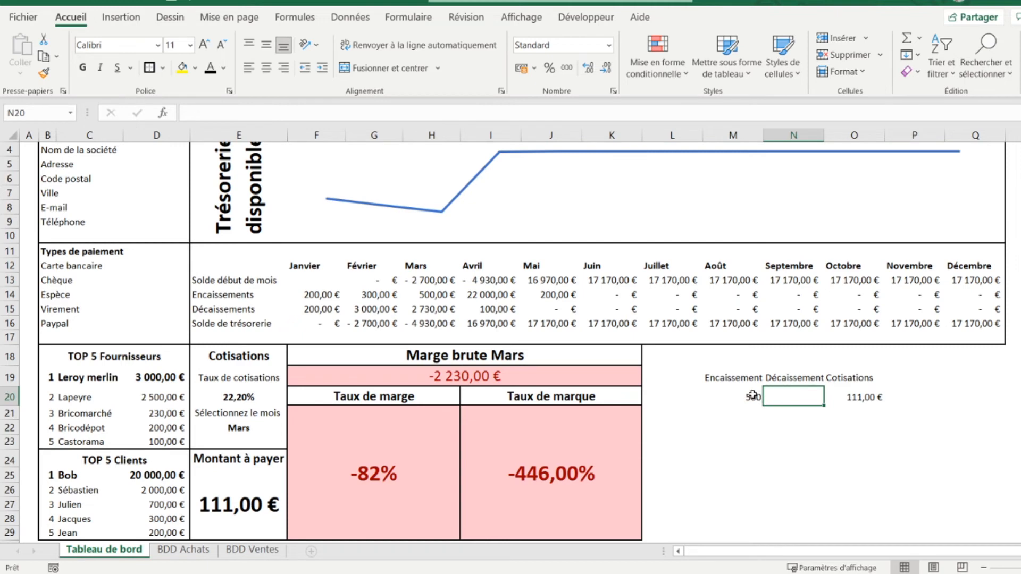
type("=rechercheh(")
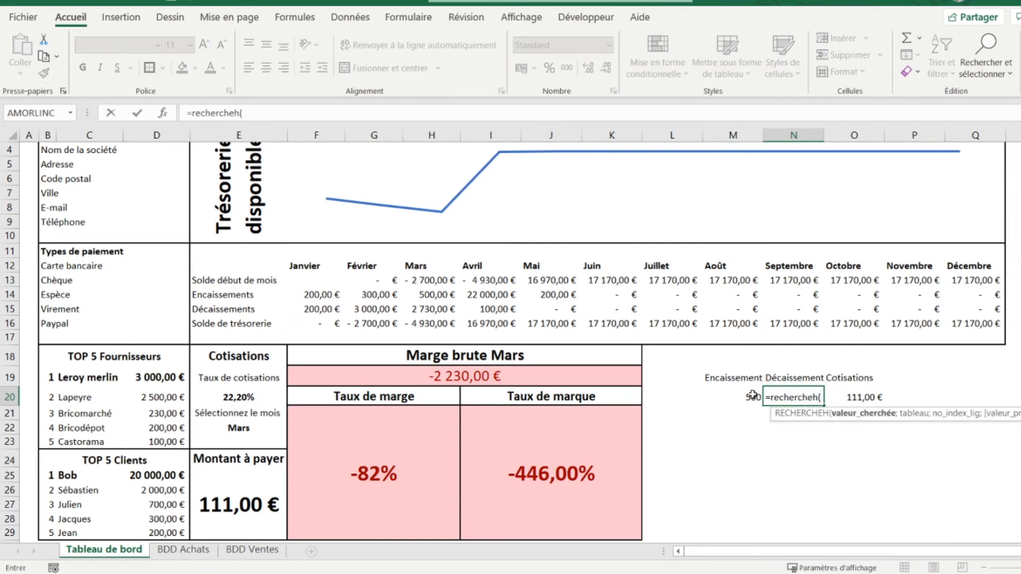
left_click(221, 430)
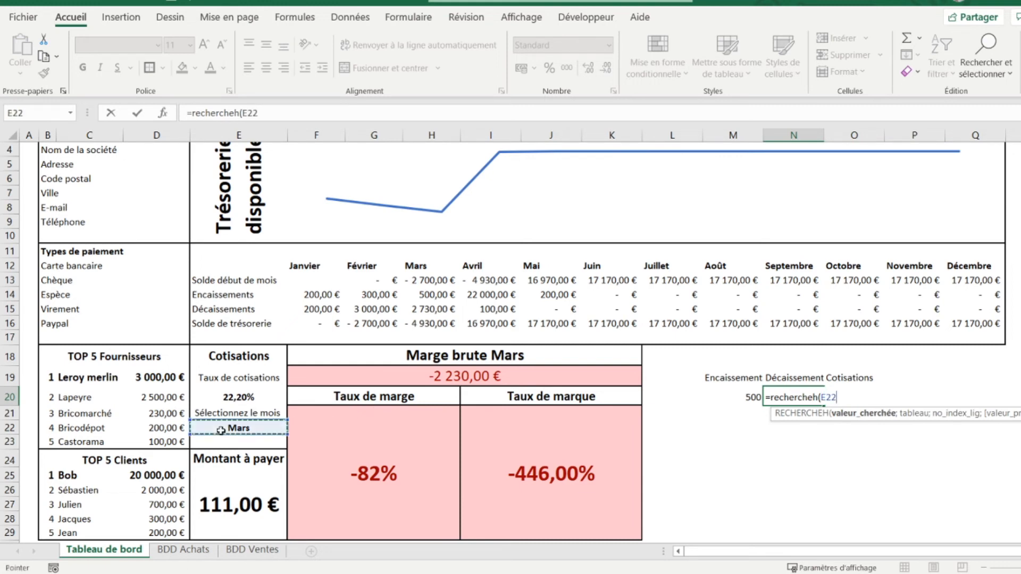
type(";")
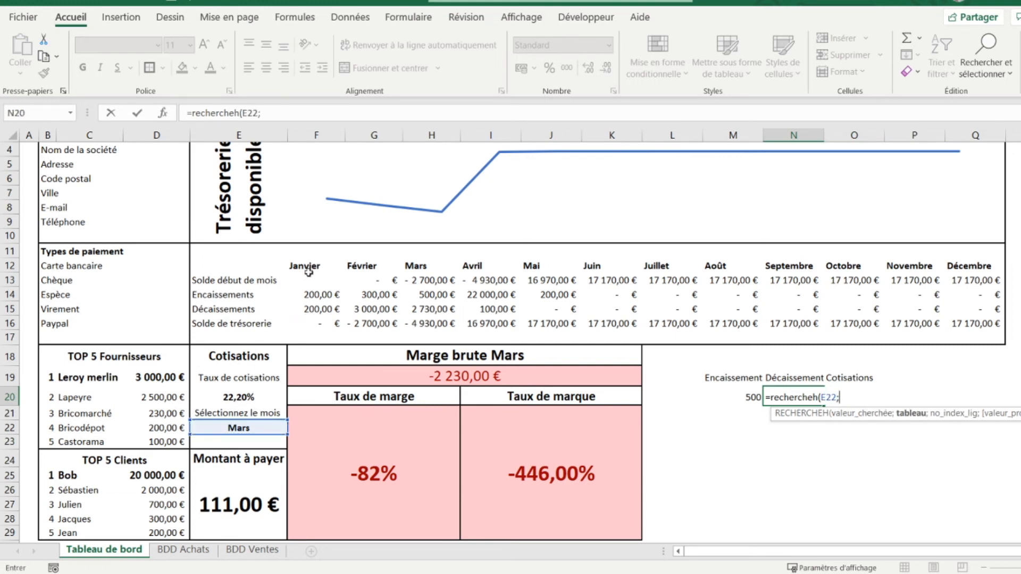
left_click_drag(307, 269, 965, 325)
type(";4;")
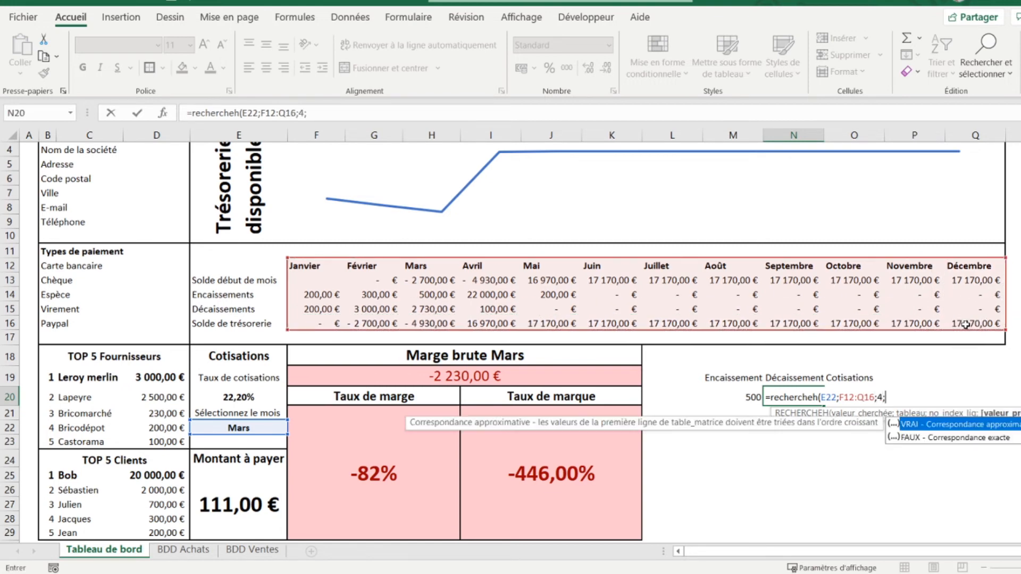
double_click(944, 438)
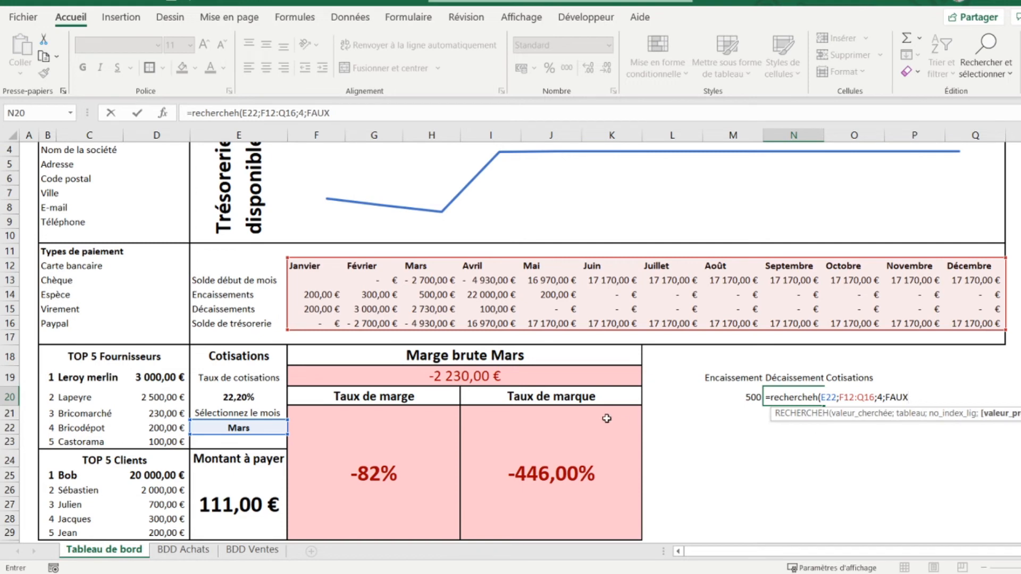
key("Return")
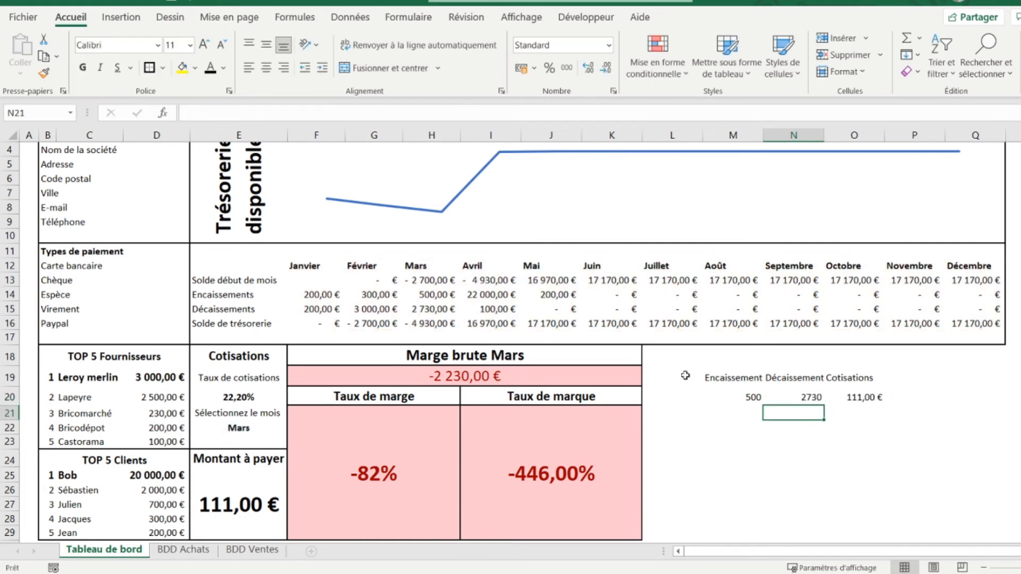
left_click(440, 314)
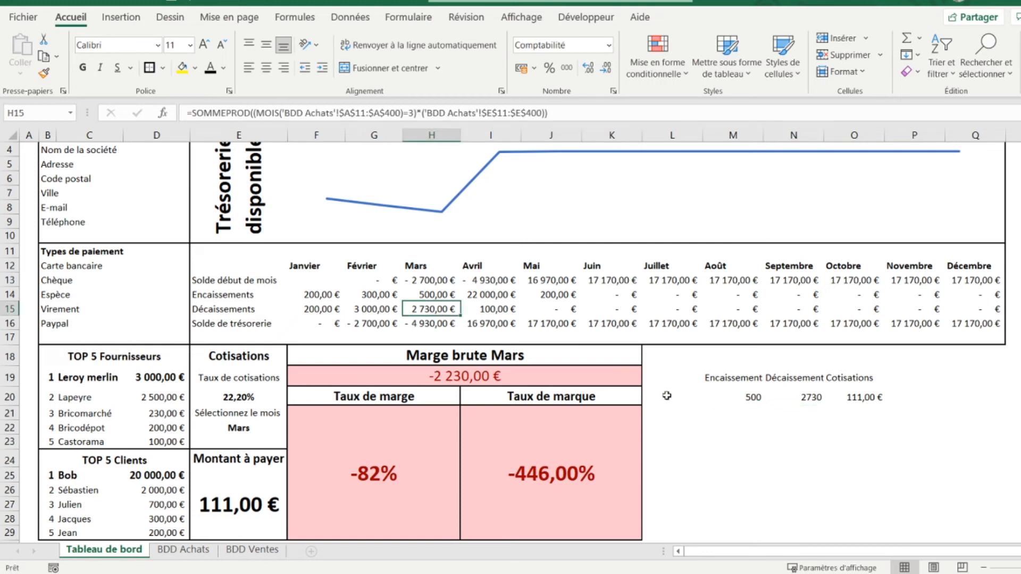
Apply the euro accounting number format to the Encaissements and Décaissements amounts in M20:N20
left_click(729, 378)
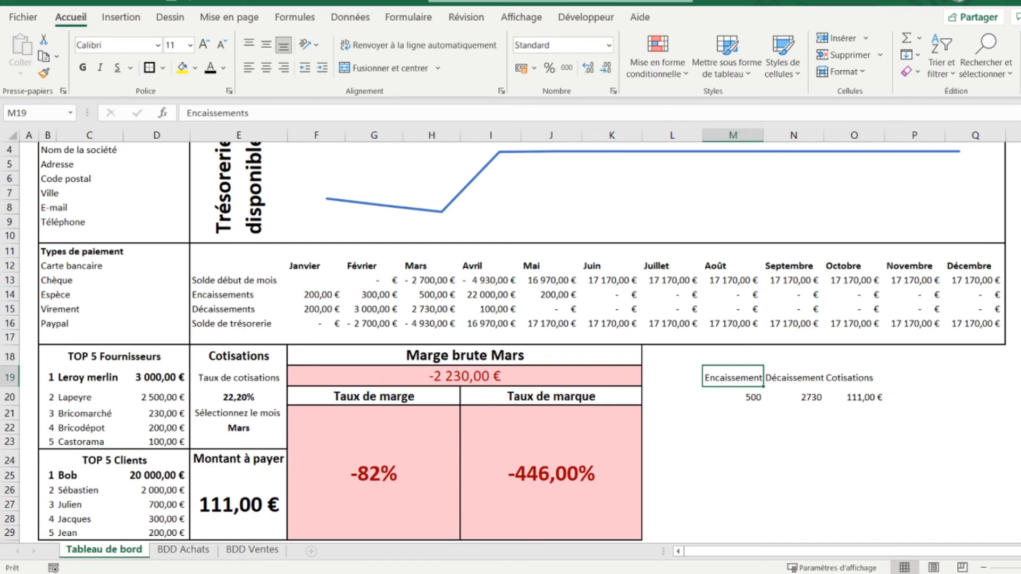
left_click_drag(717, 396, 769, 392)
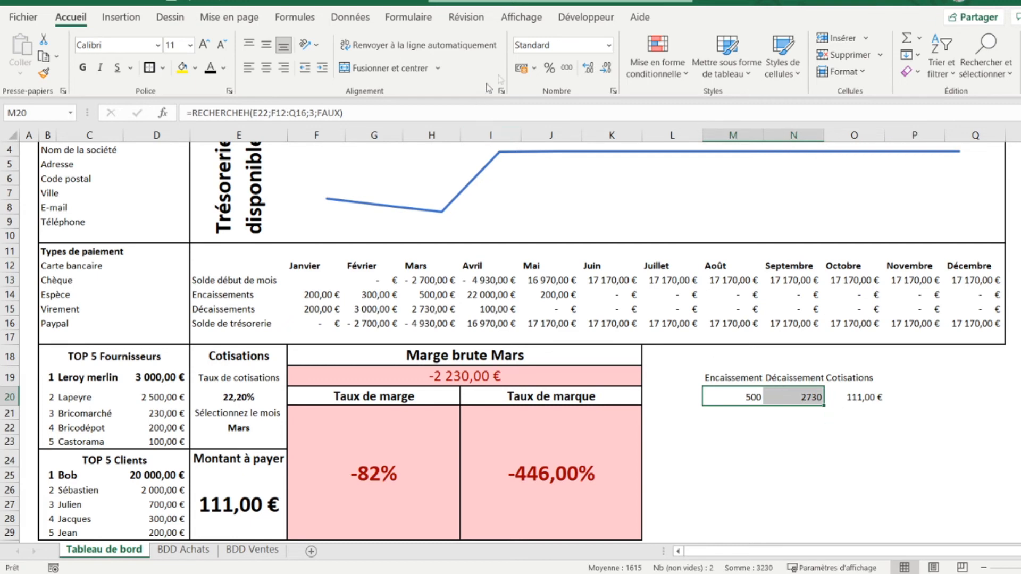
left_click(521, 68)
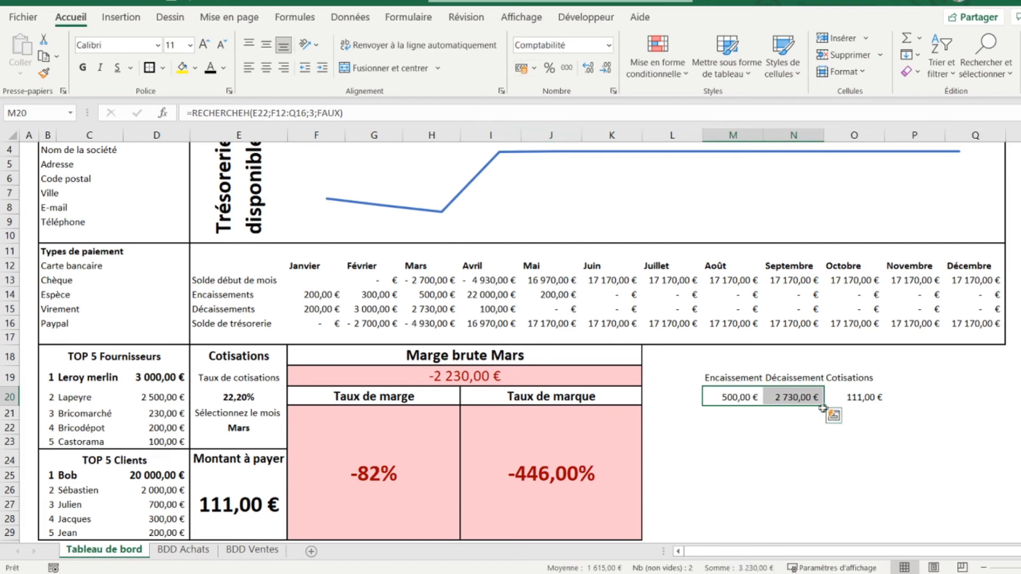
Insert a 2D clustered column chart from the amounts in M20:N20
left_click(122, 18)
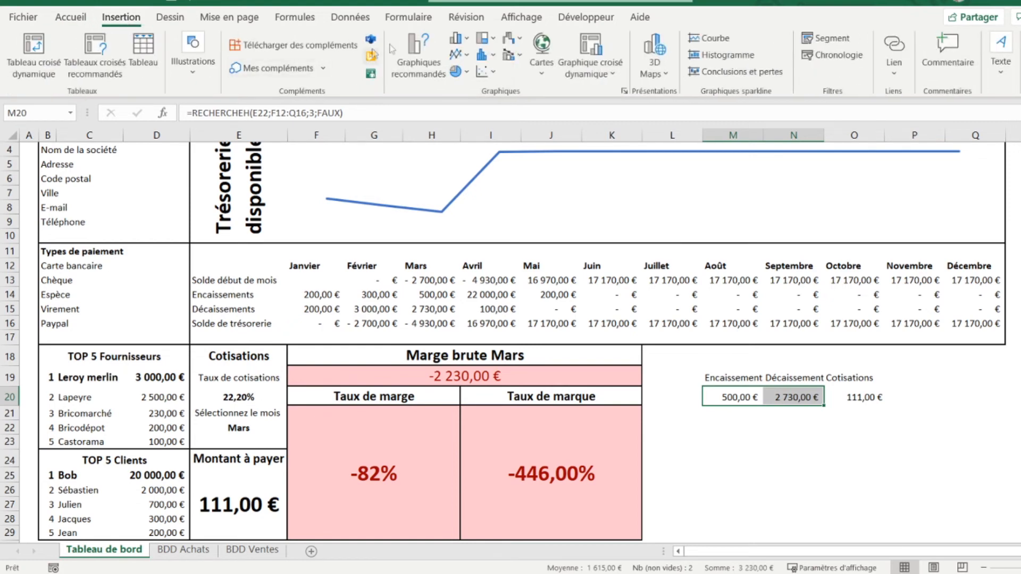
left_click(464, 44)
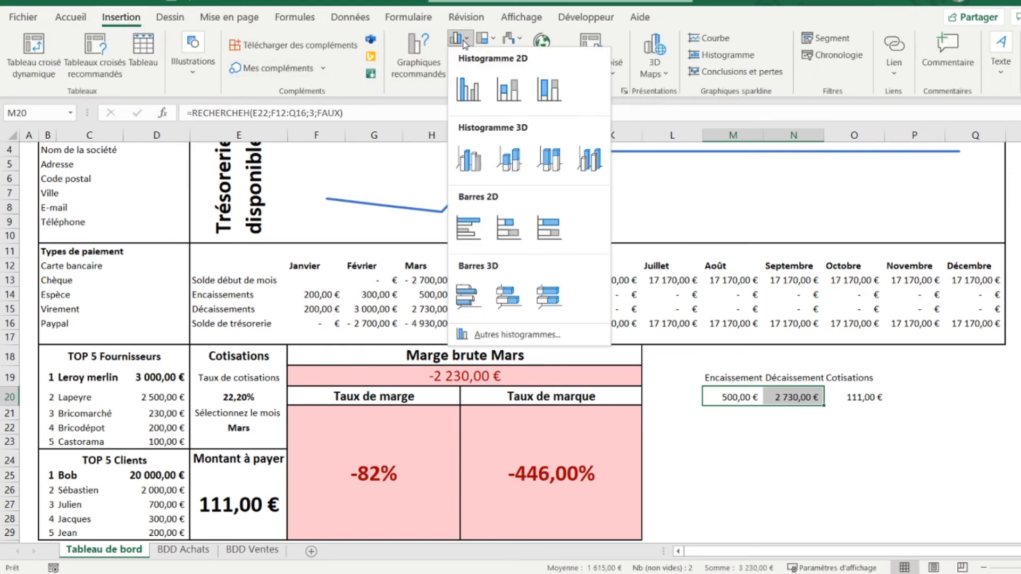
left_click(463, 92)
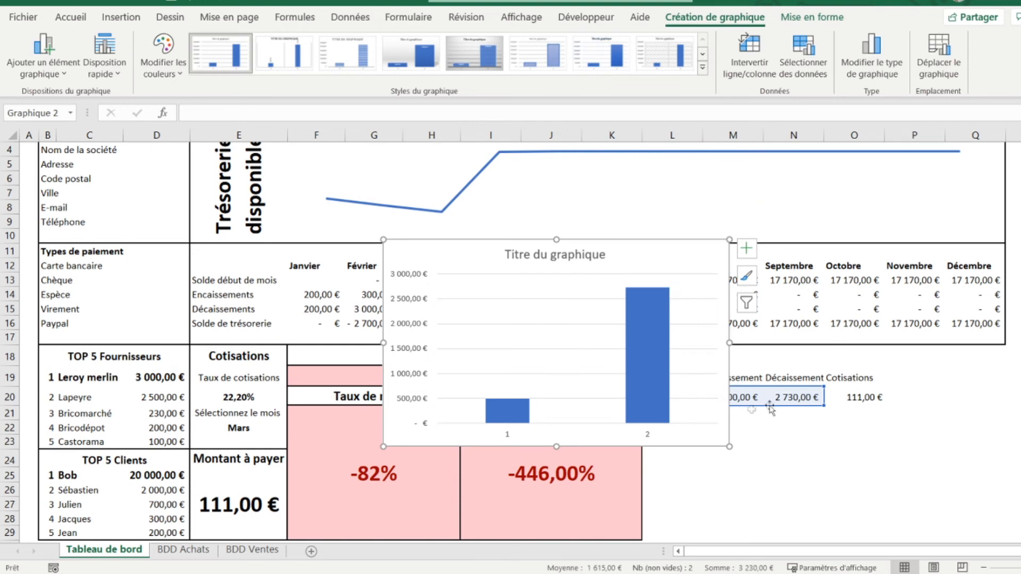
Replace the chart's data source with M19:O20 so that it covers Encaissements, Décaissements and Cotisations with their headers
left_click(785, 73)
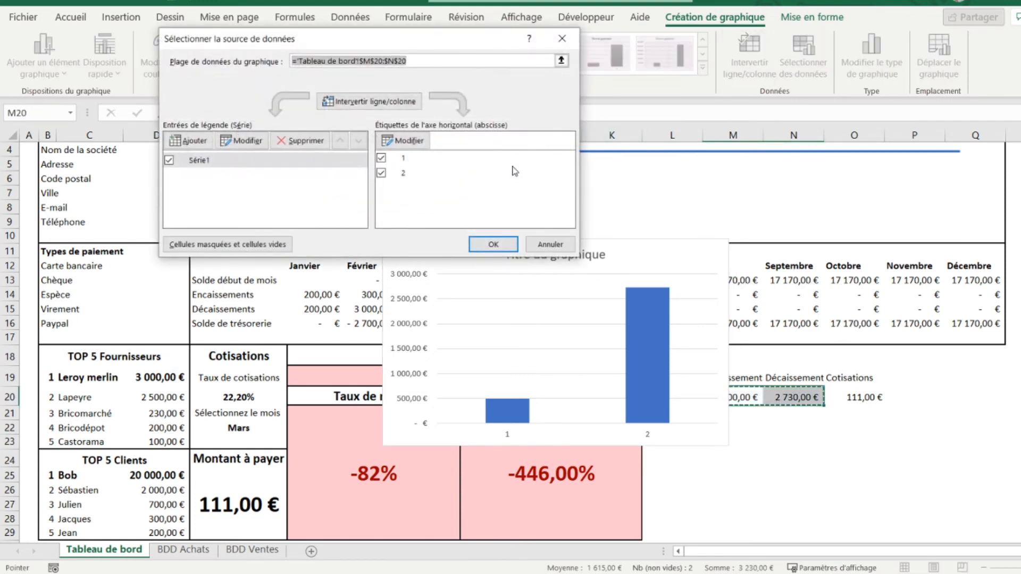
left_click(303, 140)
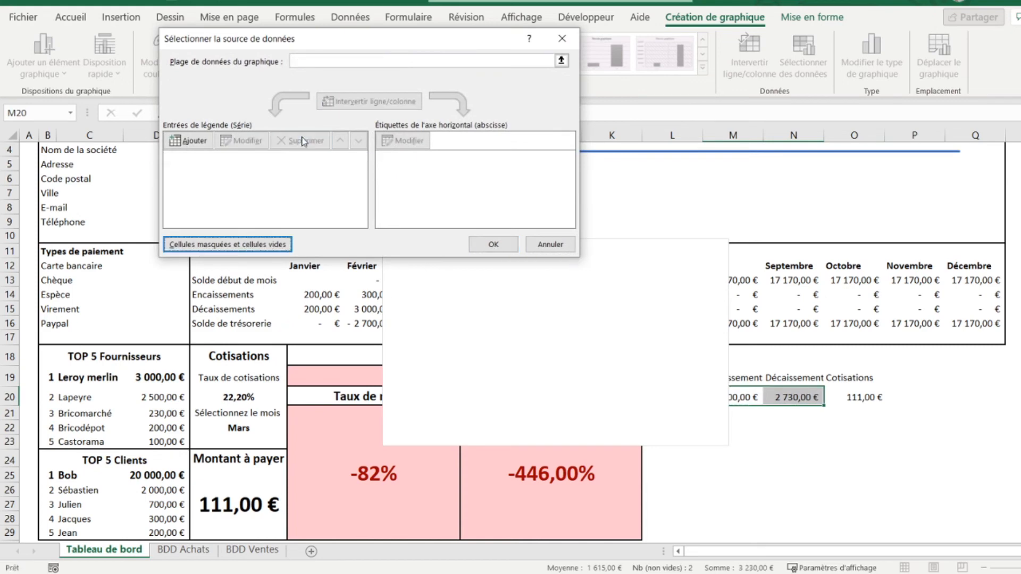
left_click(293, 61)
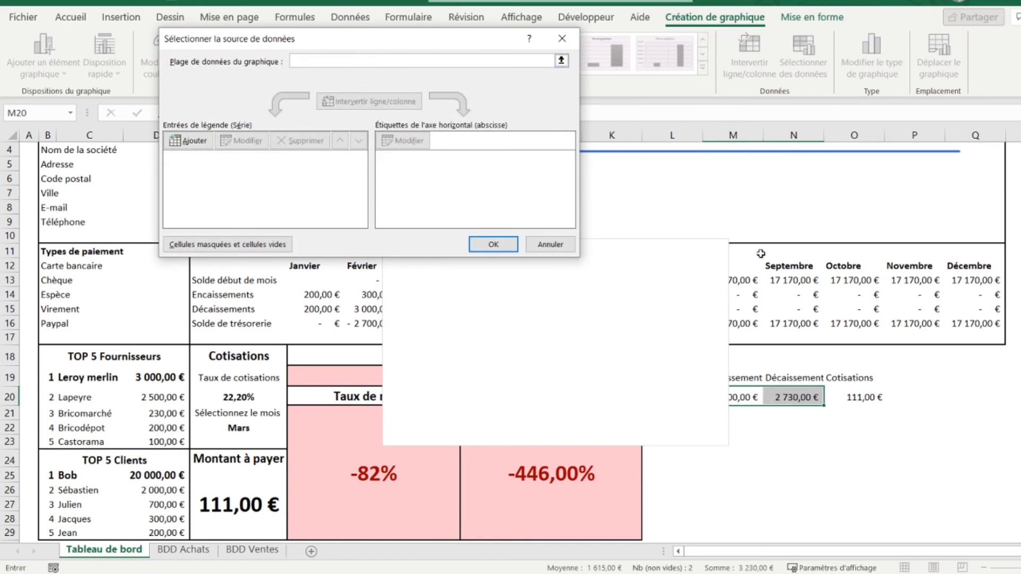
left_click_drag(860, 375, 733, 393)
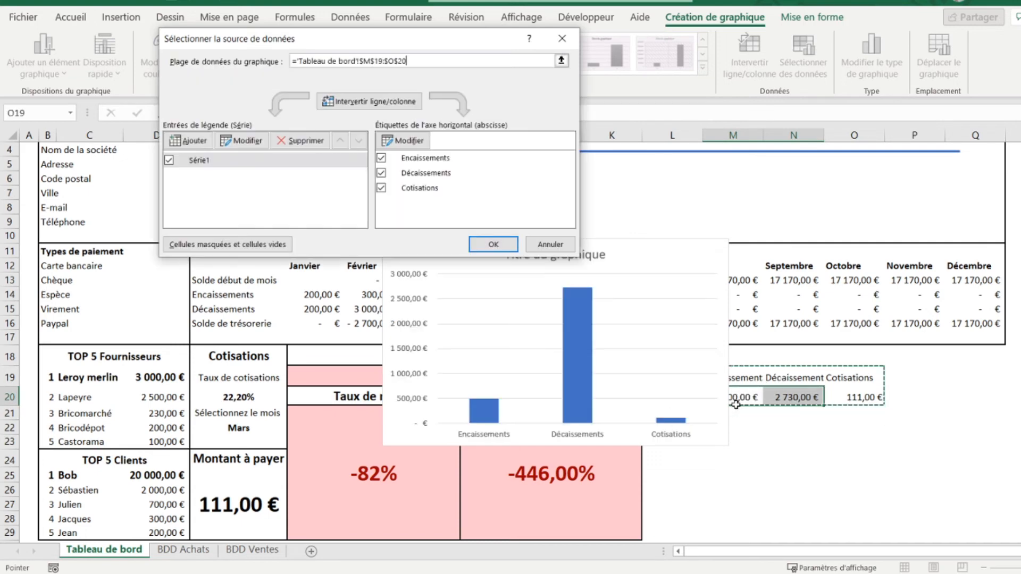
left_click(484, 249)
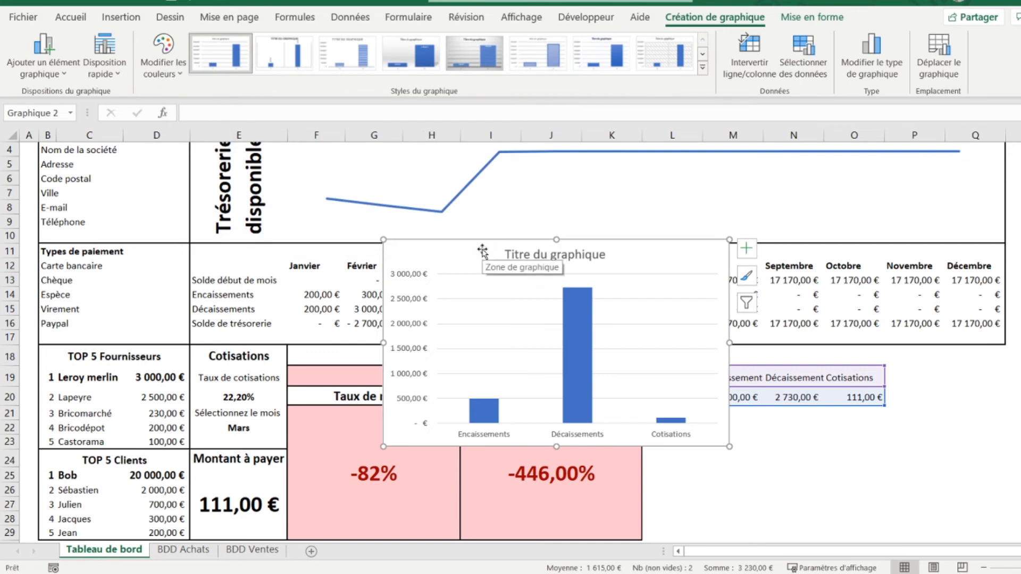
Fill only the Encaissements column of the chart with standard light green
left_click(485, 408)
left_click(485, 408)
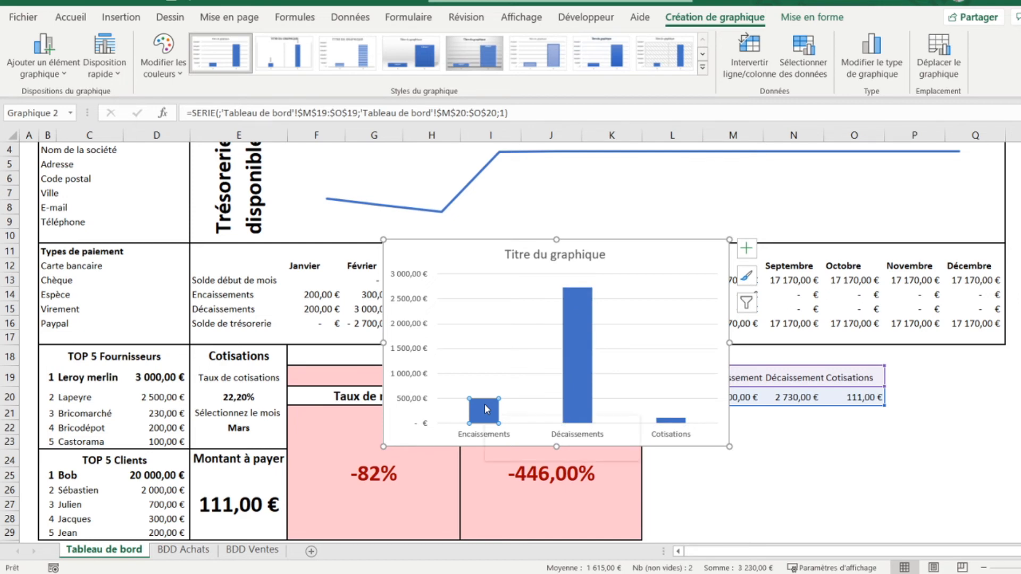
right_click(485, 408)
left_click(528, 432)
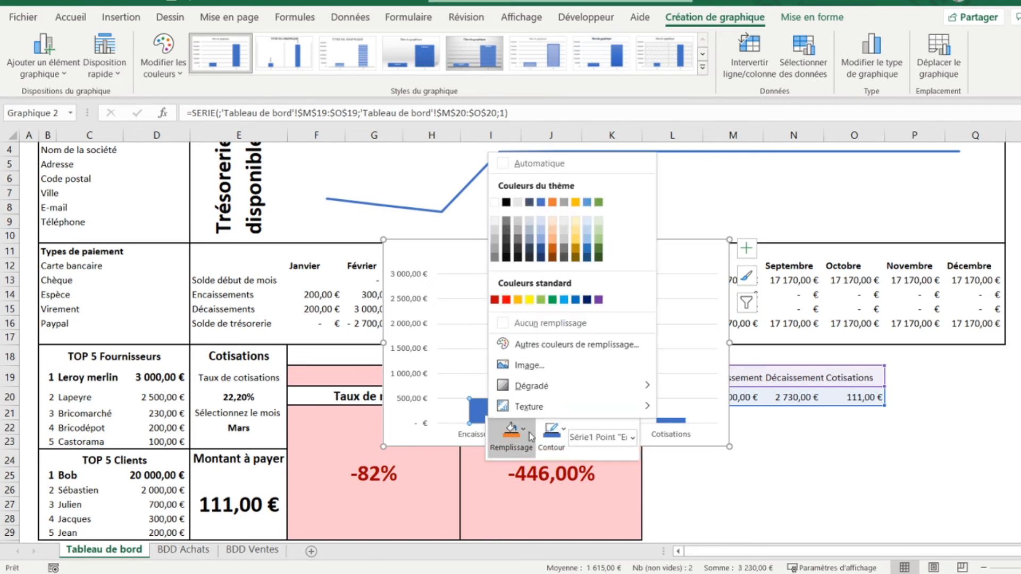
left_click(541, 300)
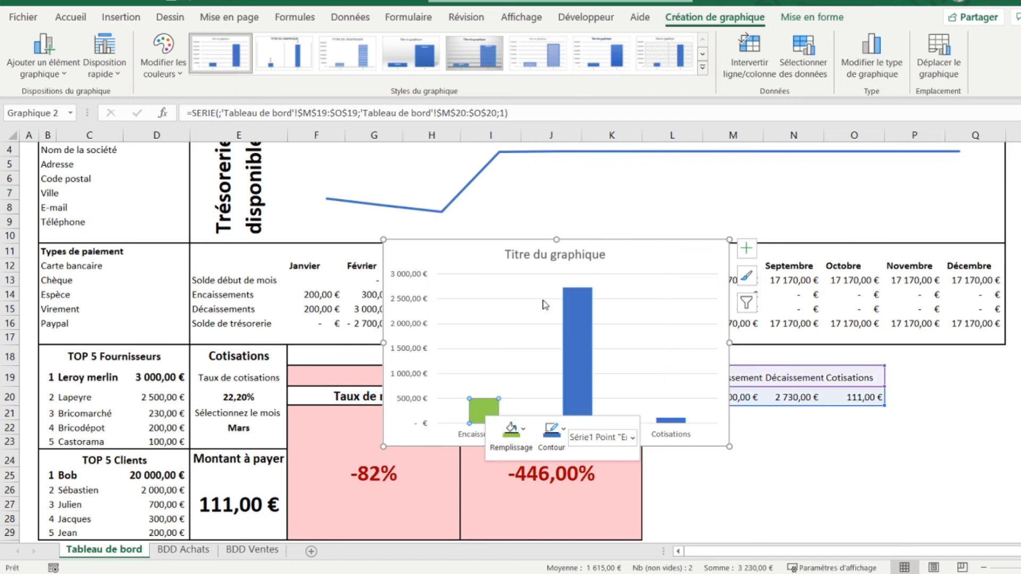
Fill only the Décaissements column of the chart with standard red
left_click(566, 348)
right_click(566, 353)
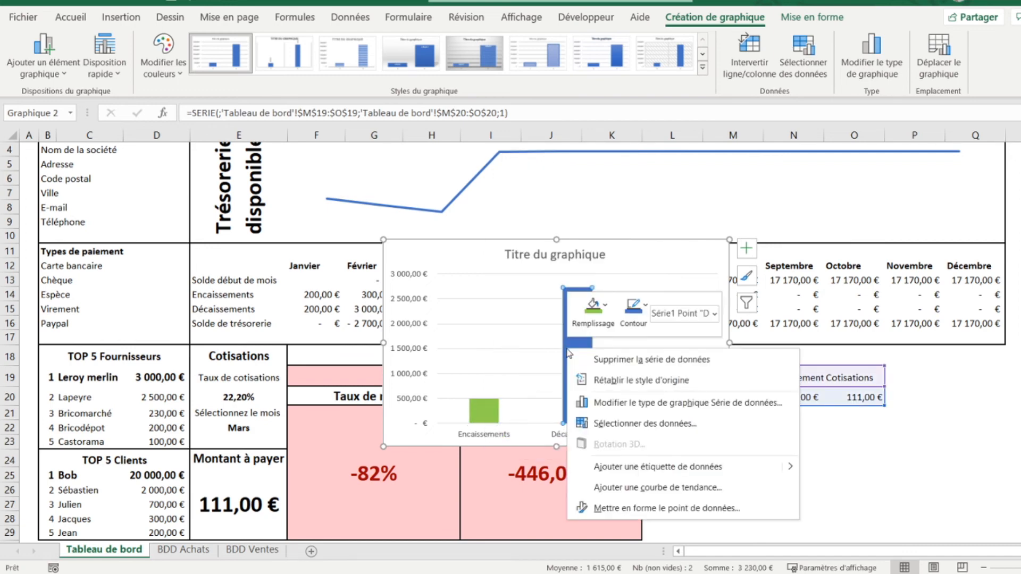
left_click(596, 324)
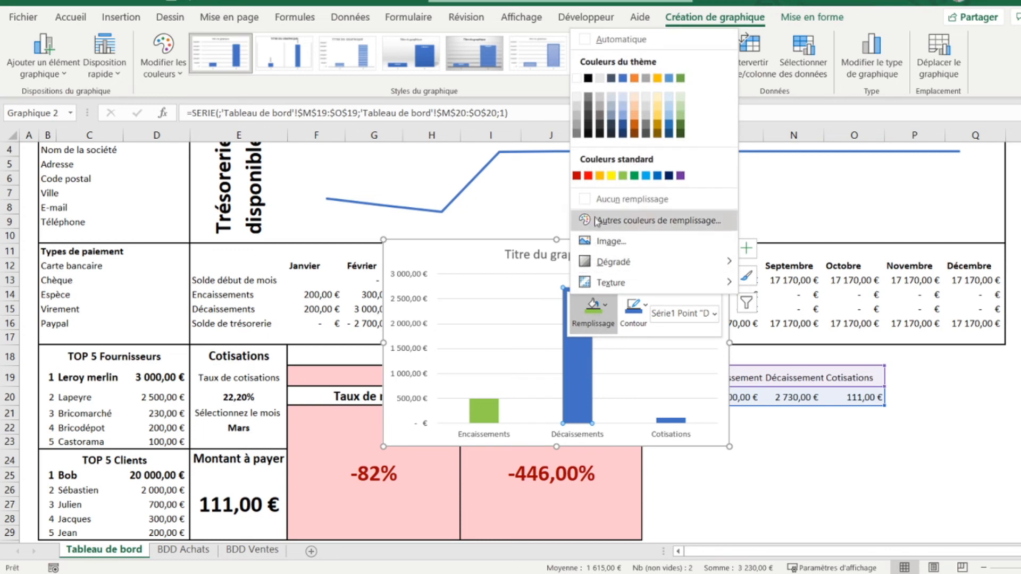
left_click(588, 176)
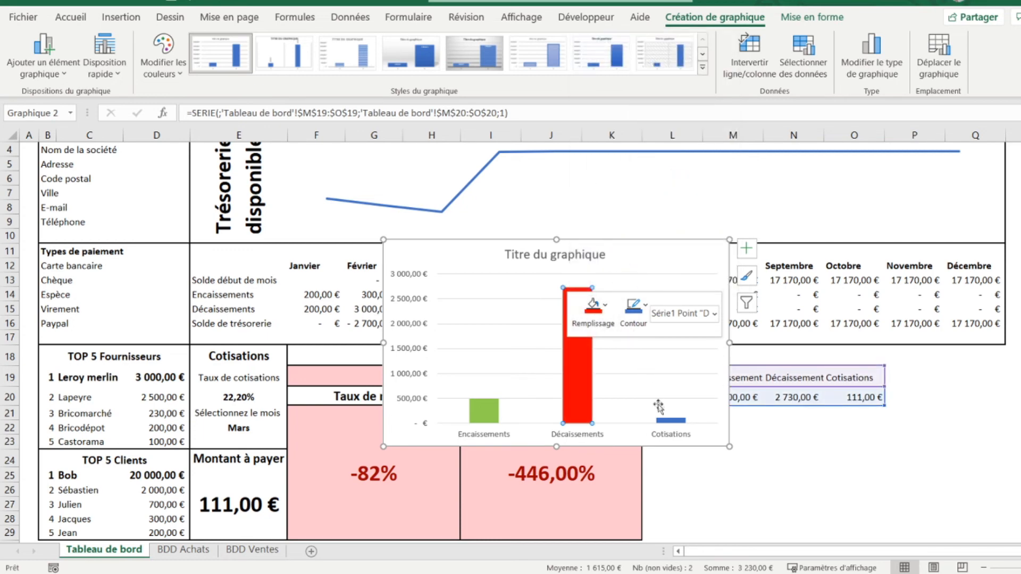
Fill only the Cotisations column of the chart with standard yellow
left_click(670, 421)
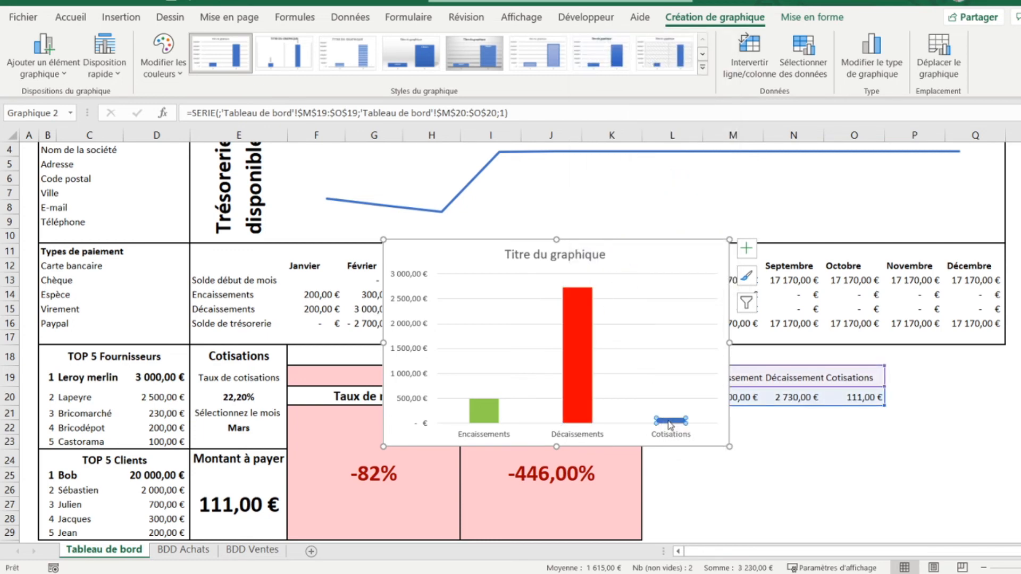
right_click(670, 422)
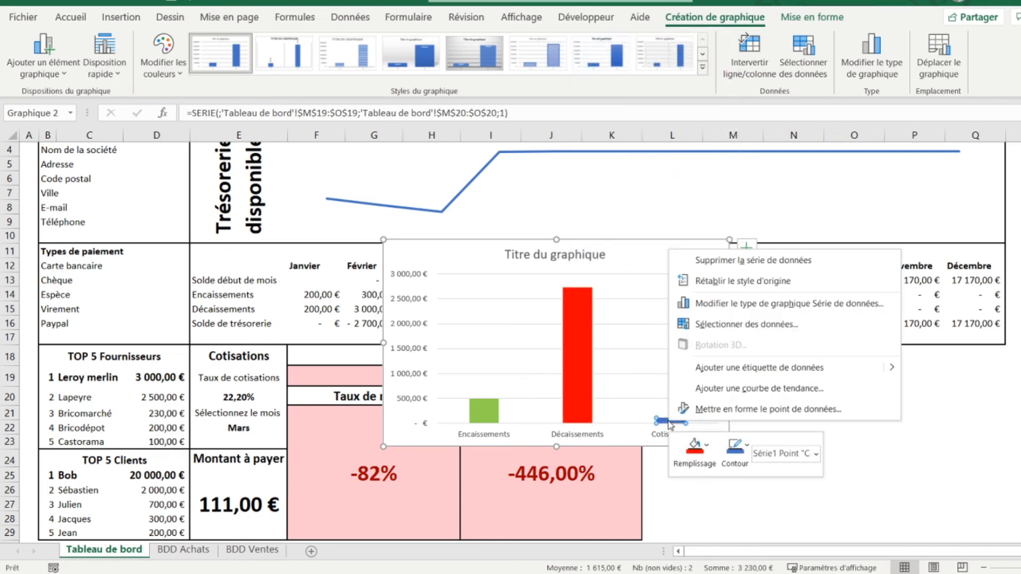
left_click(705, 451)
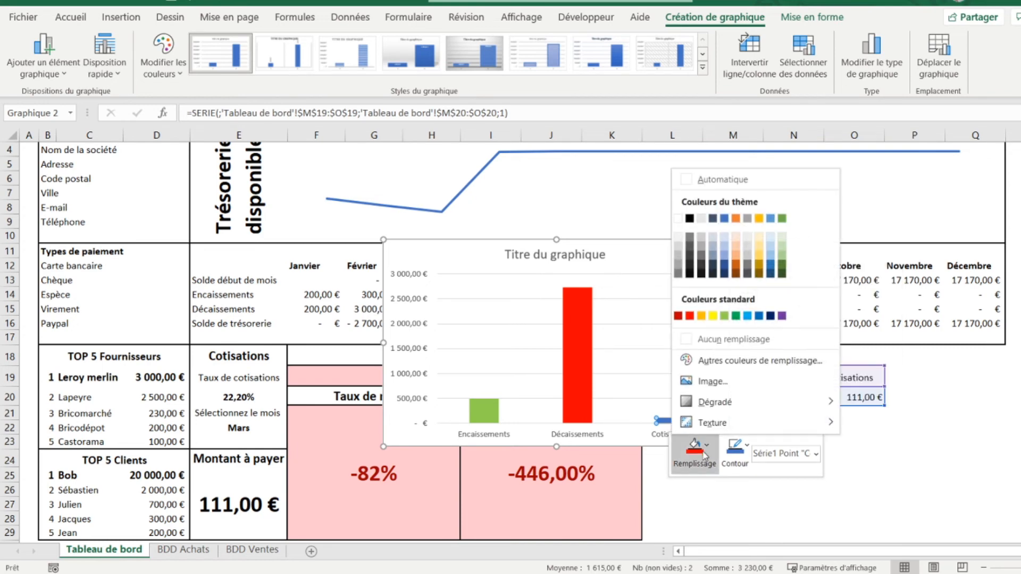
left_click(712, 317)
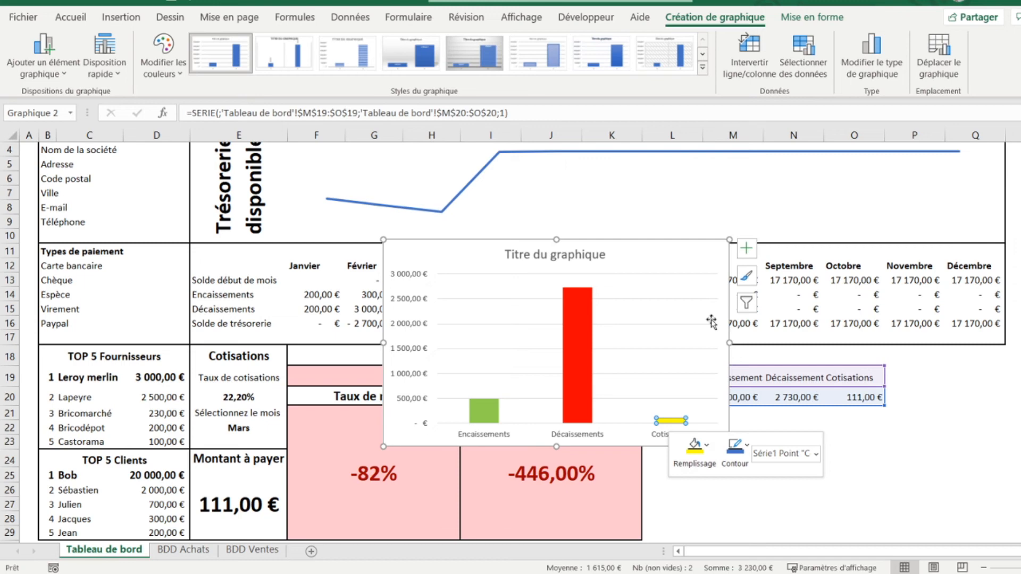
Remove the title and the gridlines from the column chart, keeping its axes
left_click(747, 250)
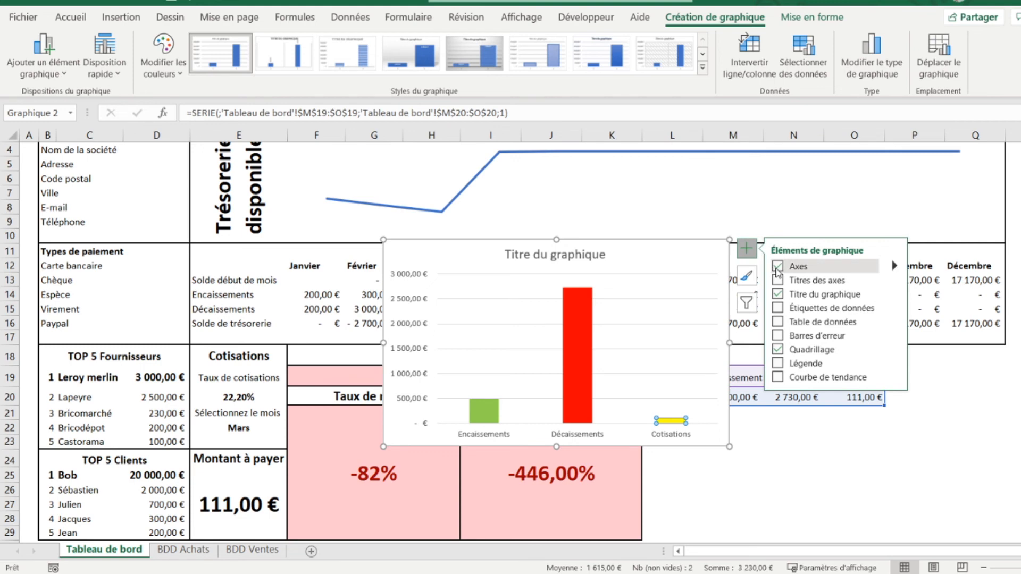
left_click(777, 294)
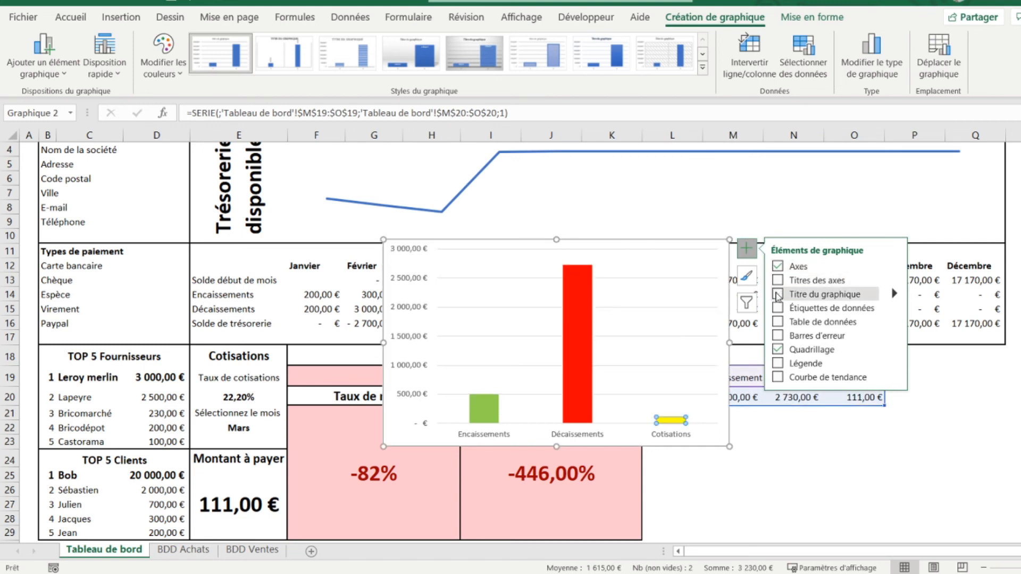
left_click(777, 349)
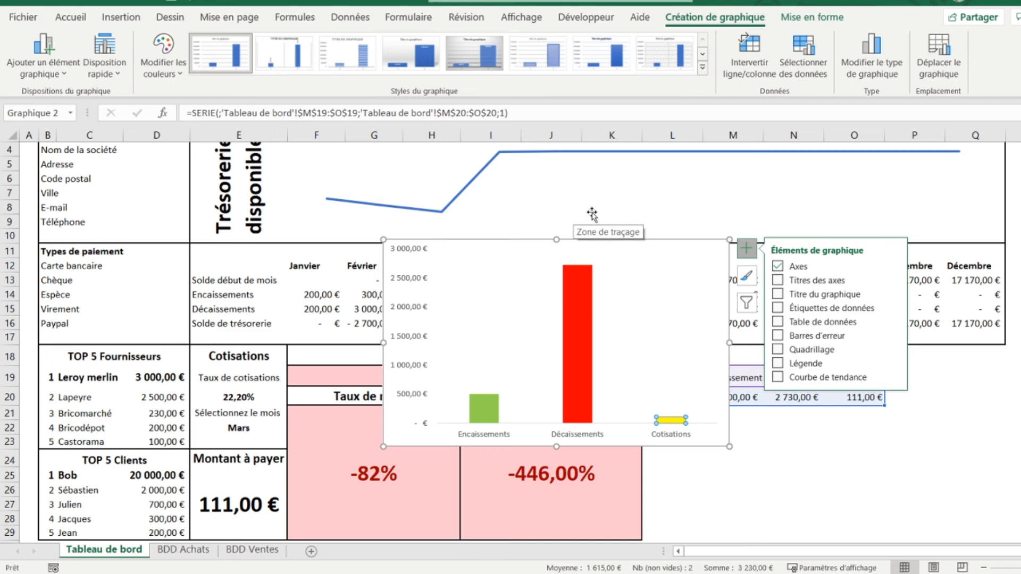
left_click(342, 366)
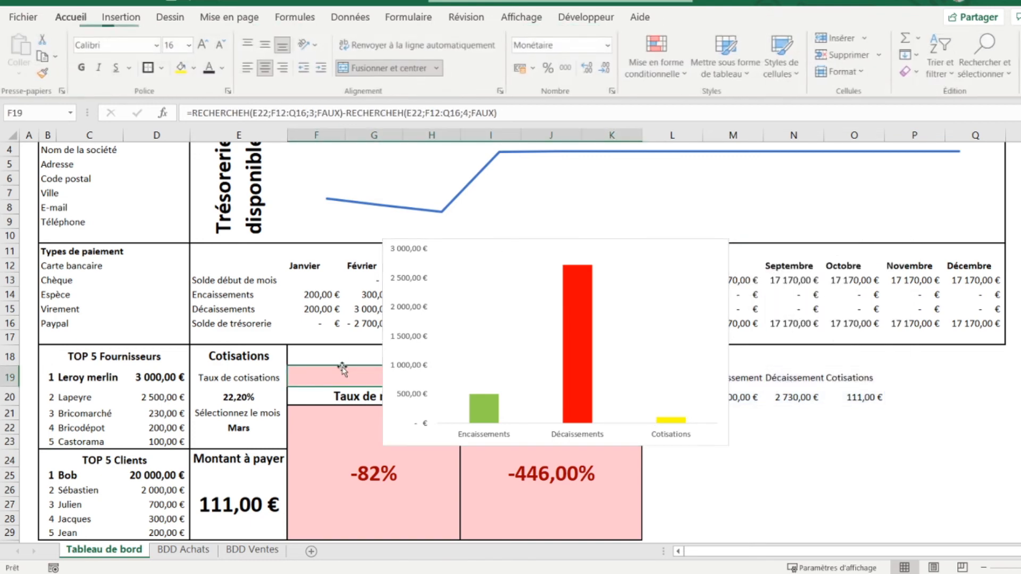
Move the column chart over the helper cells beside the Marge brute block, starting at row 18, and remove its outline
left_click(466, 320)
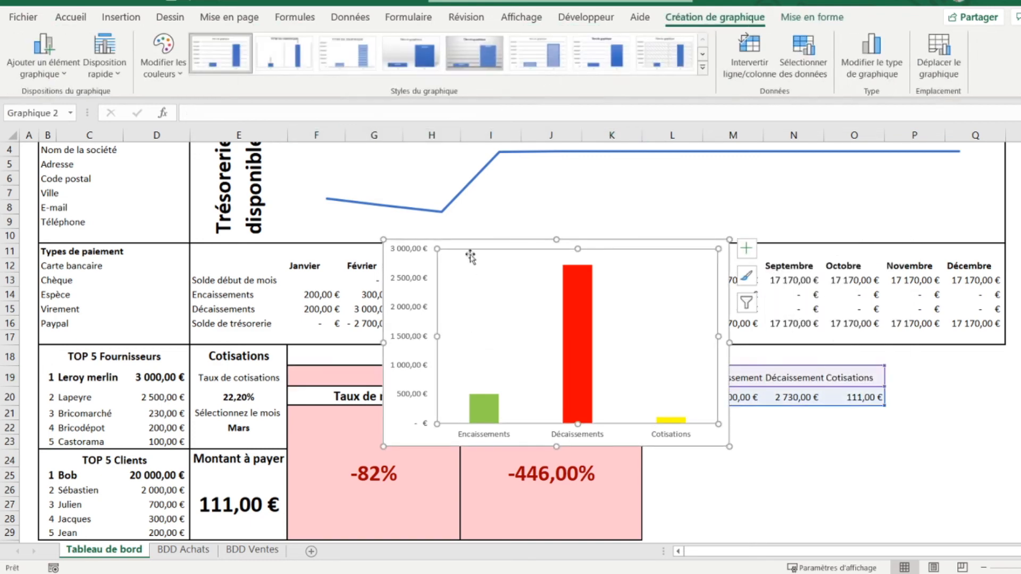
left_click_drag(483, 254, 746, 351)
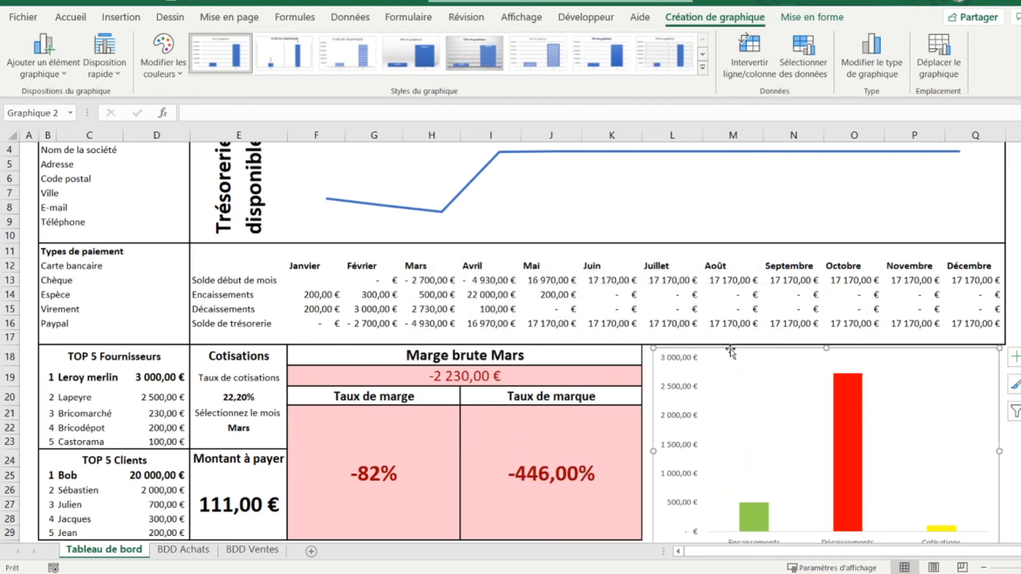
right_click(731, 351)
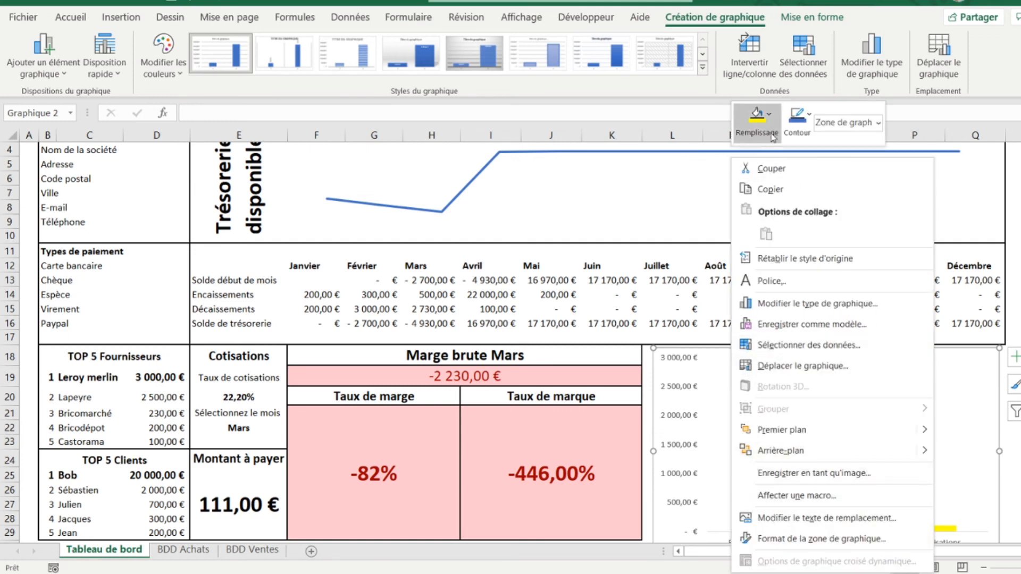
left_click(789, 136)
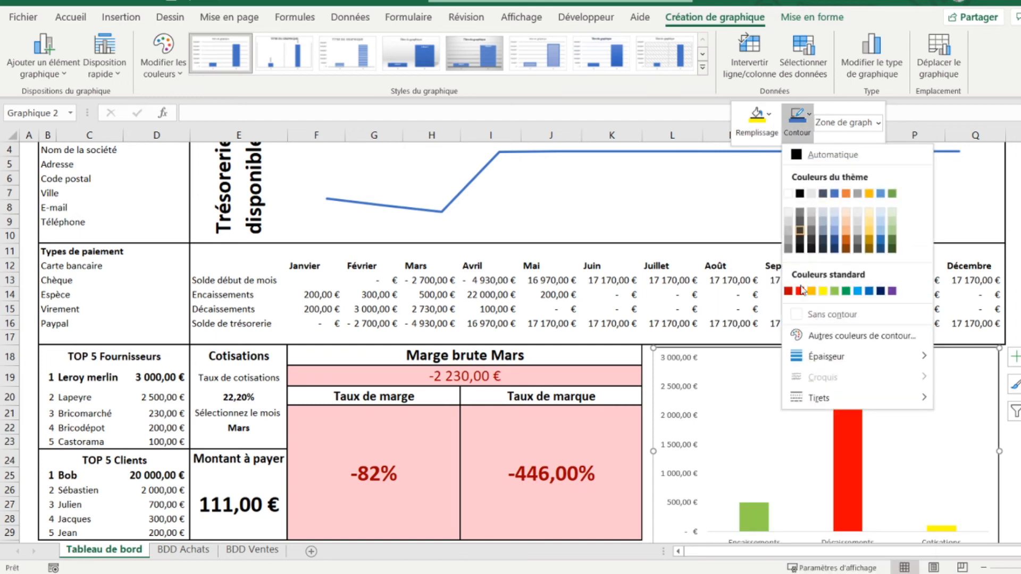
left_click(830, 314)
left_click(571, 360)
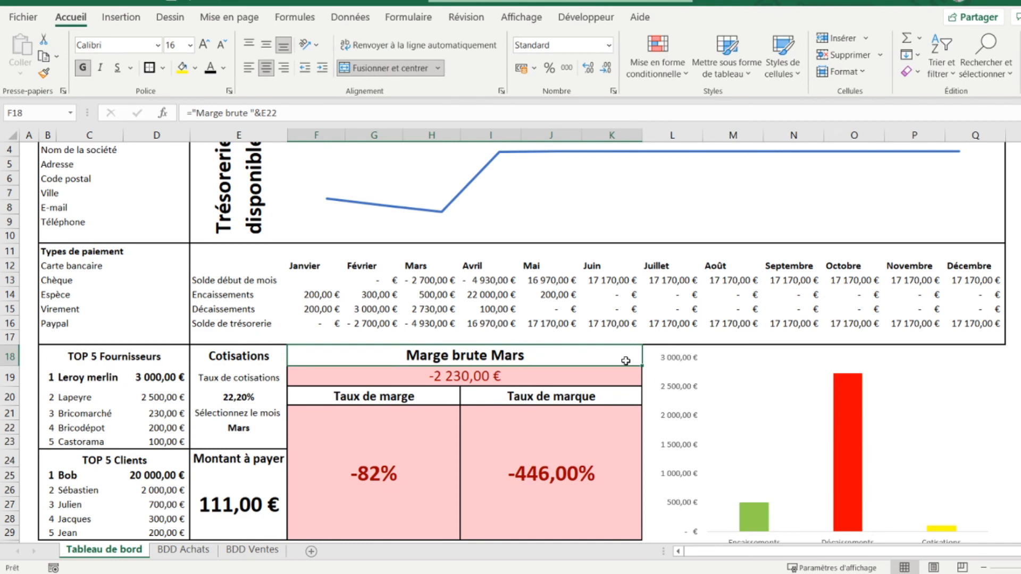
Shift the plot area slightly to the left inside the column chart's frame
key("Down")
key("Down")
key("Down")
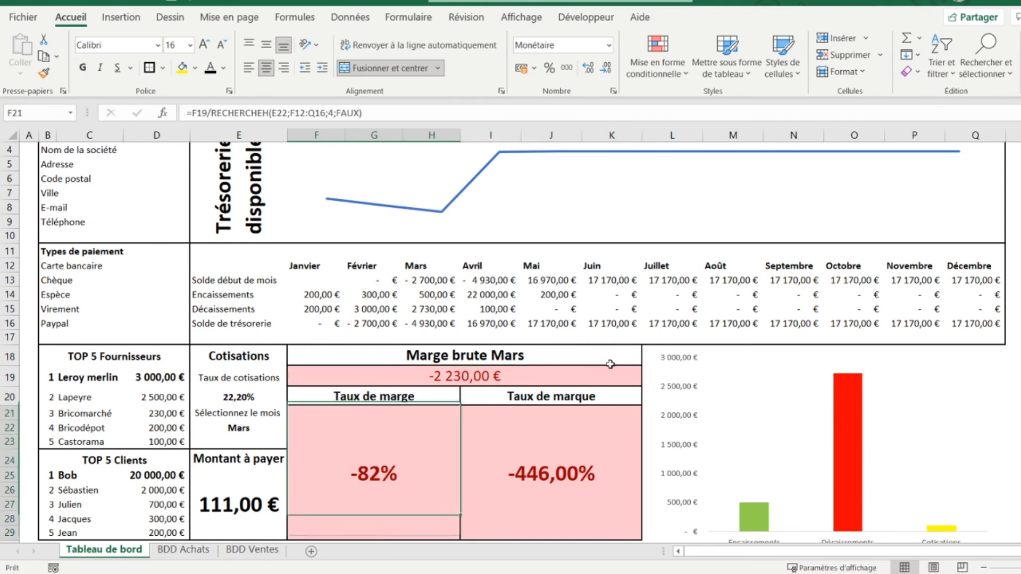
key("Down")
key("Down")
key("Down")
key("Down")
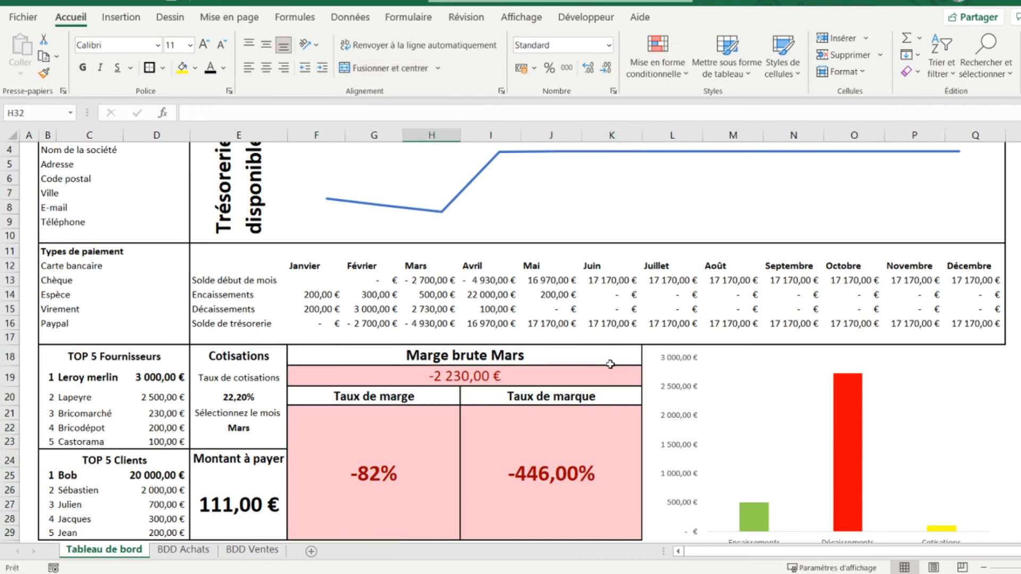
left_click(747, 386)
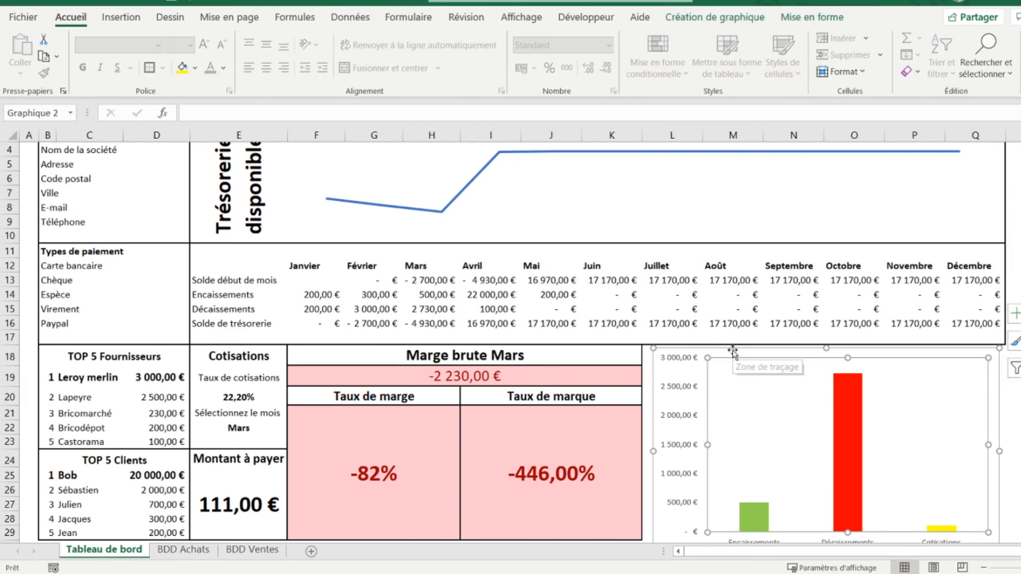
left_click_drag(732, 352, 727, 352)
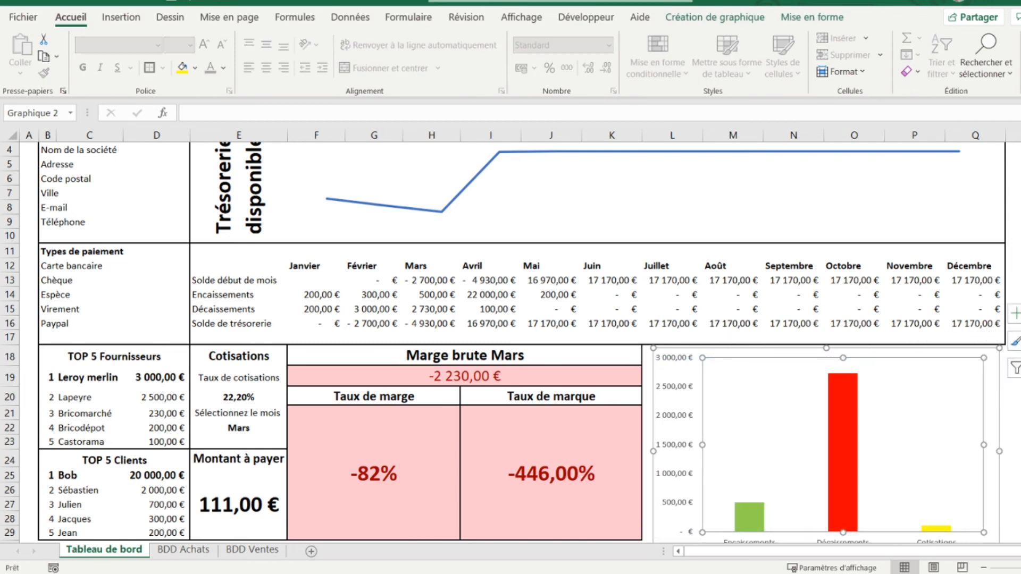
Resize the column chart so it ends within row 29 and its left edge meets the Taux de marque block
scroll(504, 341, "down", 1)
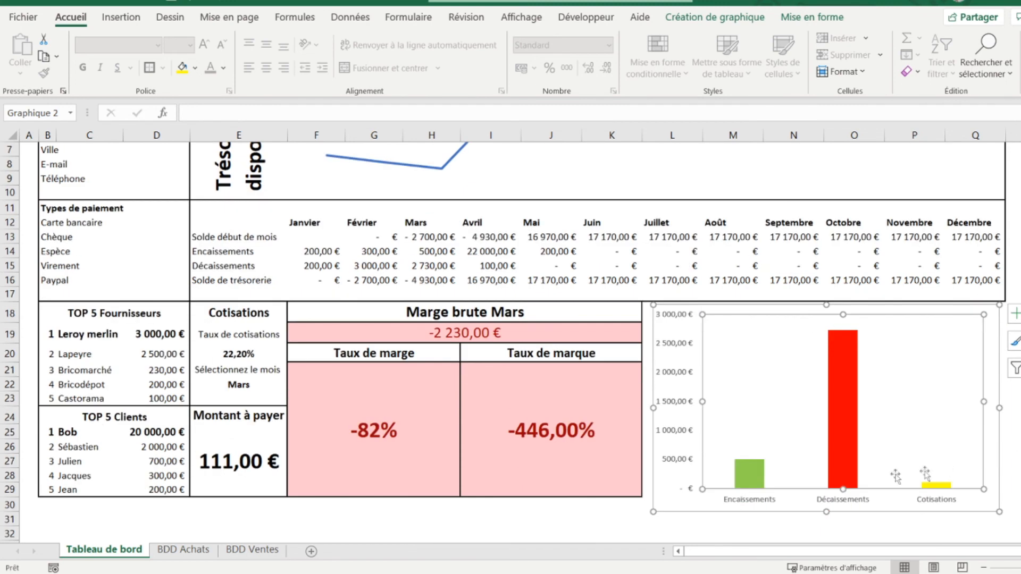
left_click(823, 510)
left_click_drag(823, 510, 823, 489)
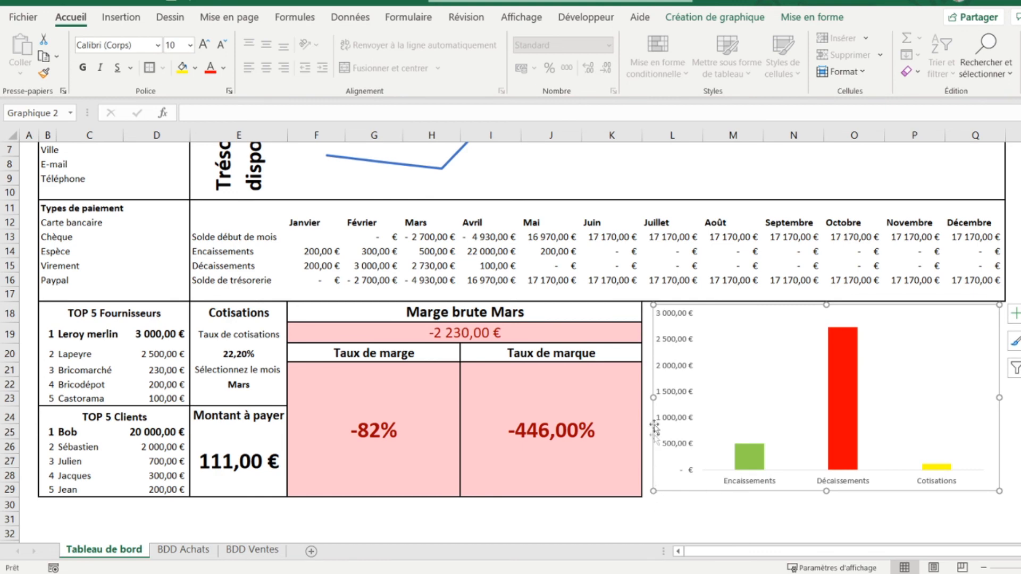
left_click_drag(651, 399, 644, 399)
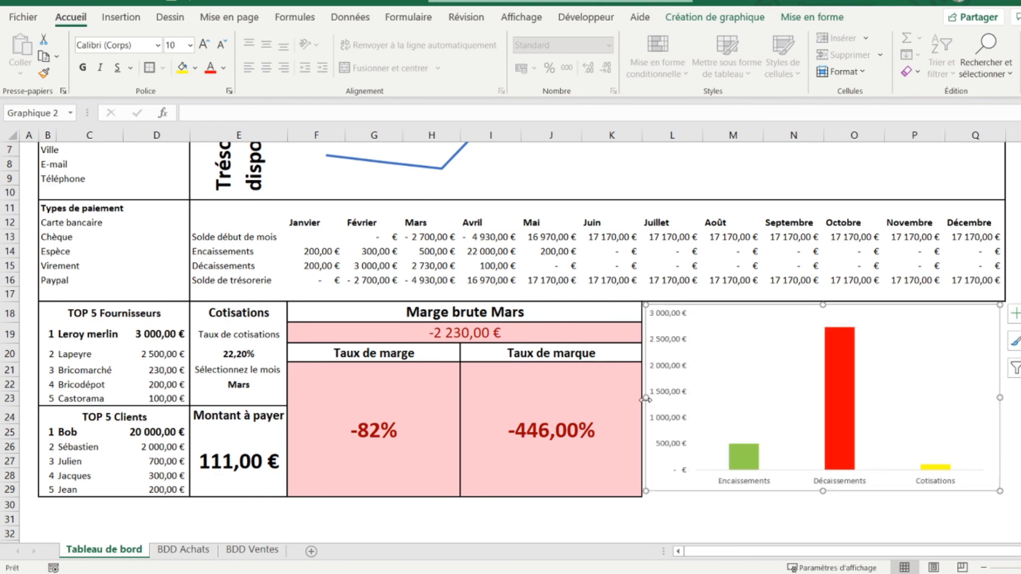
Add an outside border around the cell range L18:Q29 behind the column chart
left_click(650, 494)
key("shift+Right")
key("shift+Right")
key("shift+Right")
key("shift+Right")
key("shift+Right")
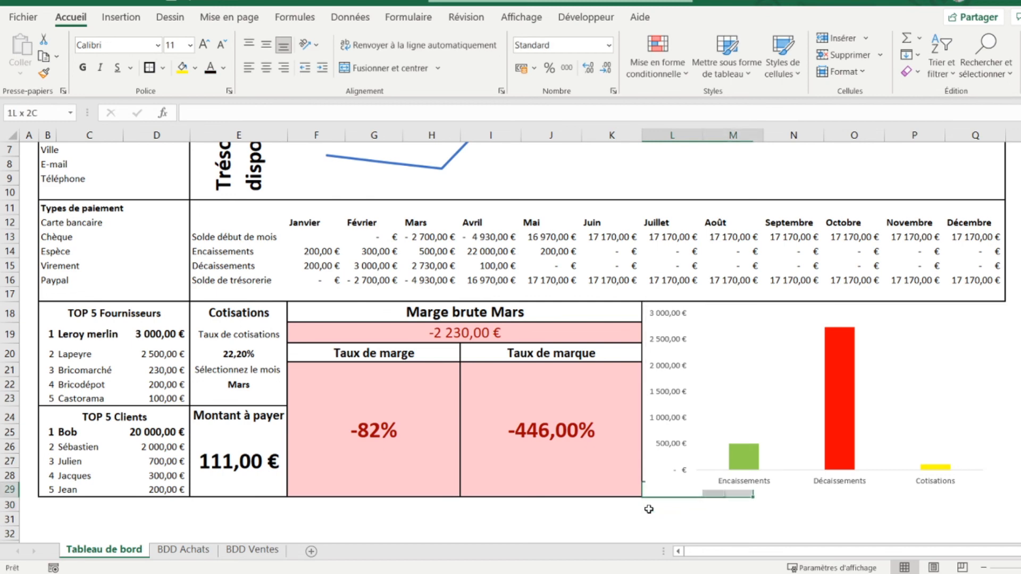
key("shift+Up")
key("shift+Up")
key("shift+Up")
key("shift+Up")
key("shift+Up")
key("shift+Up")
key("shift+Up")
key("shift+Up")
key("shift+Up")
key("shift+Up")
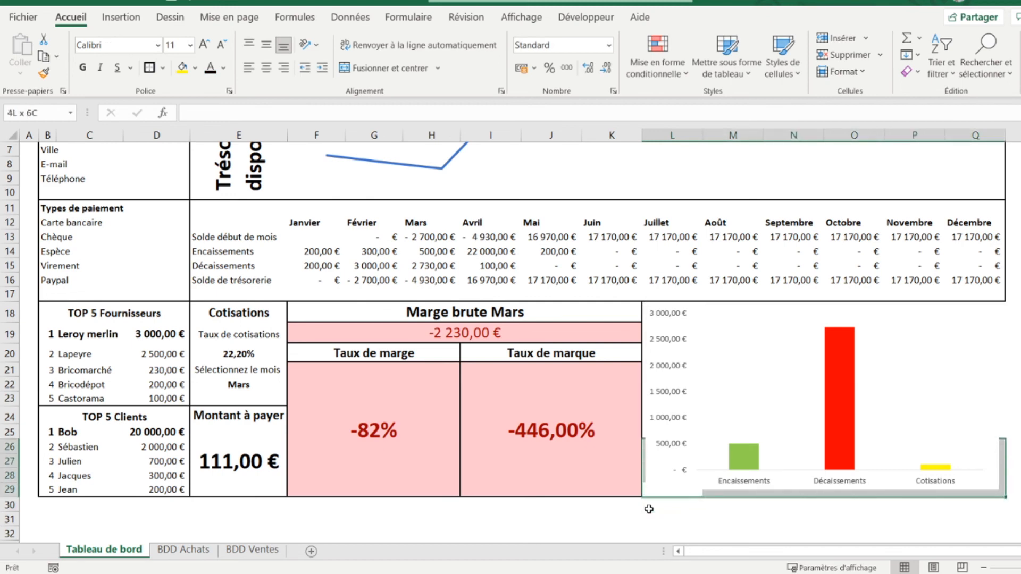
key("shift+Up")
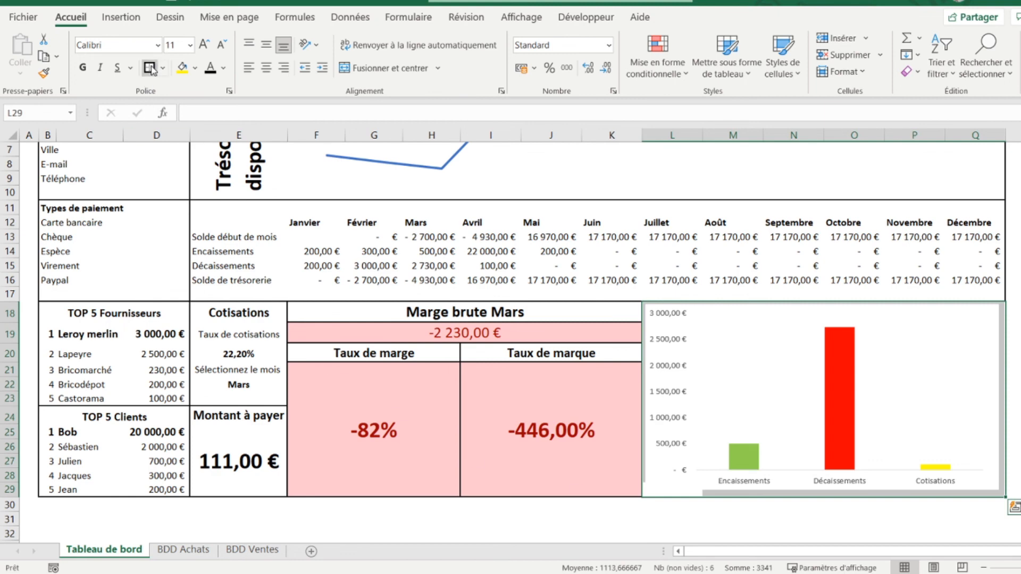
left_click(245, 370)
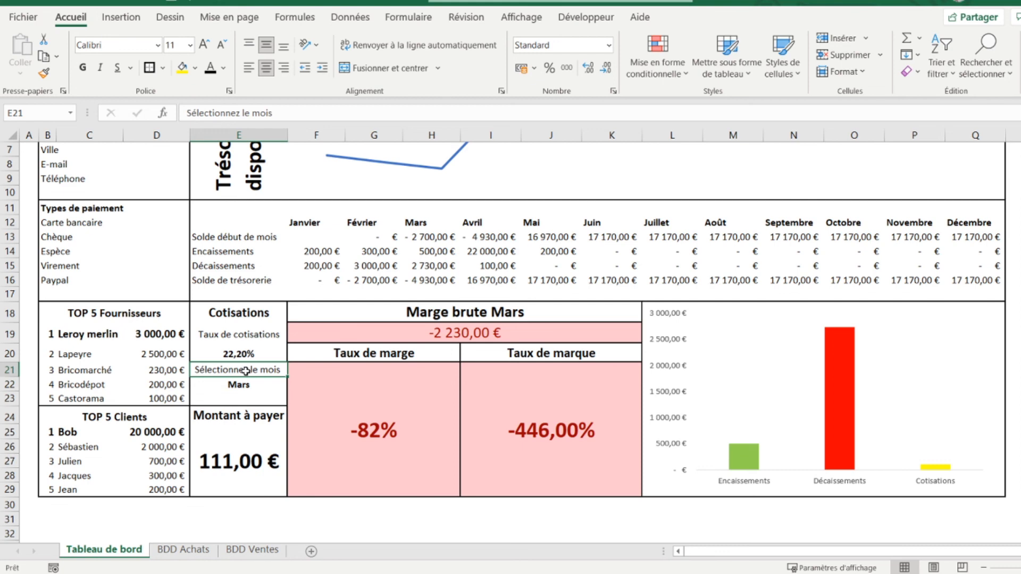
Switch the month in E22 to Janvier and check how the margin figures and the column chart respond
left_click(215, 385)
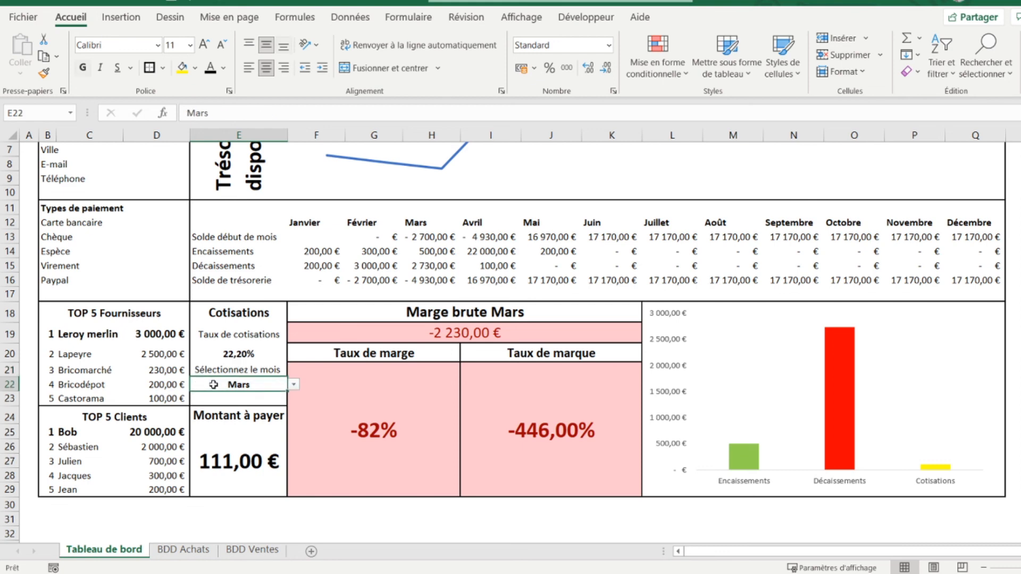
left_click(294, 385)
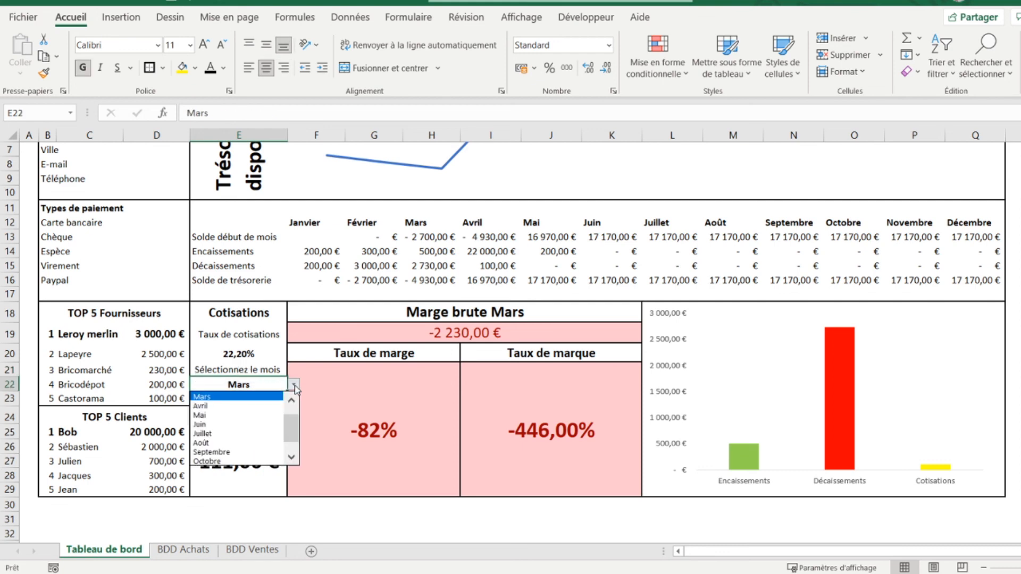
left_click_drag(294, 419, 294, 408)
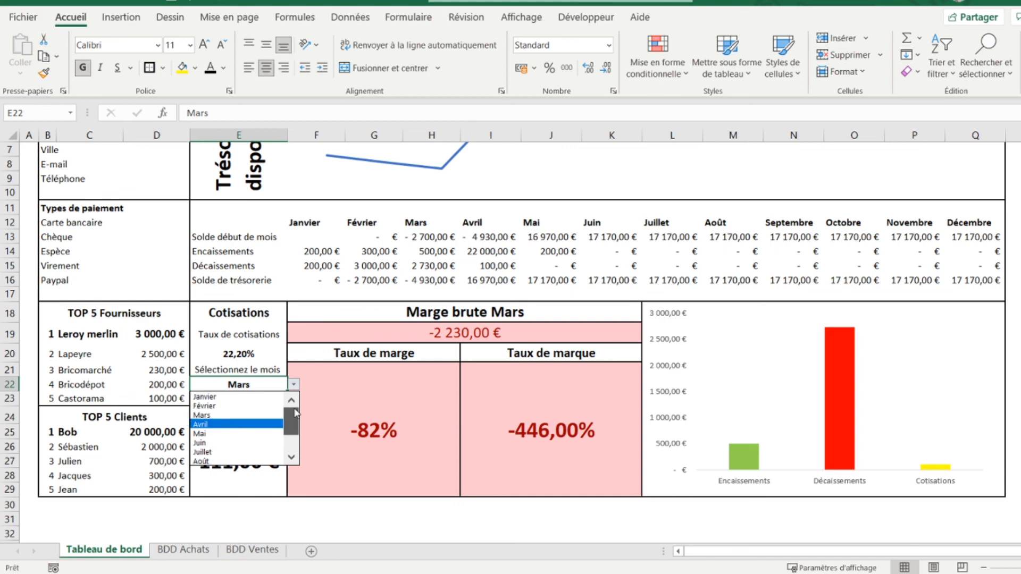
left_click(254, 397)
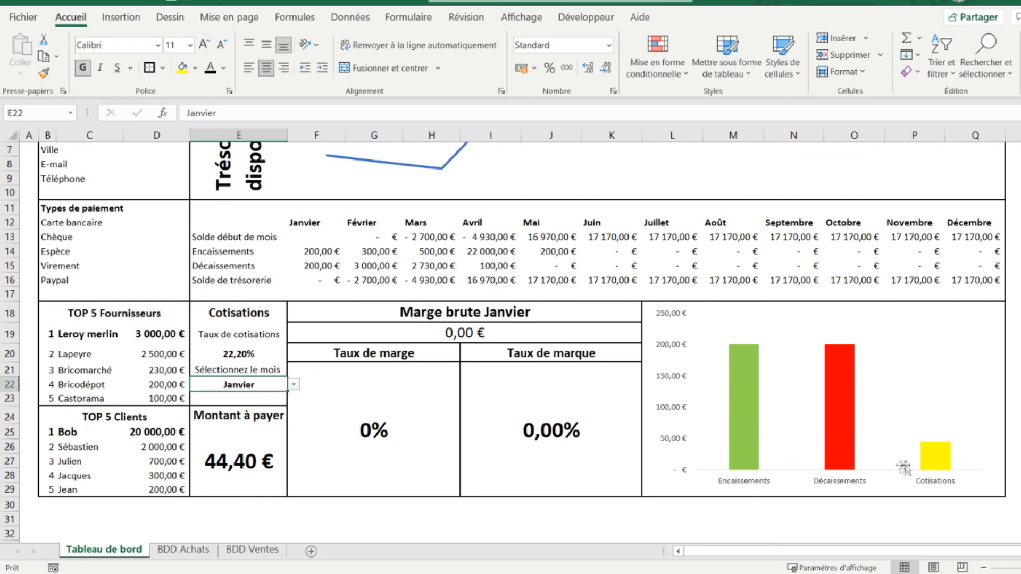
mouse_move(930, 469)
Test the month selector in E22 with Février, and set it back to Mars
left_click(294, 385)
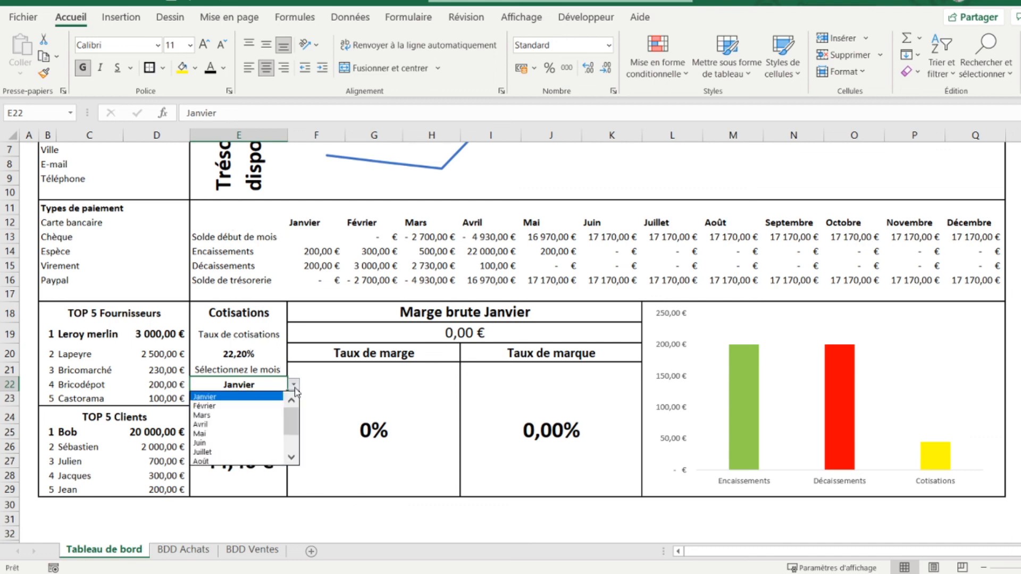
left_click(257, 402)
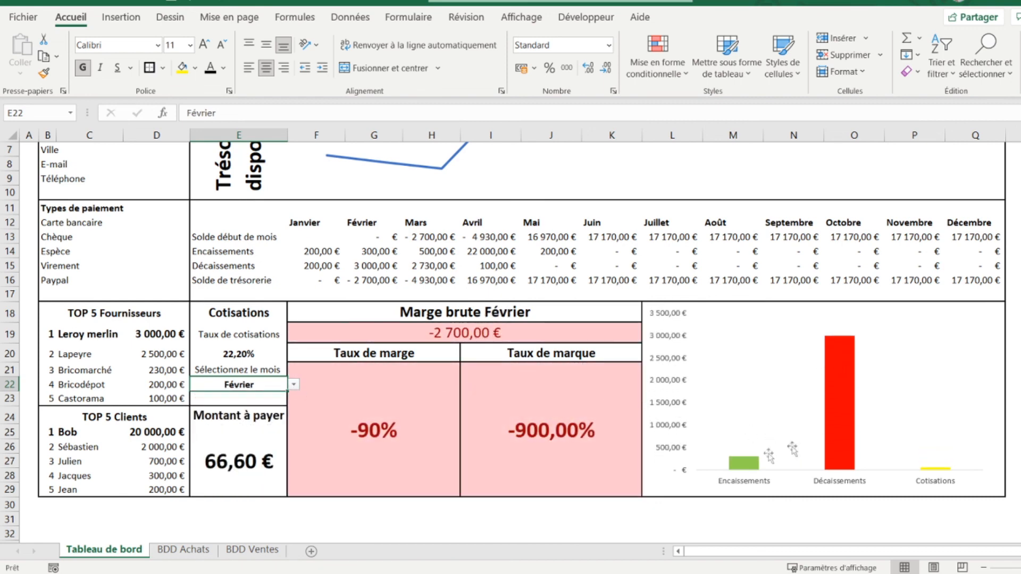
left_click(293, 384)
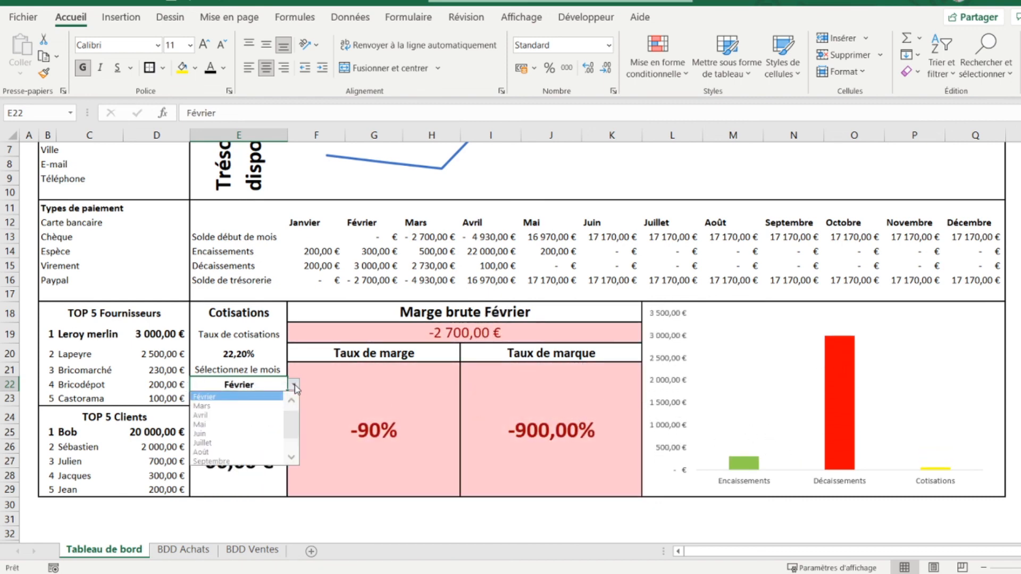
left_click(258, 406)
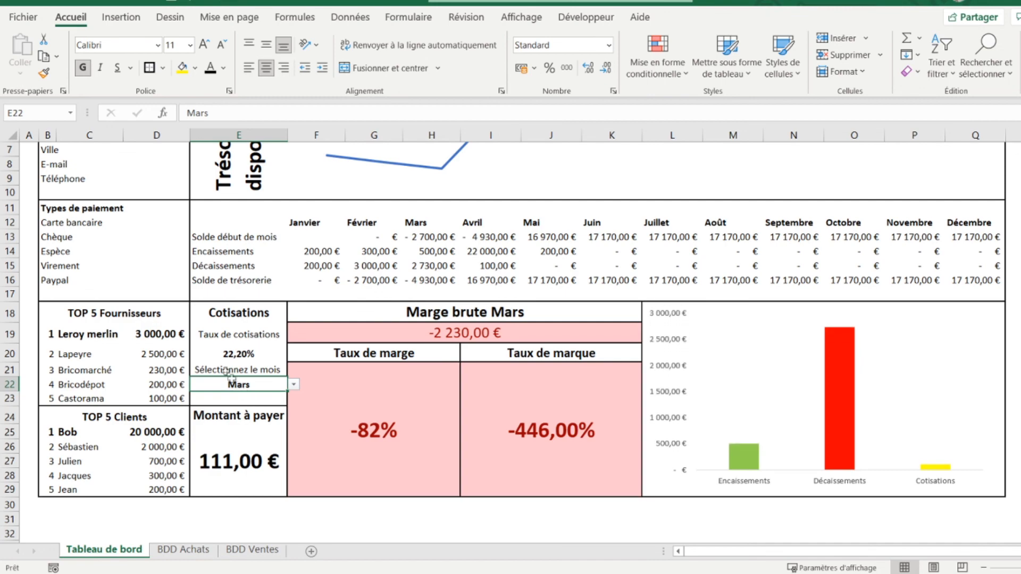
Return to cell A1 at the top of the Tableau de bord sheet
left_click(162, 334)
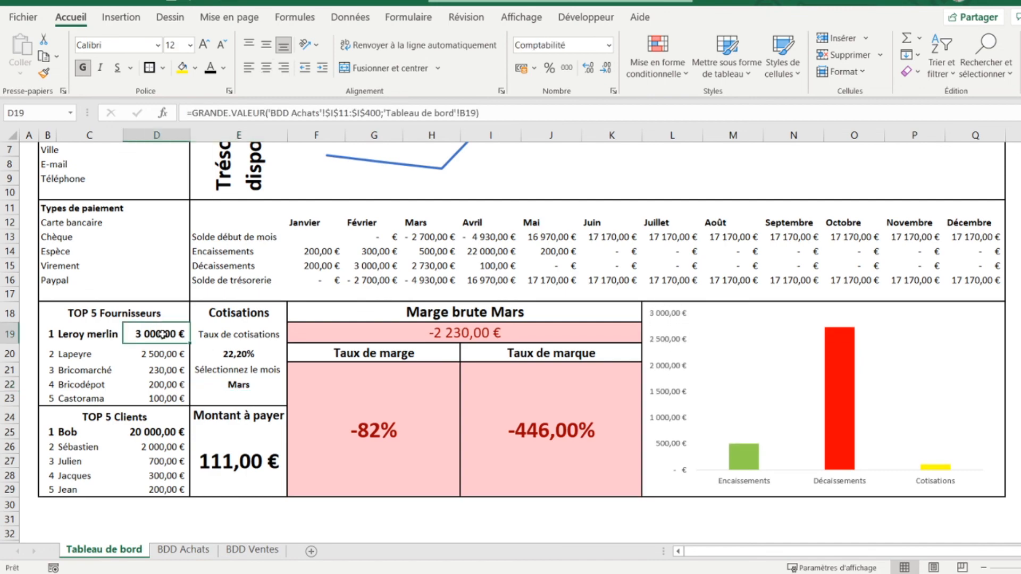
scroll(162, 334, "up", 2)
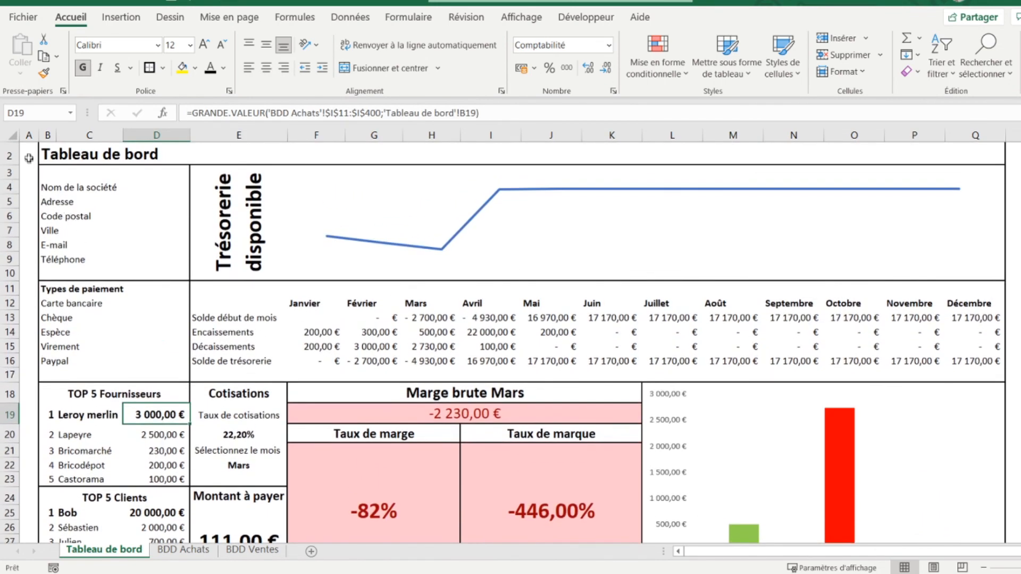
left_click(28, 159)
key("Up")
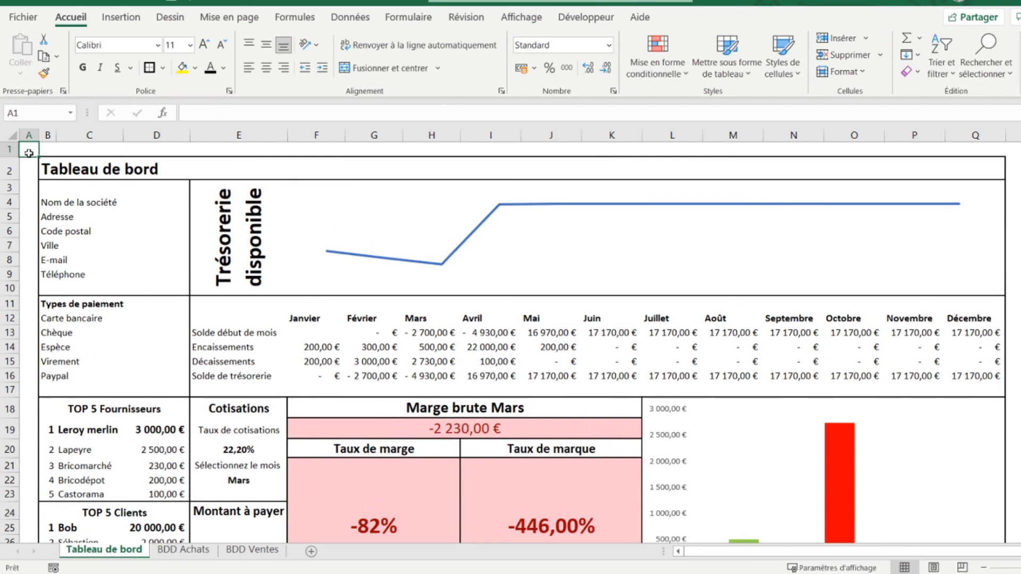